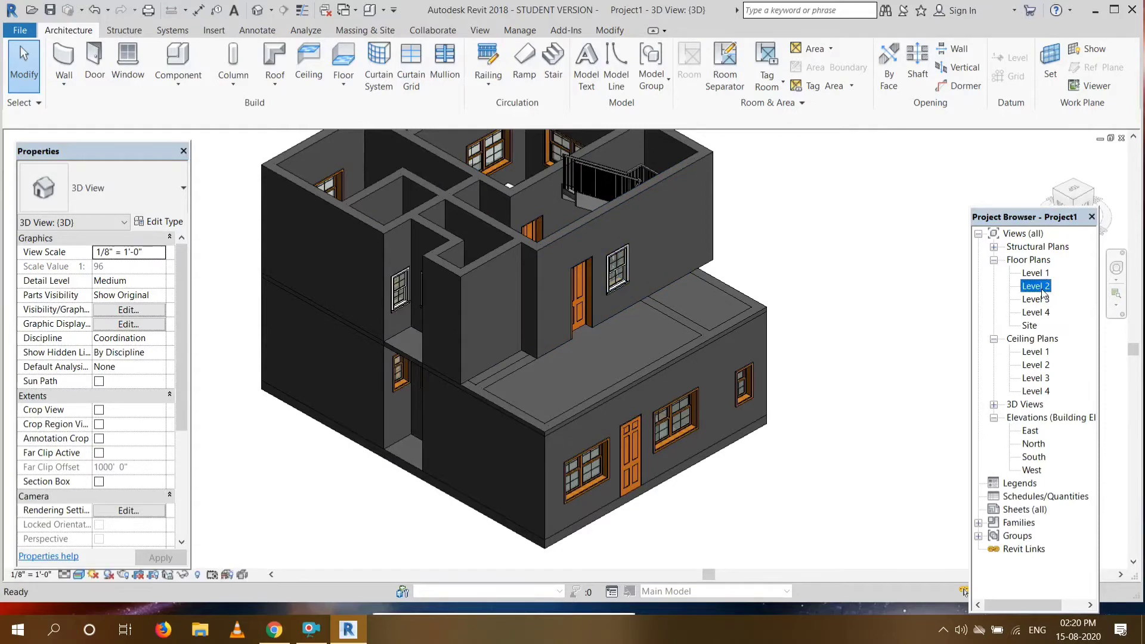
On the Level 2 floor plan, flip the facing of the window in the stair hall's upper wall.
click(674, 285)
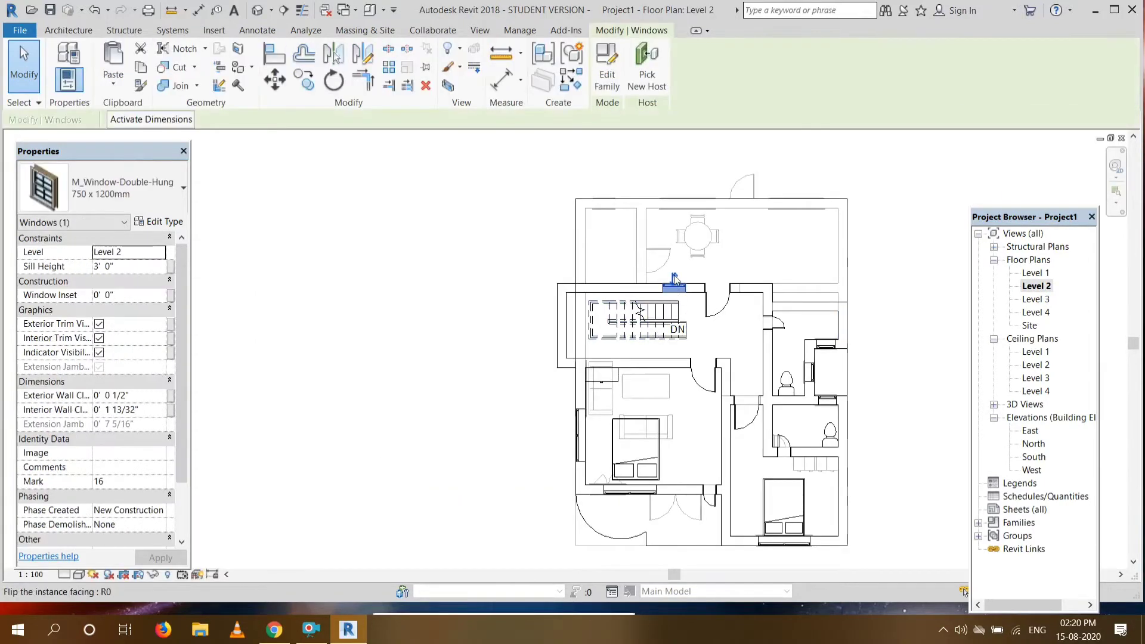
click(675, 279)
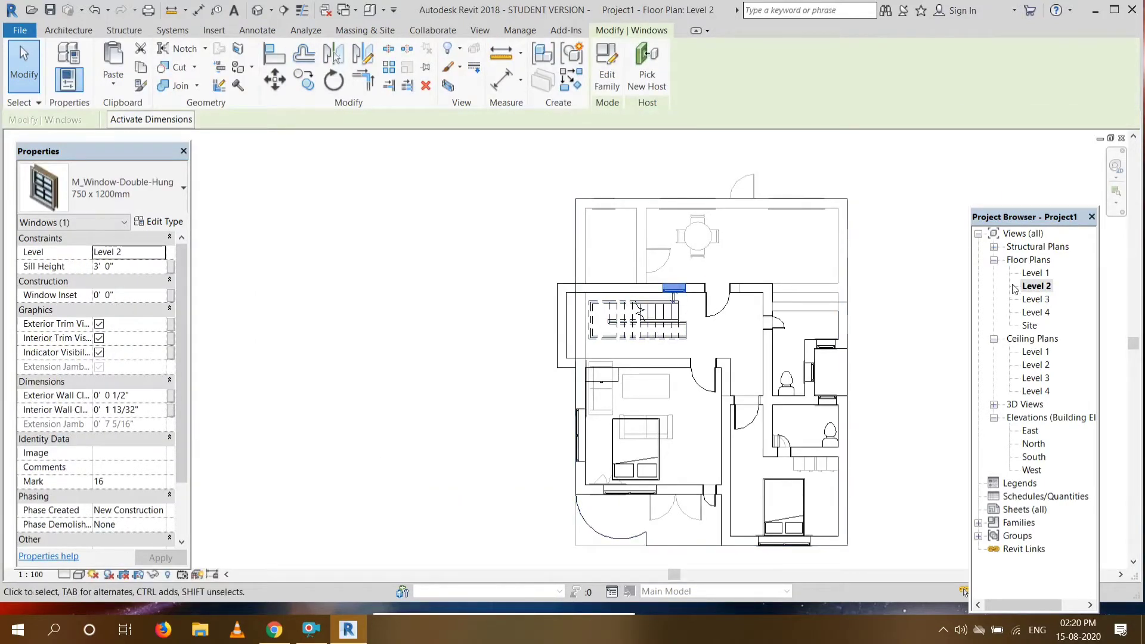
Inspect the flipped window from outside in the 3D view and return to the Level 2 floor plan.
click(256, 10)
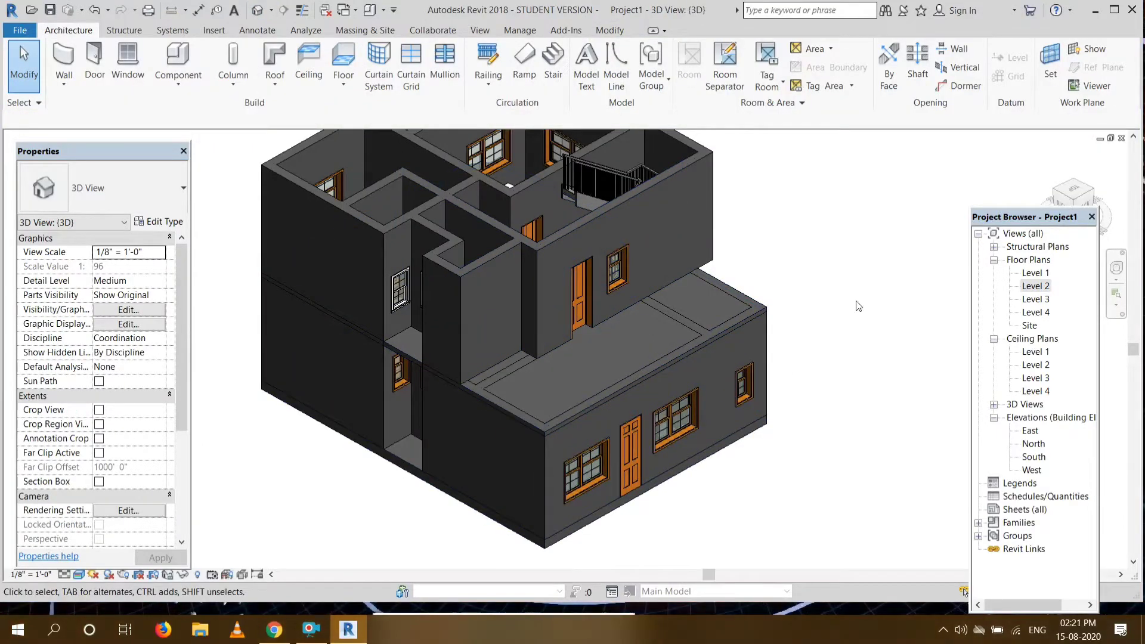
mouse_move(1065, 201)
mouse_down()
mouse_move(1091, 192)
mouse_move(1067, 201)
mouse_move(1053, 185)
mouse_move(1070, 204)
mouse_up()
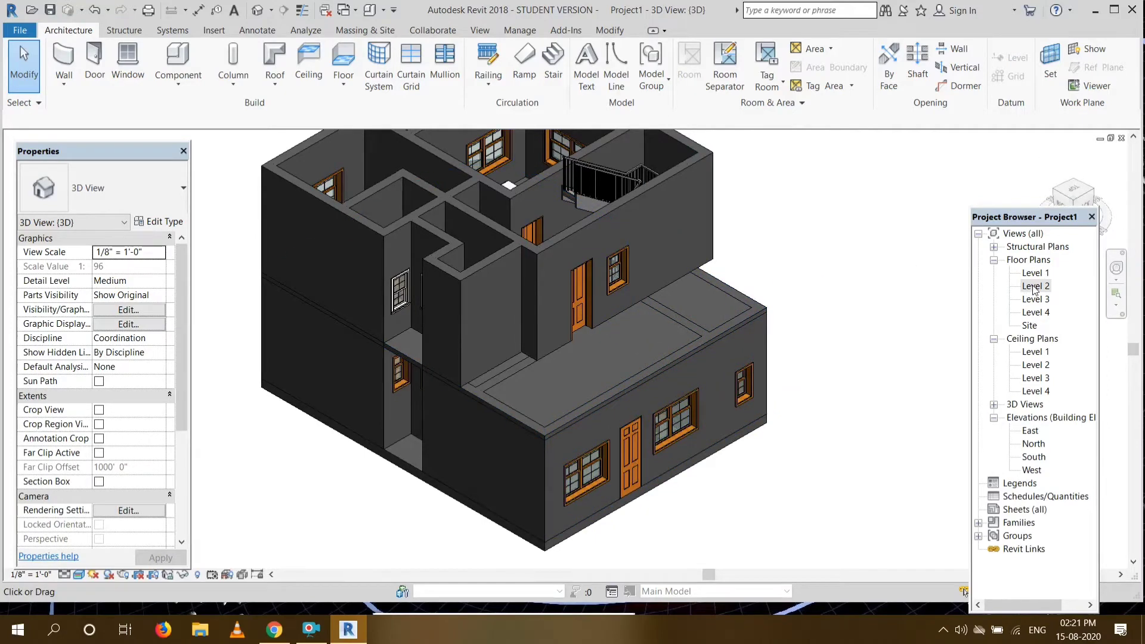
click(1057, 197)
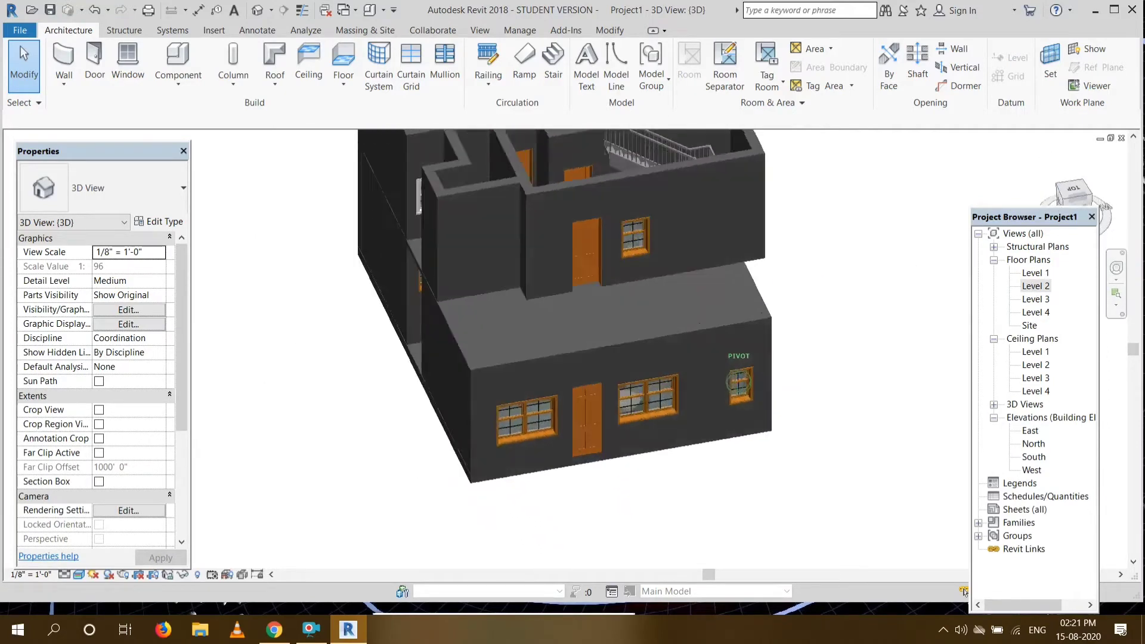
double_click(1034, 286)
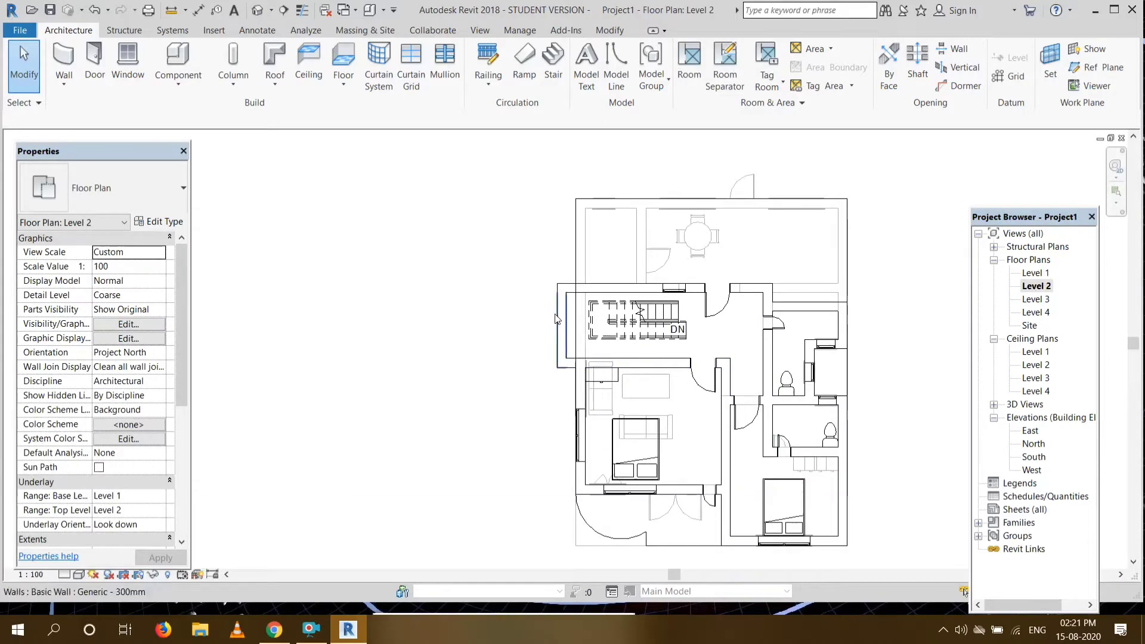
Try to move the projecting wall beside the staircase inward to line up with the house's outer wall.
click(560, 321)
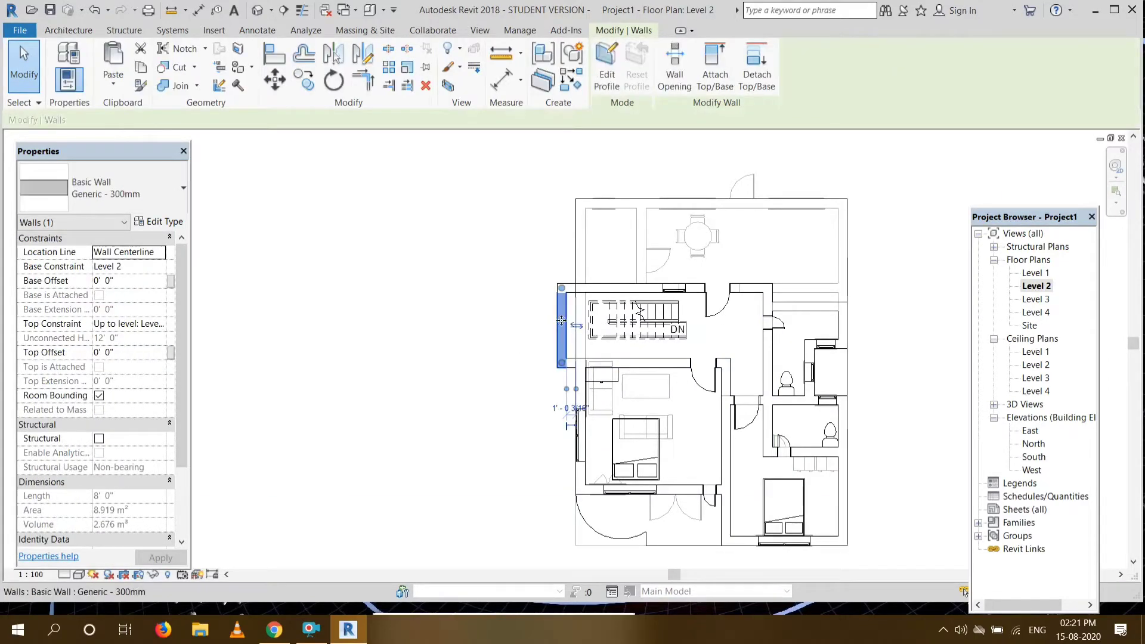
drag(574, 322, 581, 320)
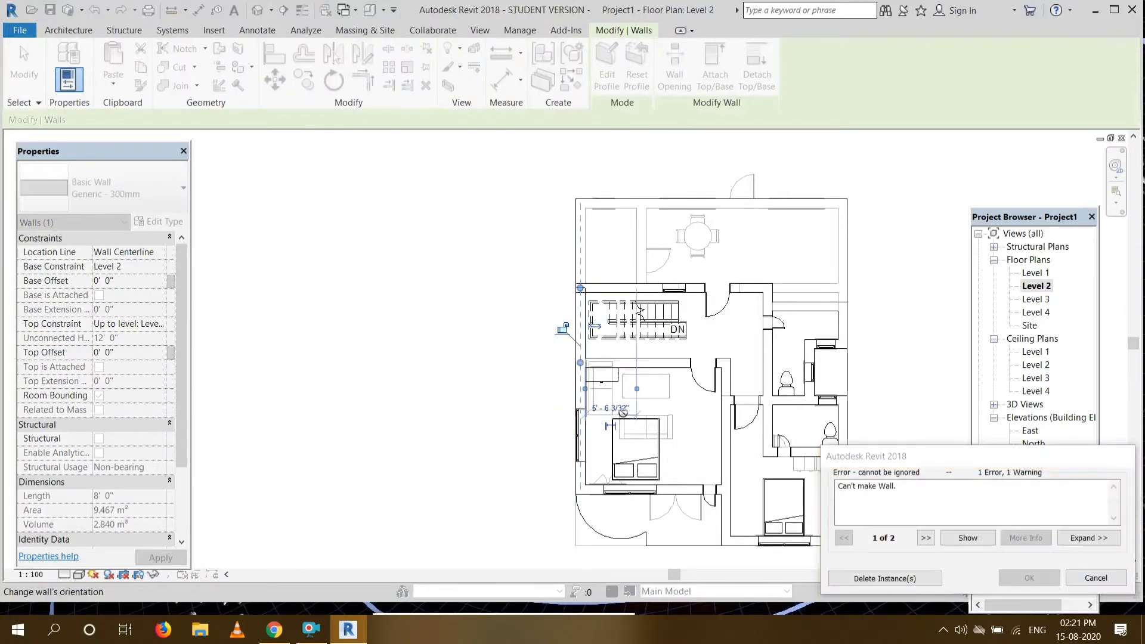
click(1096, 579)
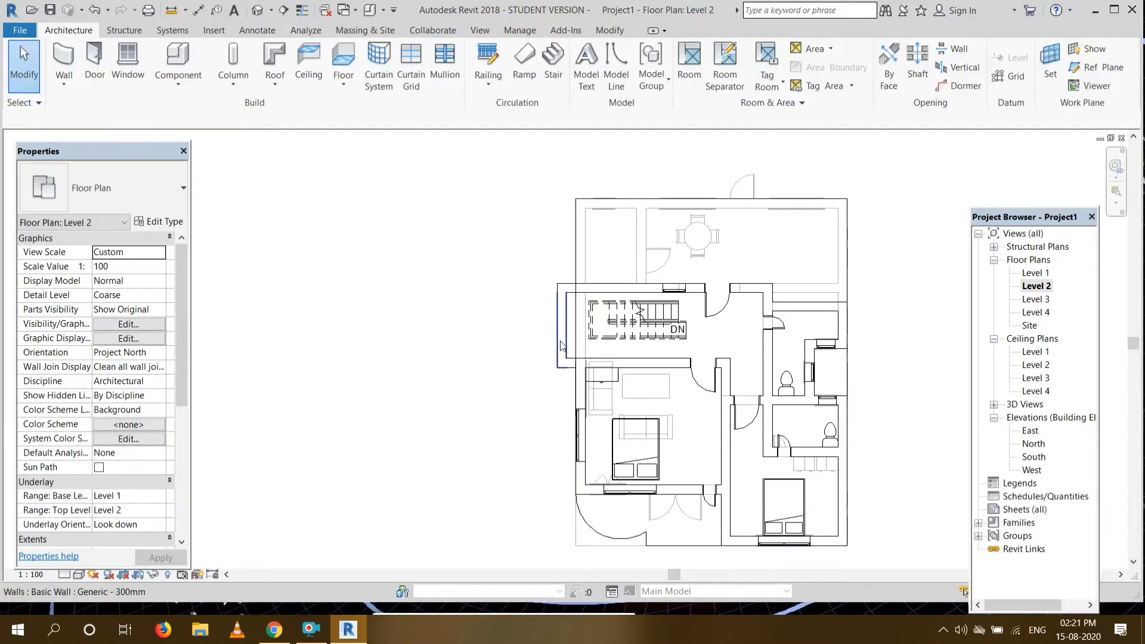
Delete the projecting wall beside the staircase and shorten the two walls it joined back to the house's outer wall line.
click(559, 319)
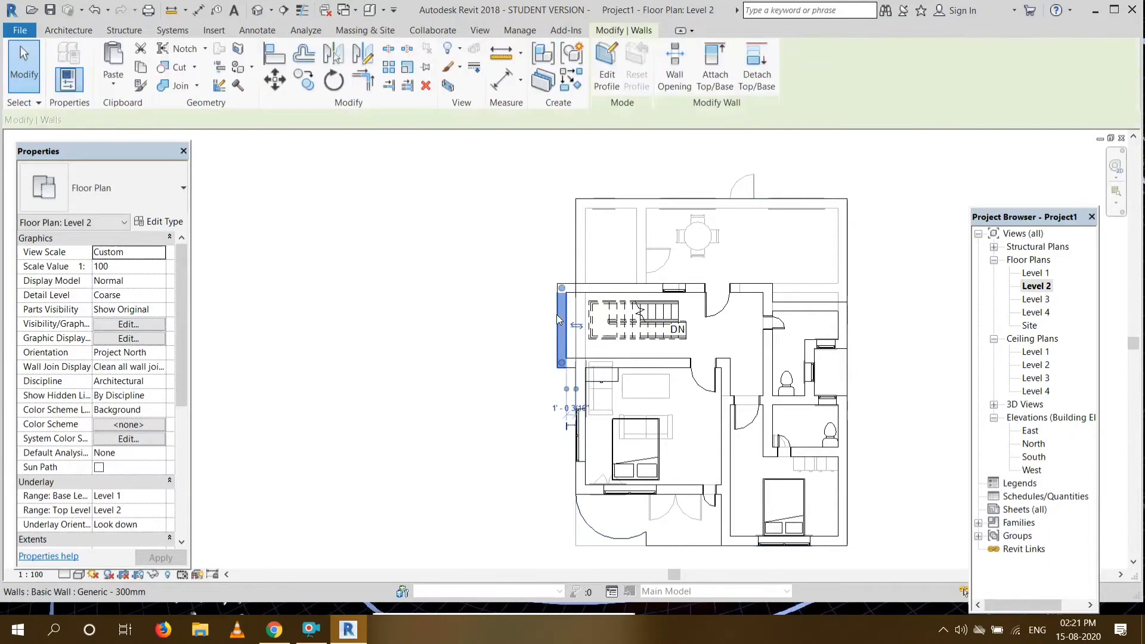
key(Delete)
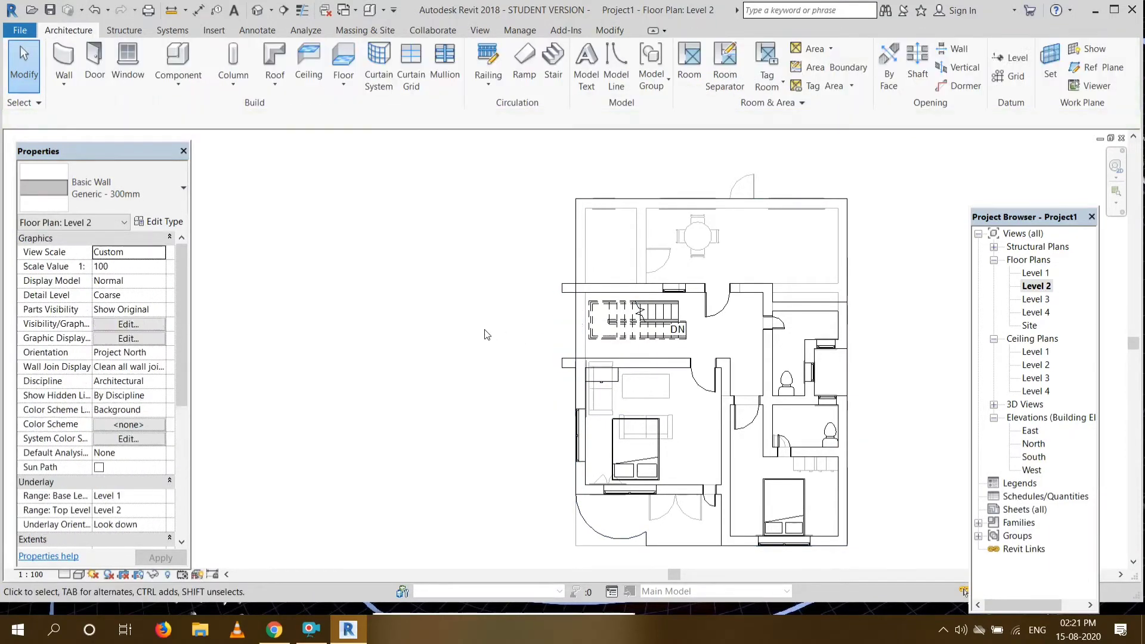
click(561, 362)
drag(560, 363, 574, 367)
click(529, 365)
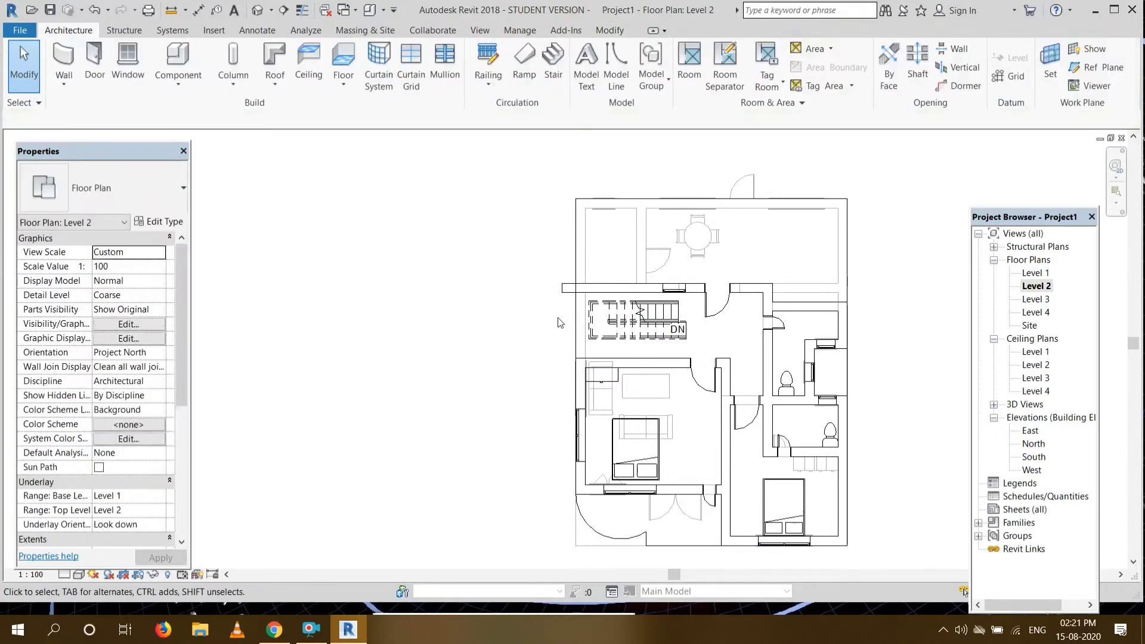
click(564, 290)
drag(564, 288, 577, 289)
key(Escape)
click(564, 290)
click(427, 289)
Draw a Generic - 300mm wall between the two shortened wall ends to close the stair hall, reaching up to Level 3.
click(77, 80)
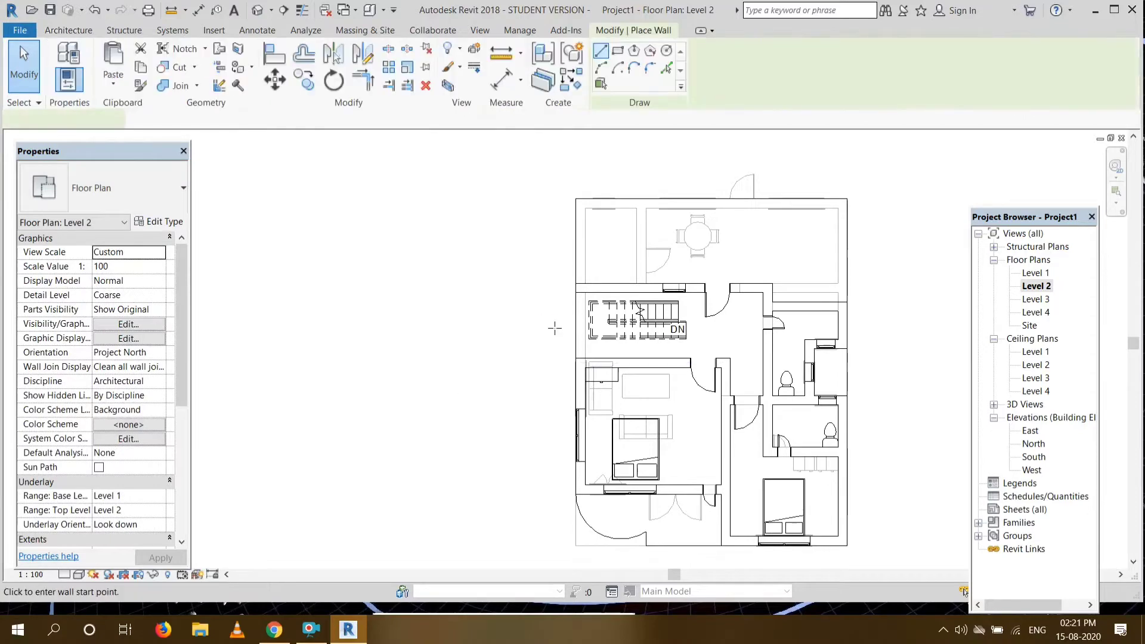
click(579, 288)
click(580, 362)
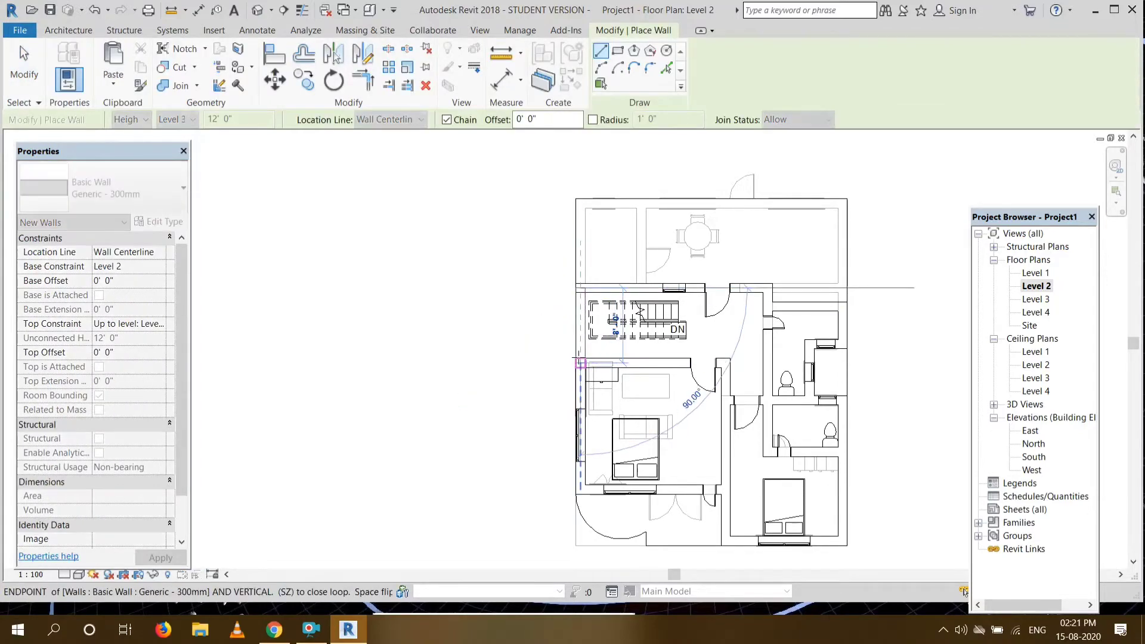
key(Escape)
key(Escape)
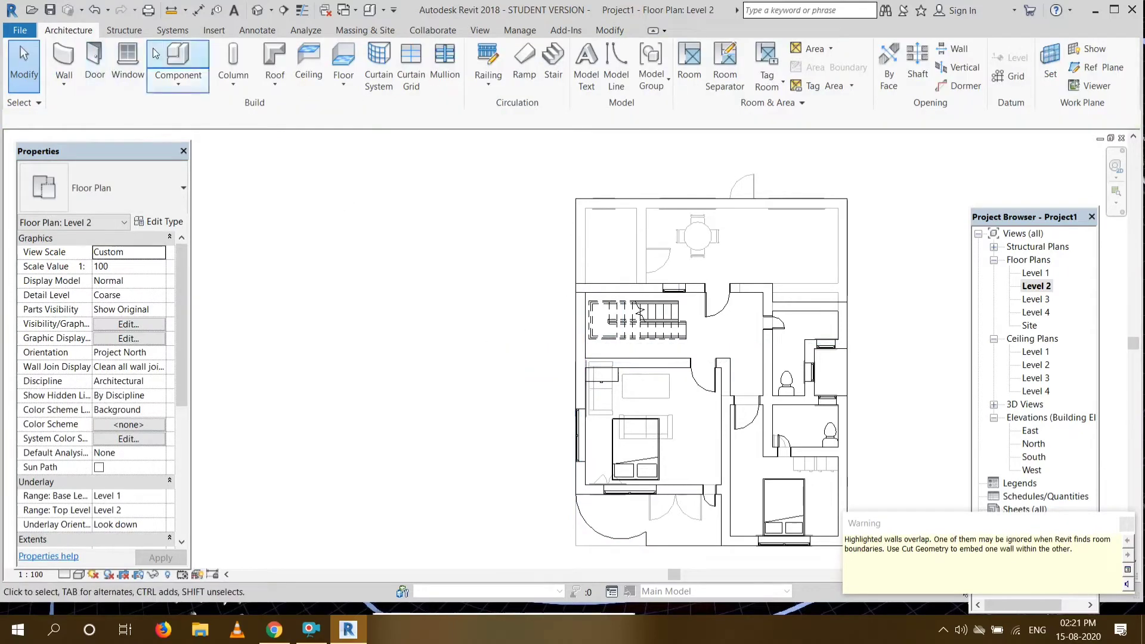
Start placing a window and open the Windows folder of the India family library for loading a family.
click(93, 65)
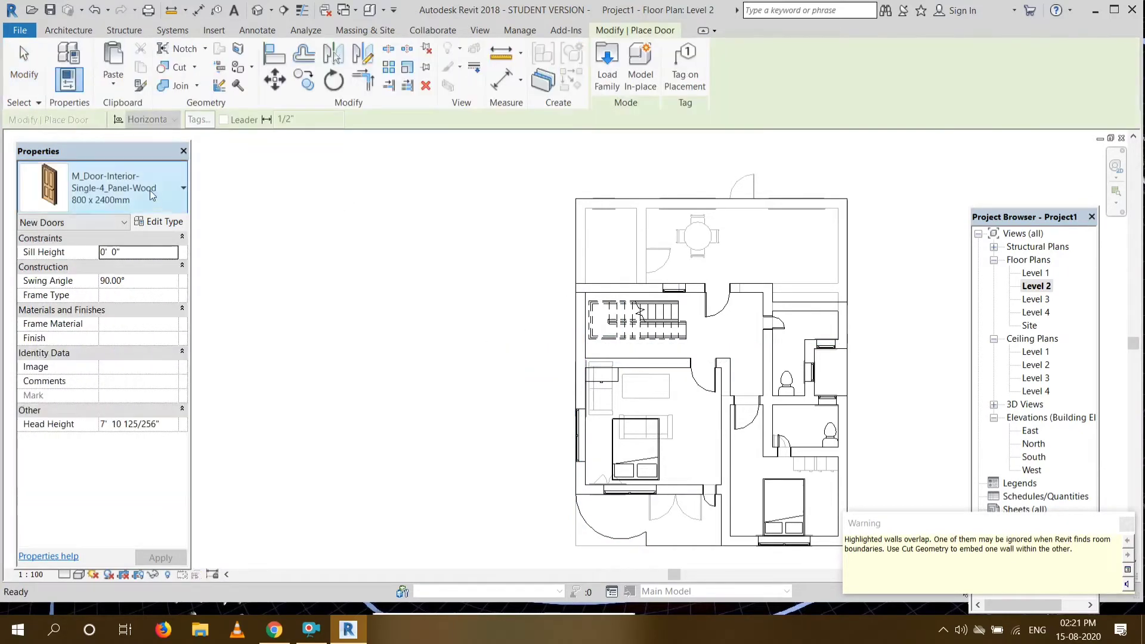
click(83, 33)
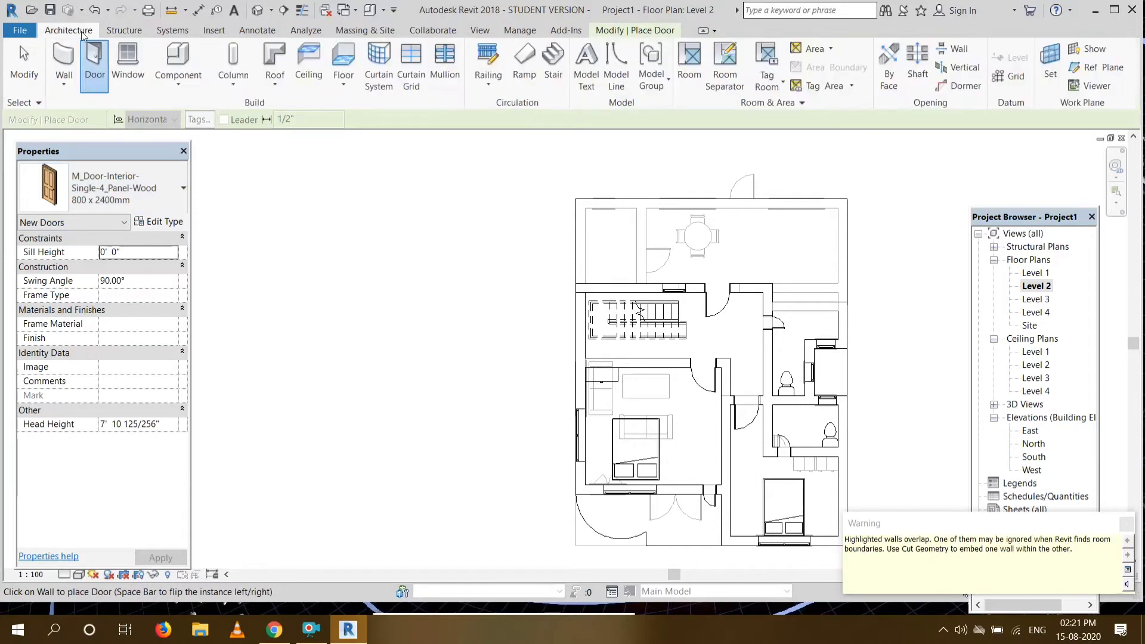
click(119, 57)
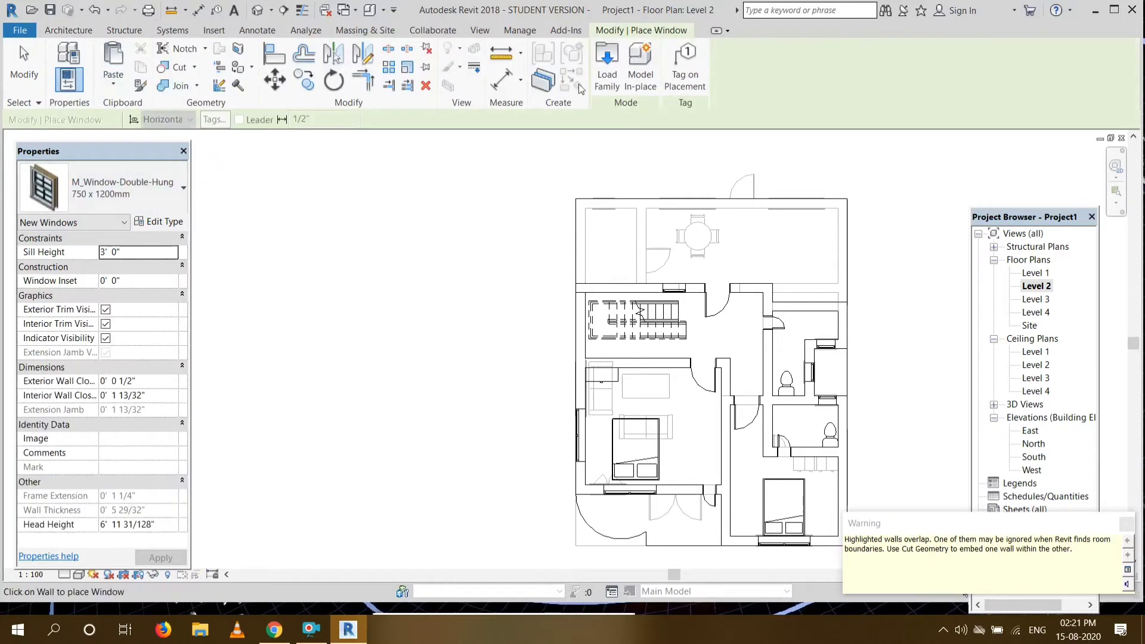
click(605, 67)
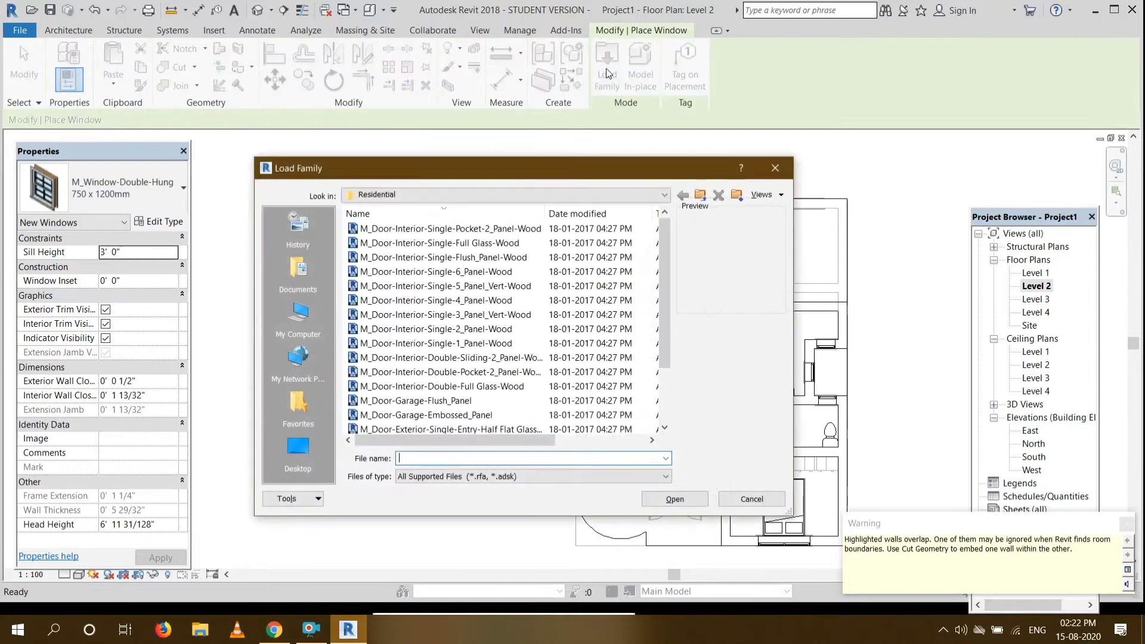
click(513, 314)
click(453, 372)
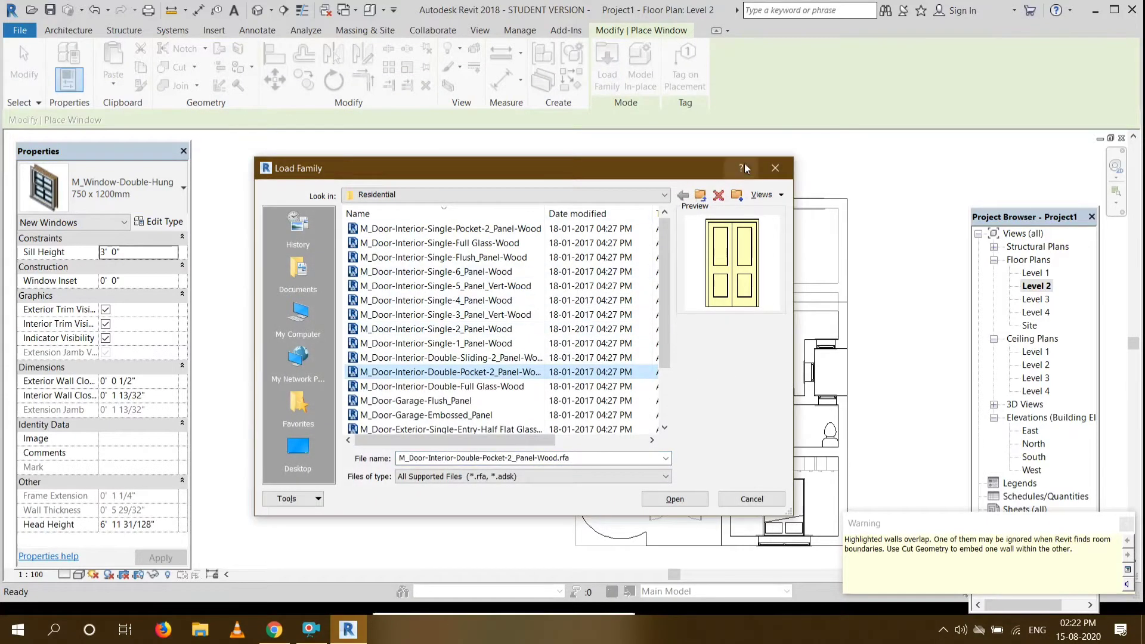
click(701, 196)
click(701, 197)
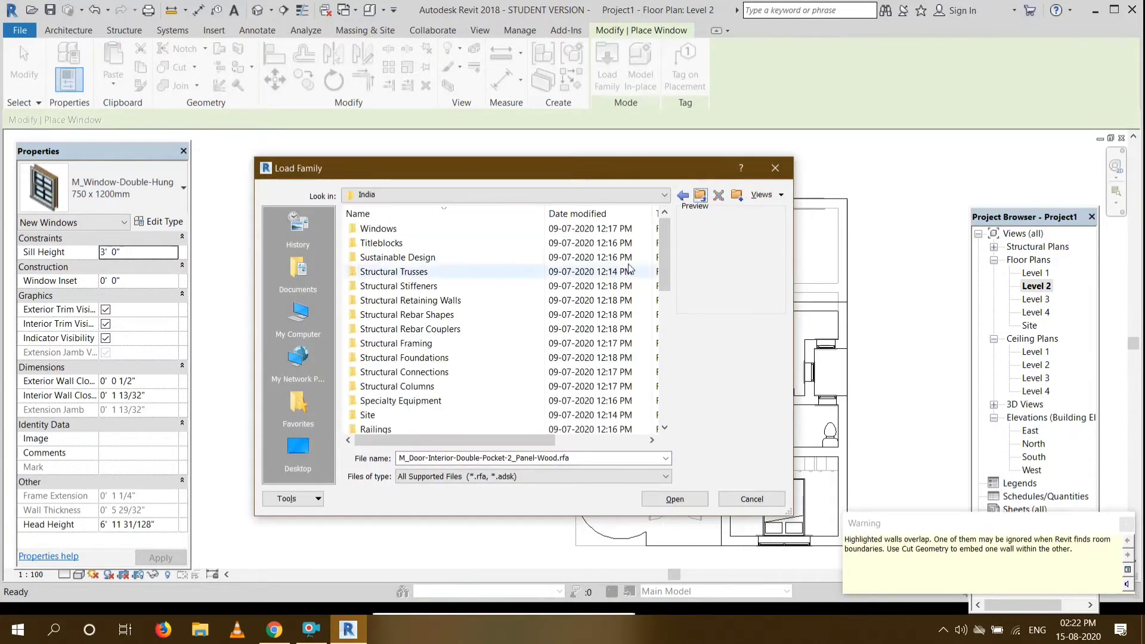
scroll(495, 289, down, 5)
scroll(433, 333, down, 4)
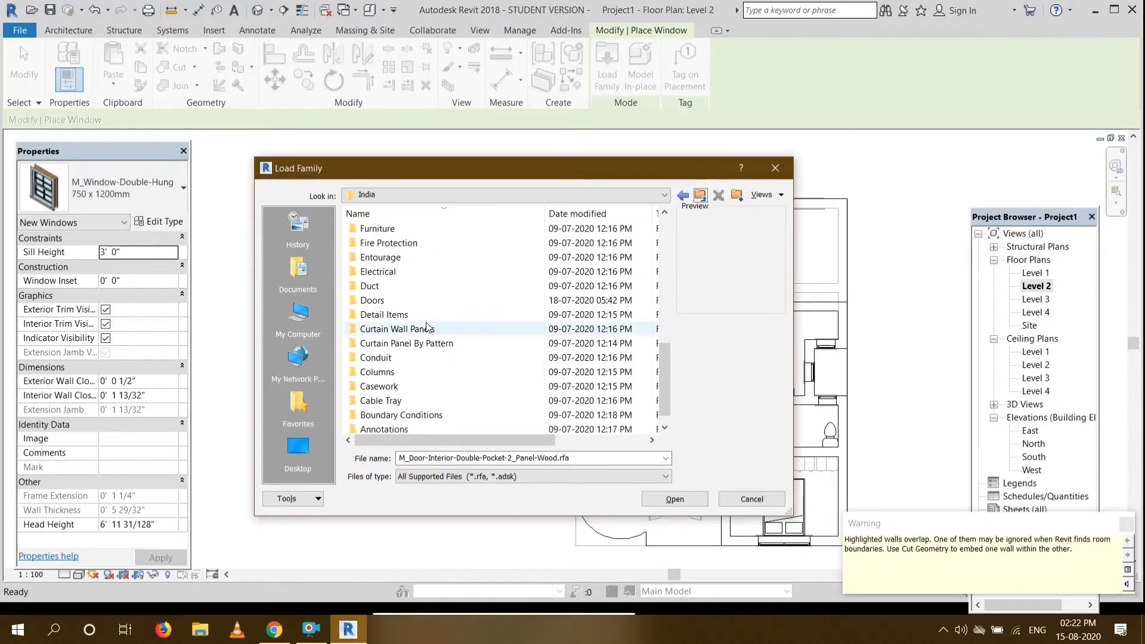
scroll(434, 317, up, 8)
scroll(441, 310, up, 1)
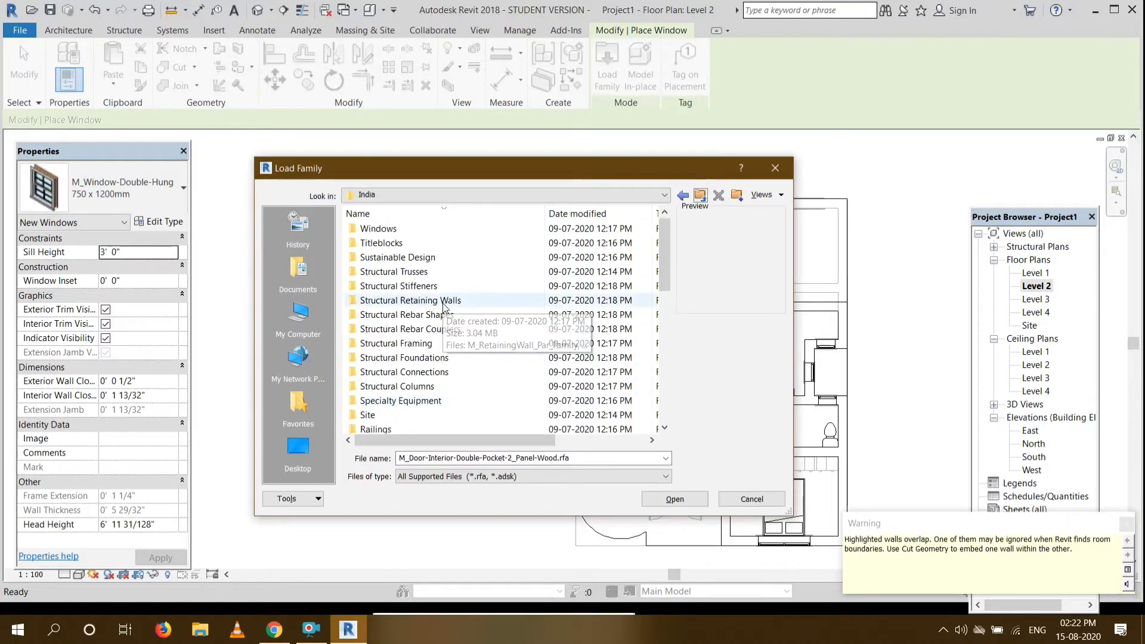
double_click(429, 229)
Preview several window families, including the single-hung double and fixed round ones, and load M_Window-Fixed-Oval.
click(440, 271)
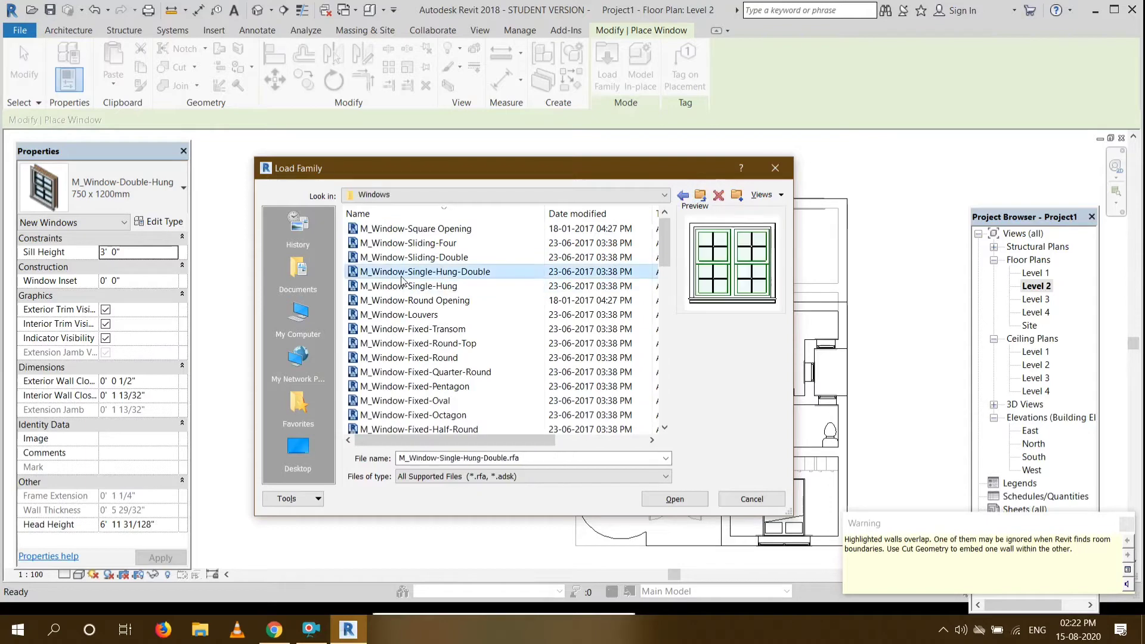
click(440, 328)
click(440, 357)
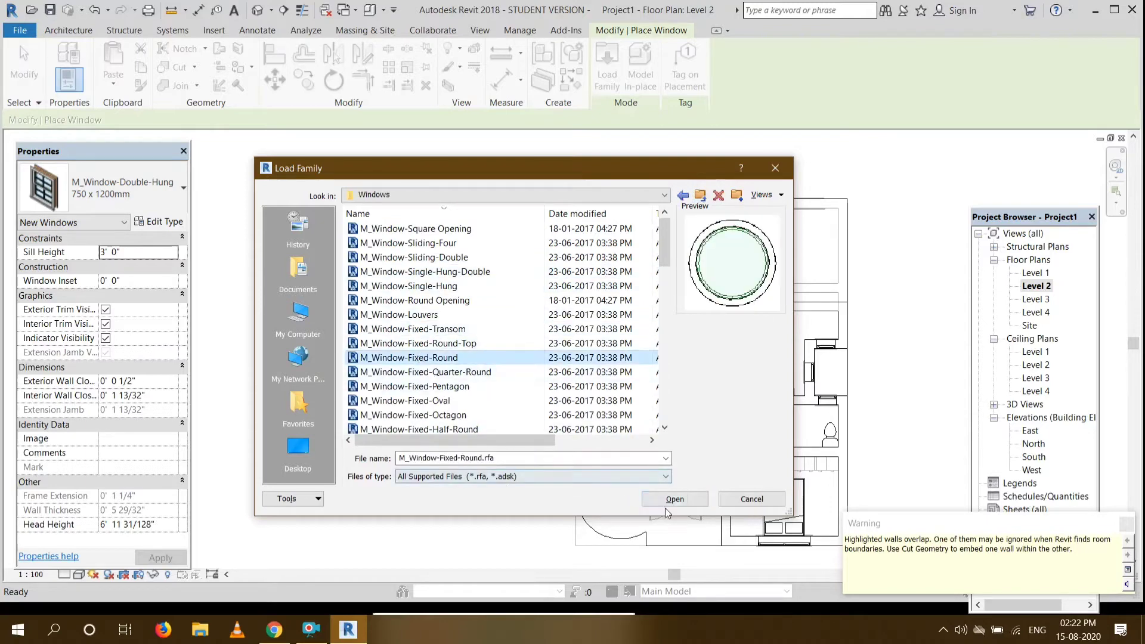
click(445, 371)
click(446, 403)
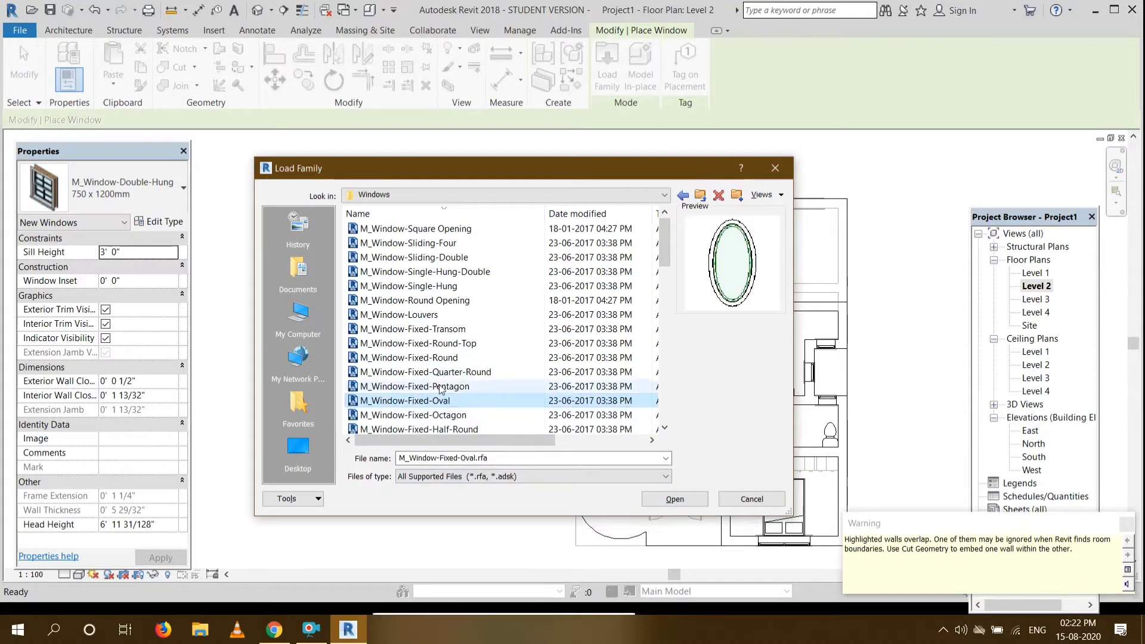
click(674, 499)
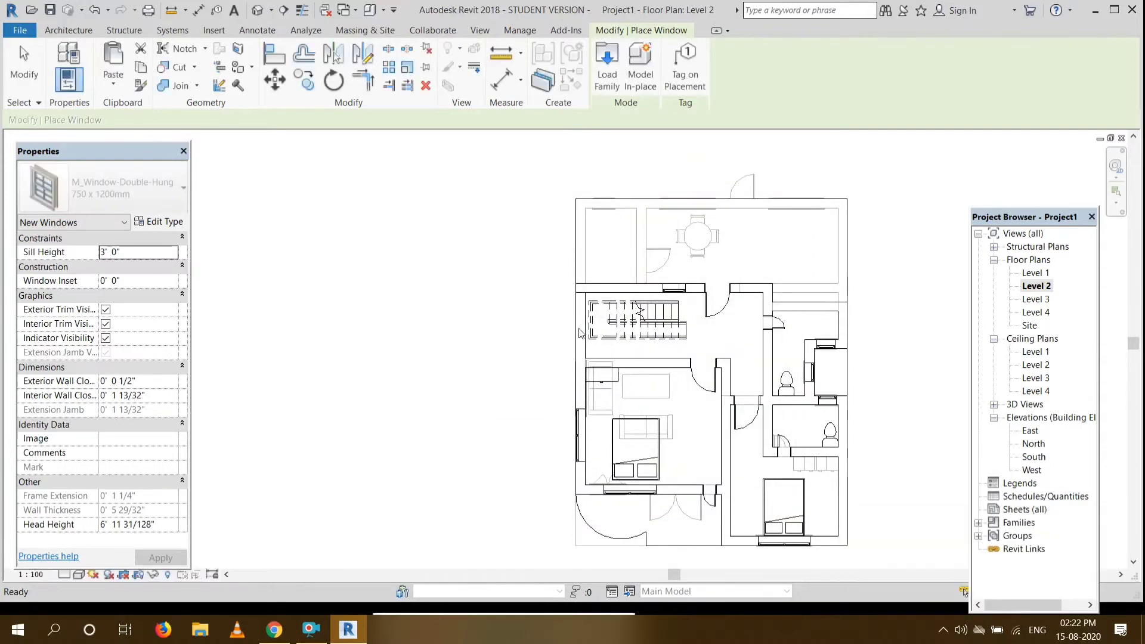
Place a 1200 x 1800mm M_Window-Fixed-Oval window in the new outer wall beside the staircase.
click(176, 193)
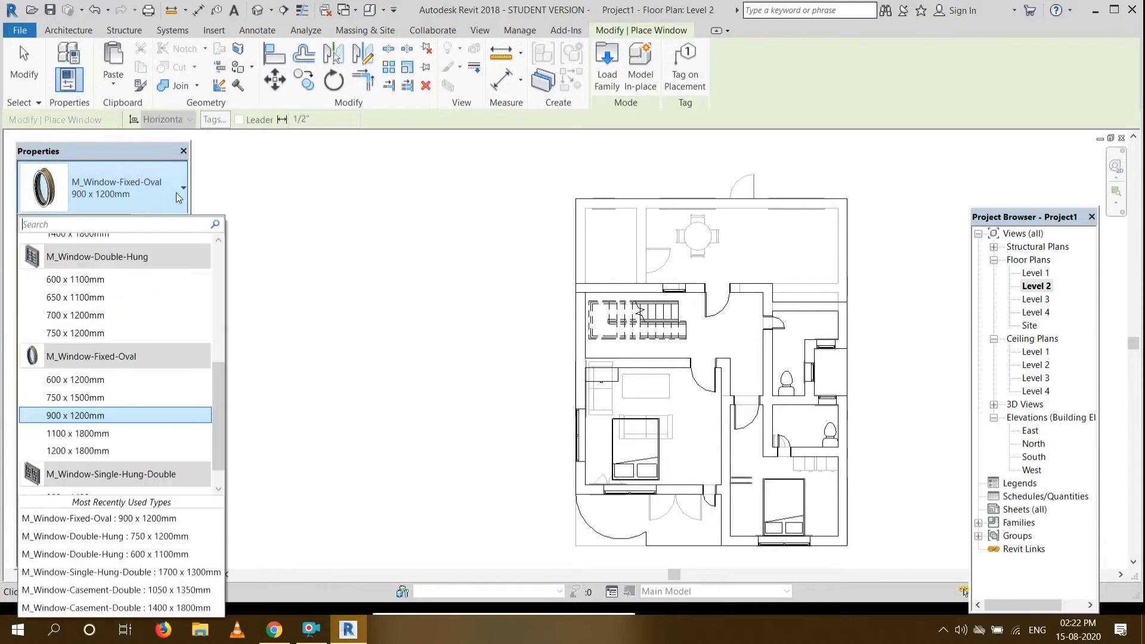
click(123, 451)
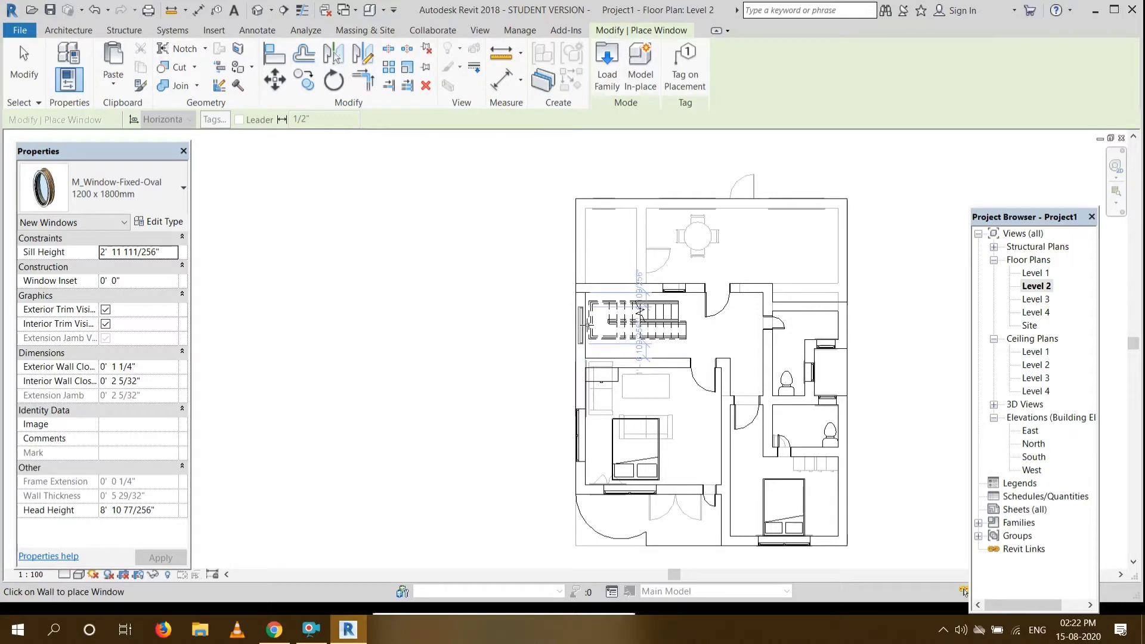
click(570, 325)
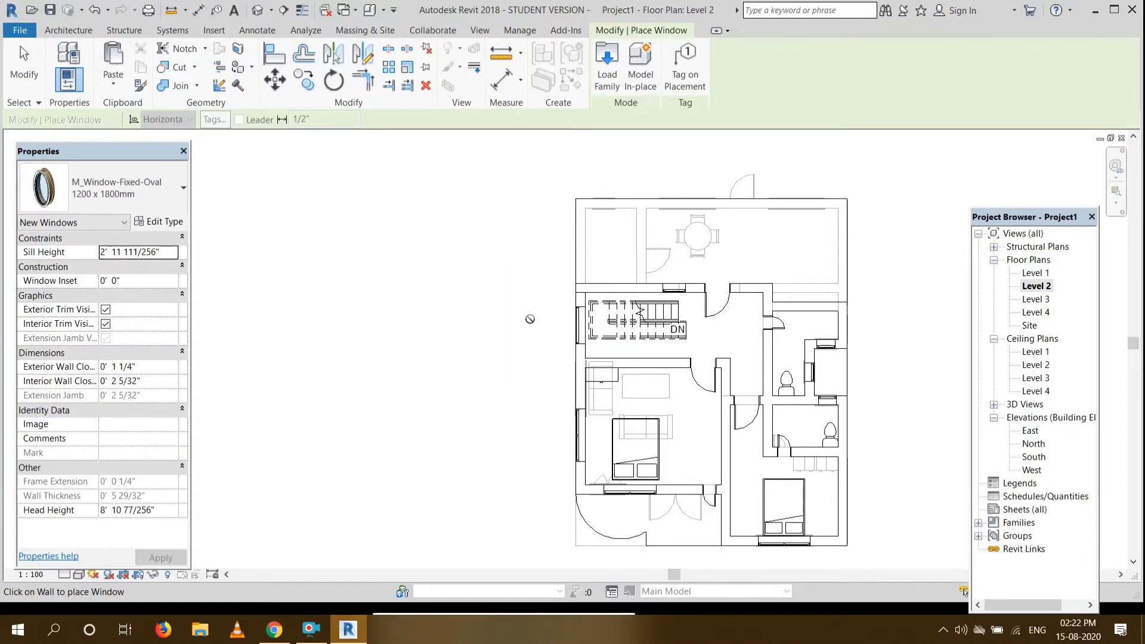
key(Escape)
key(Escape)
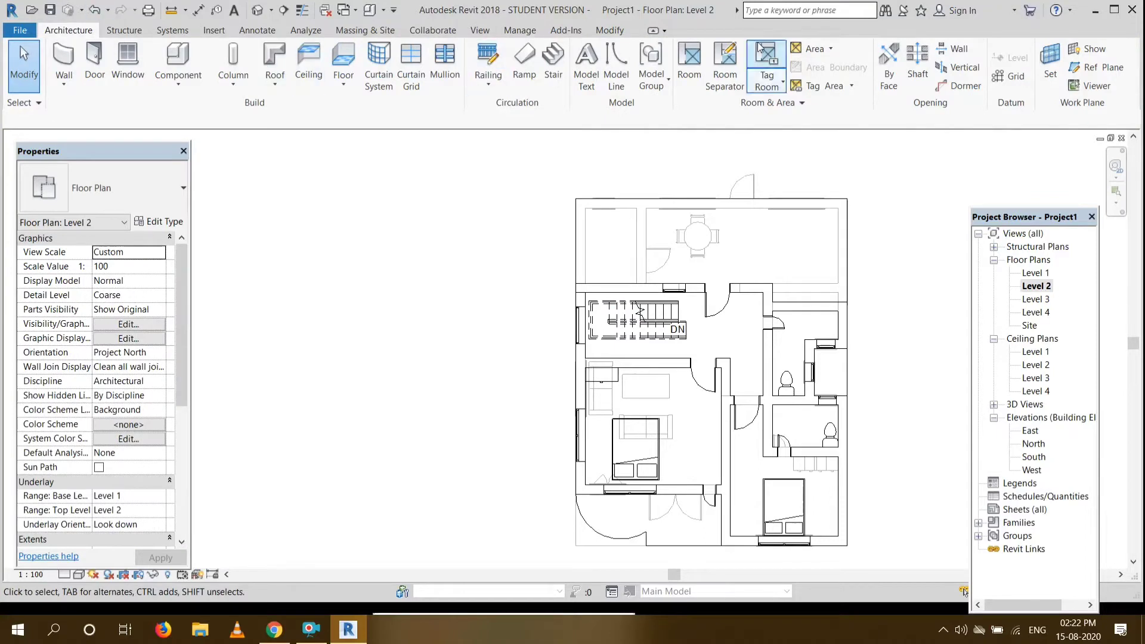
Inspect the oval window and the house's outer walls from several sides in the 3D view.
click(264, 12)
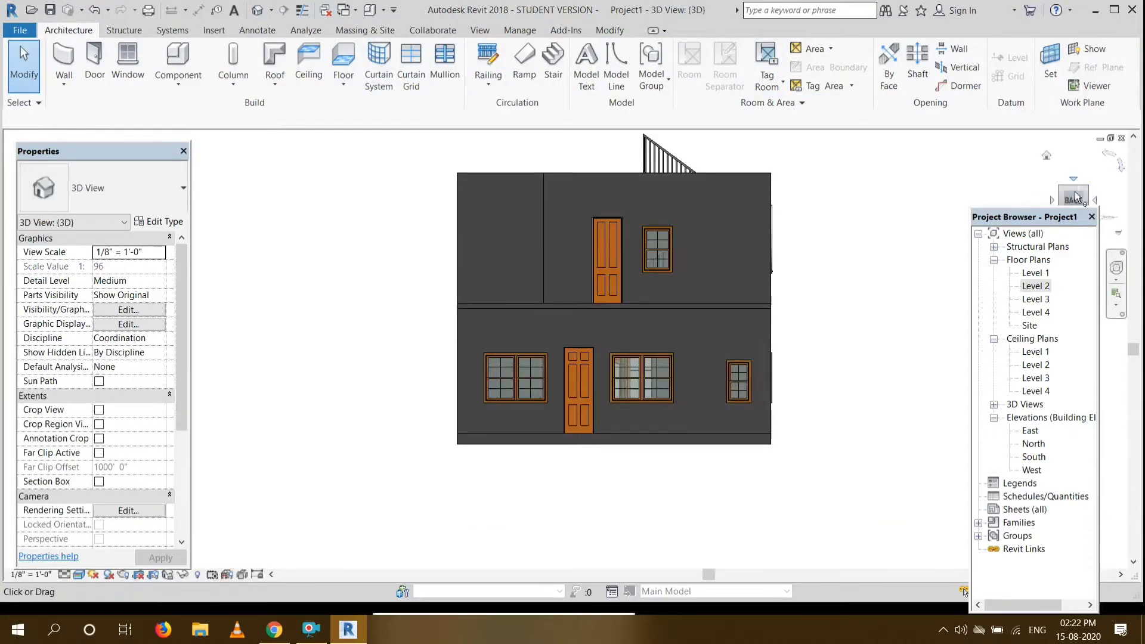
mouse_move(1064, 196)
mouse_down()
mouse_move(1034, 206)
mouse_move(1011, 195)
mouse_move(1067, 197)
mouse_up()
mouse_move(572, 334)
shift+middle_down()
mouse_move(686, 337)
mouse_move(585, 412)
mouse_move(381, 364)
mouse_move(411, 334)
mouse_move(465, 411)
mouse_move(495, 417)
mouse_move(719, 599)
shift+middle_up()
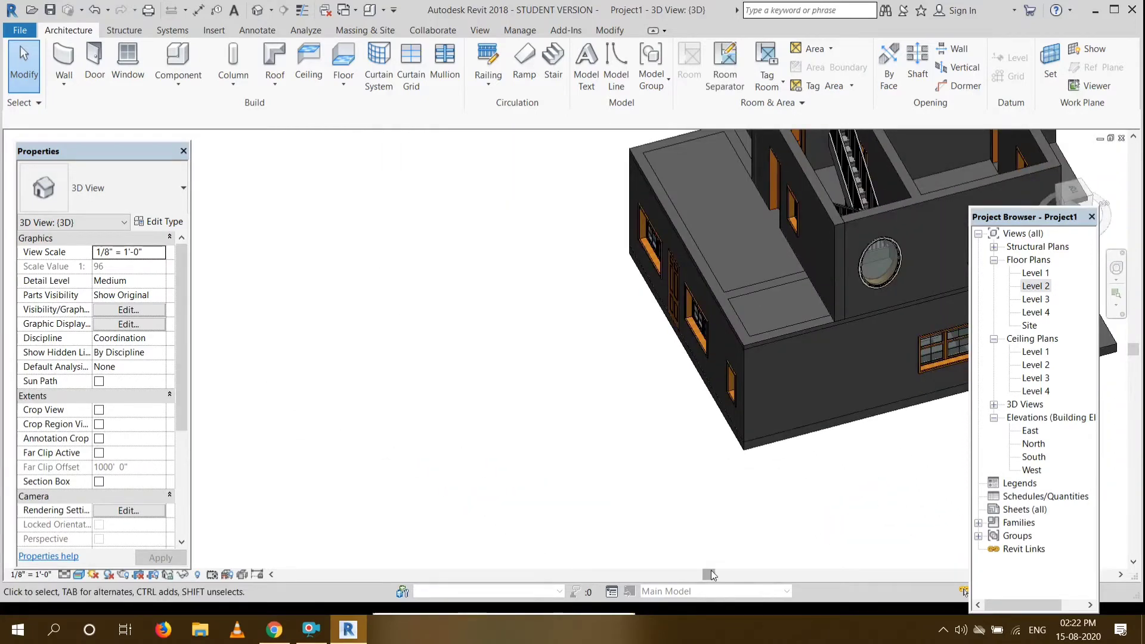
drag(711, 574, 769, 574)
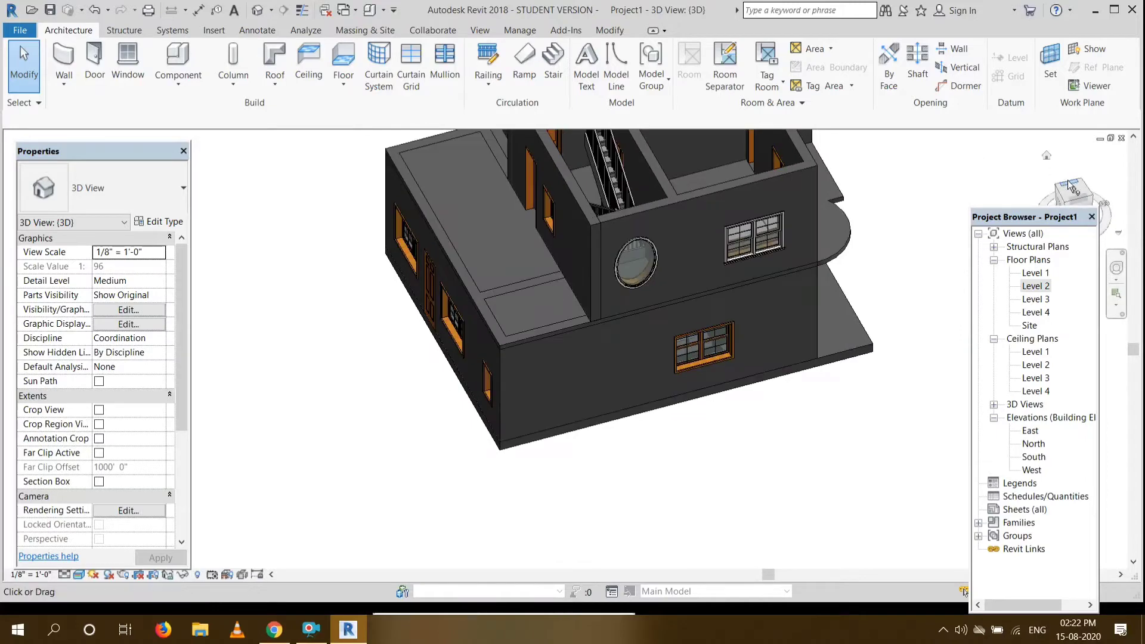
drag(1068, 182, 1007, 156)
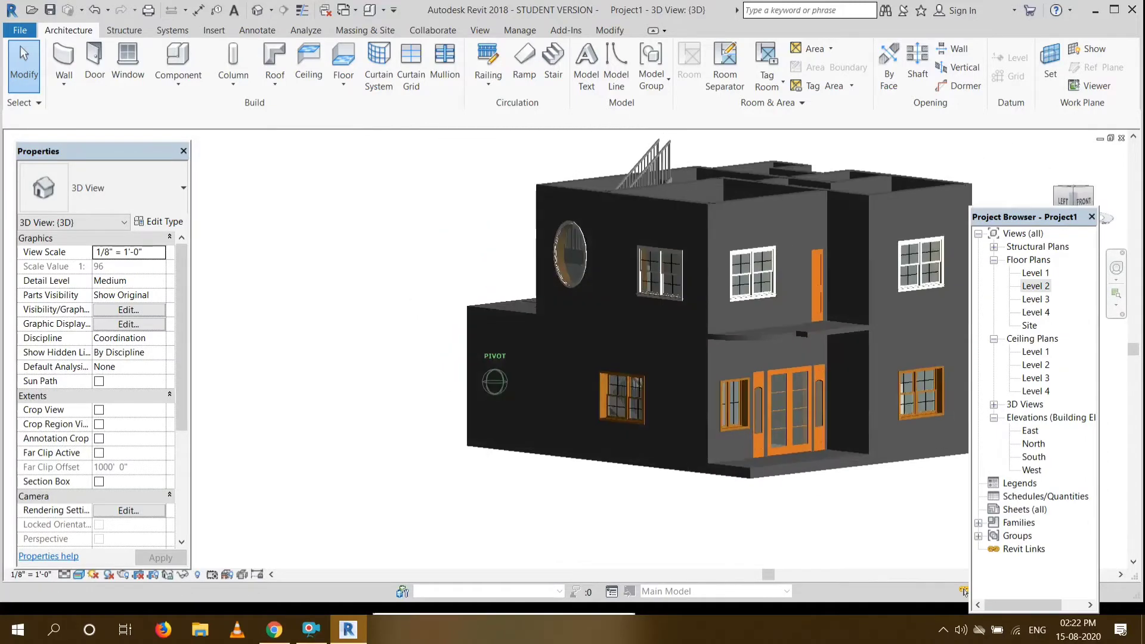
Open the Level 2 floor plan and start a railing with the Glass Panel - Bottom Fill type.
shift+middle_drag(1013, 280, 882, 304)
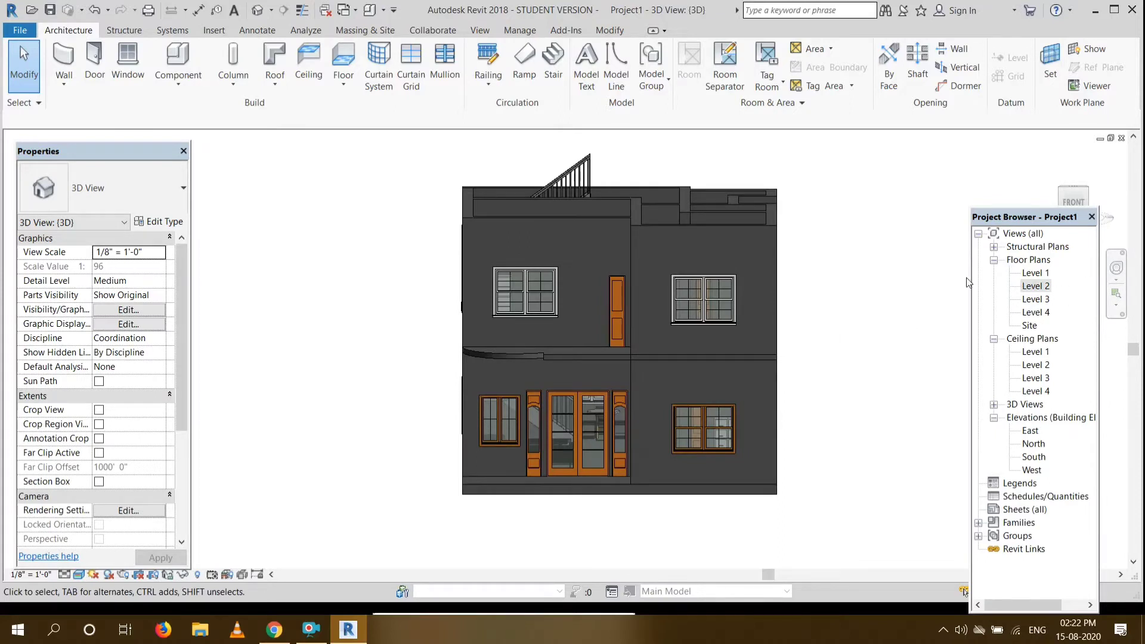
double_click(1035, 286)
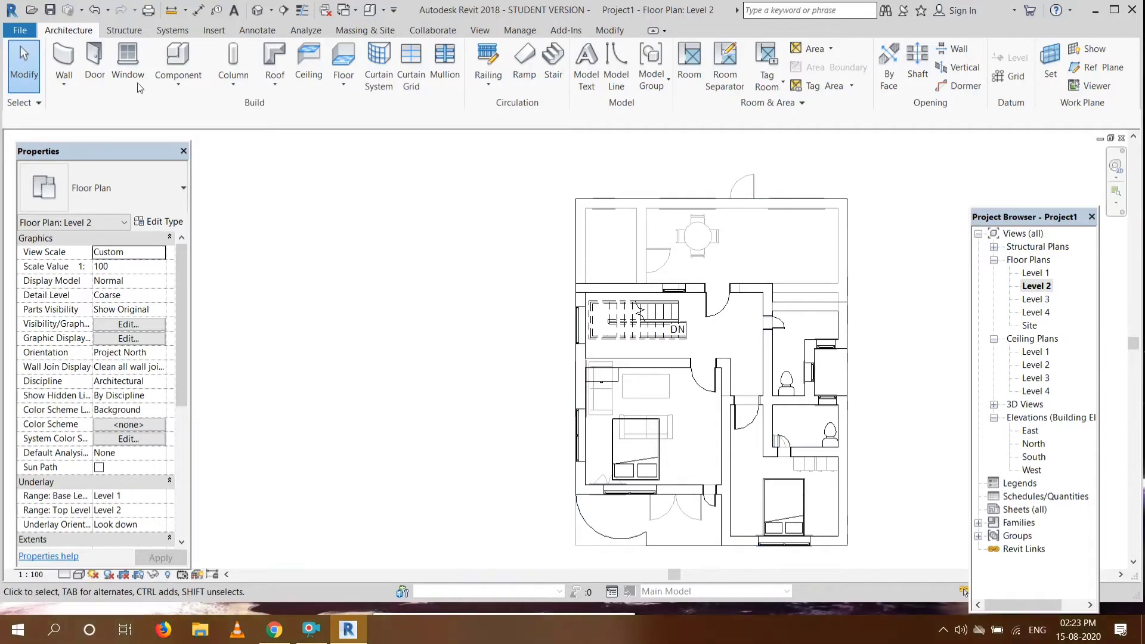
click(258, 10)
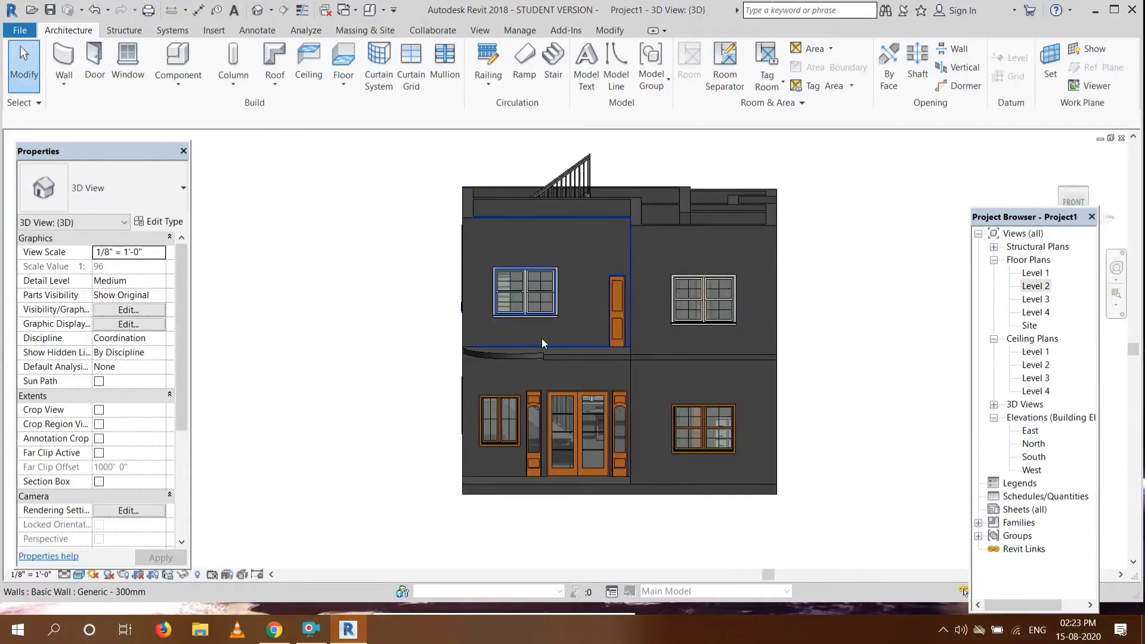
double_click(1045, 286)
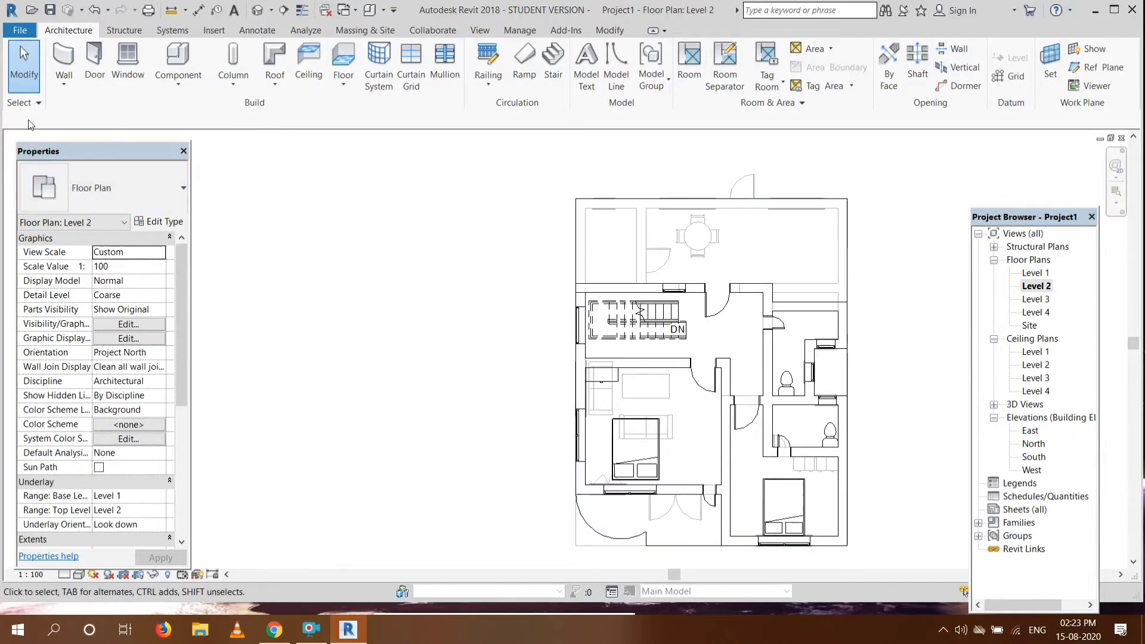
click(483, 62)
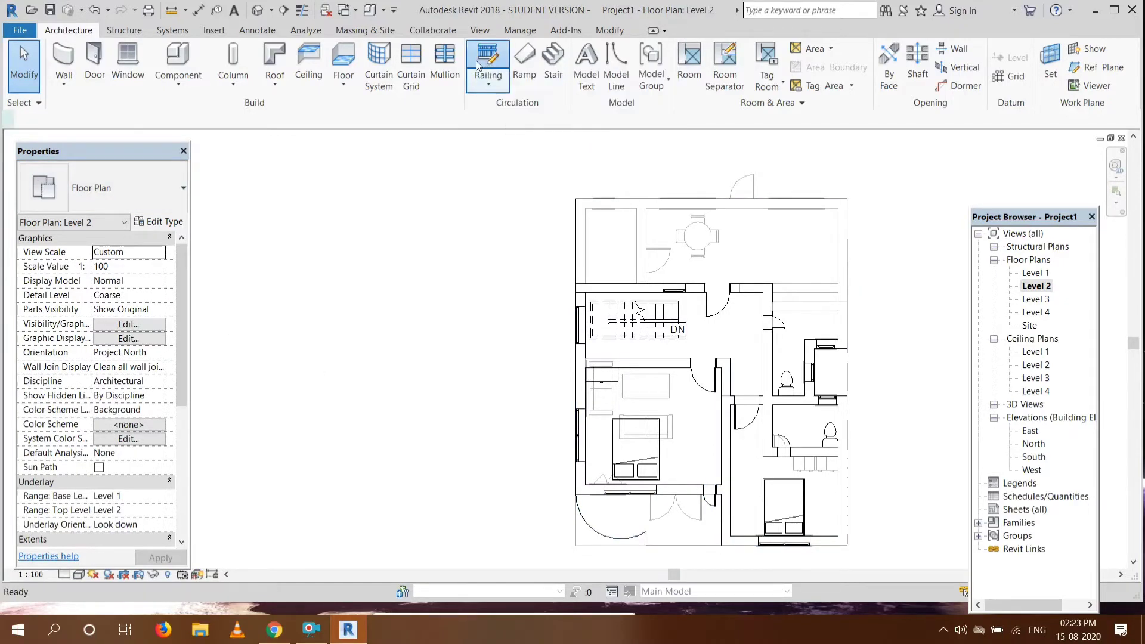
click(182, 194)
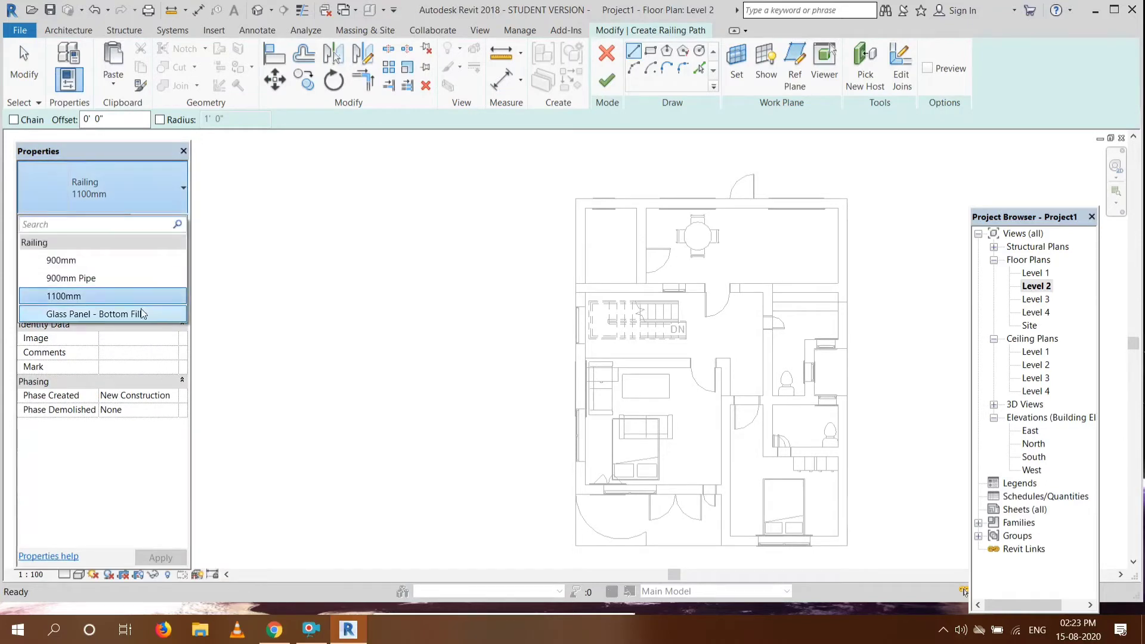
click(140, 313)
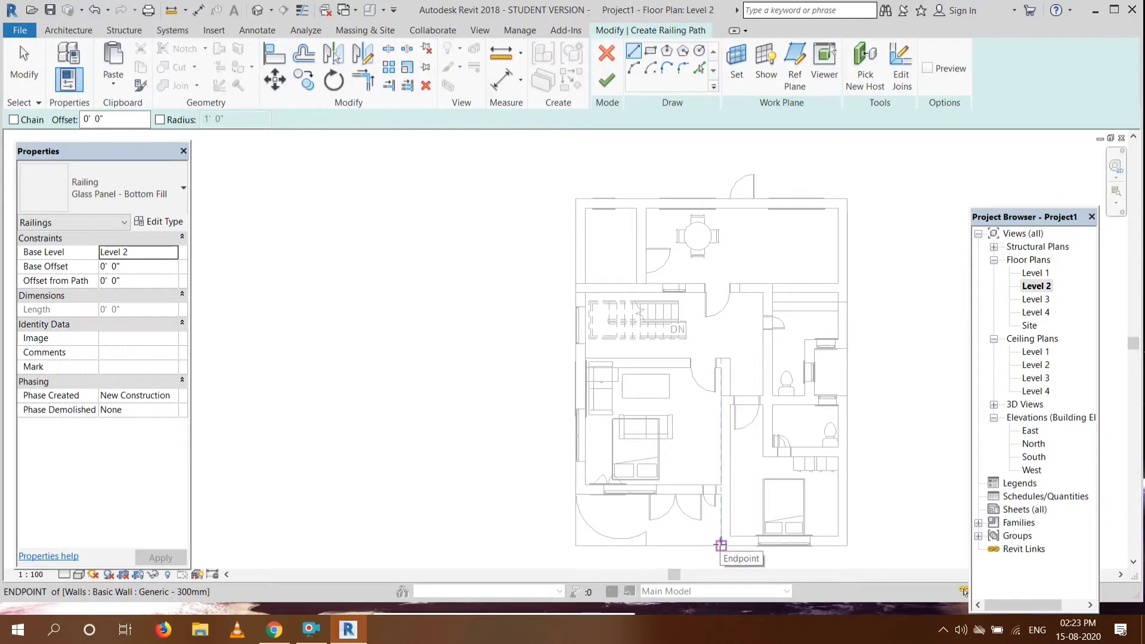
Sketch the straight railing path along the front balcony's edge, with a 1'-6" perpendicular return meeting the curved slab edge.
click(720, 545)
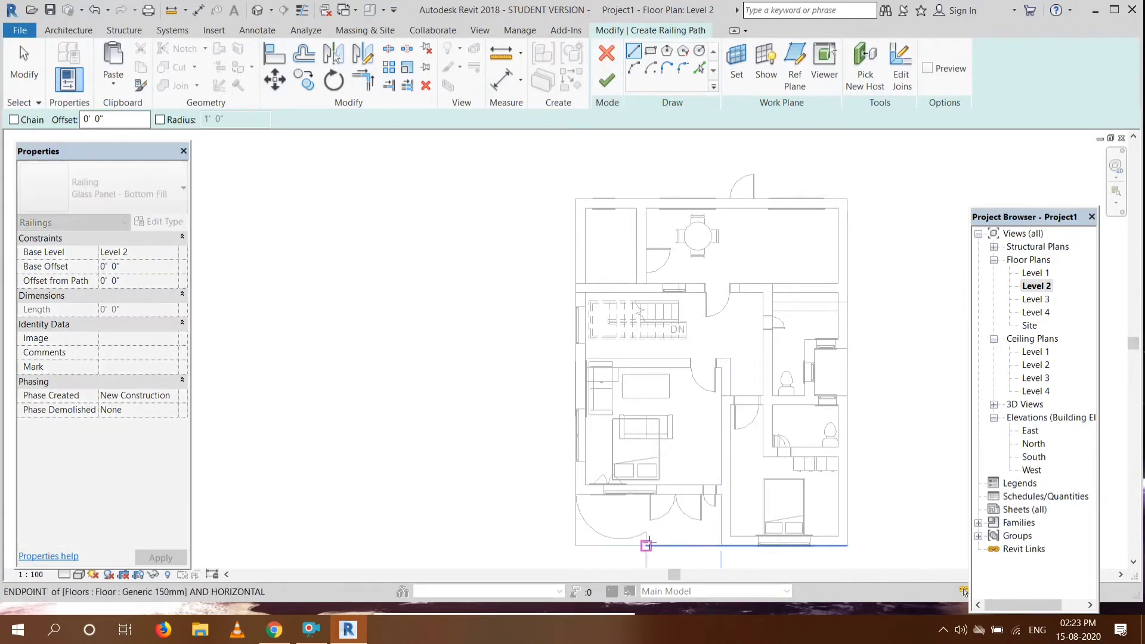
scroll(646, 545, up, 2)
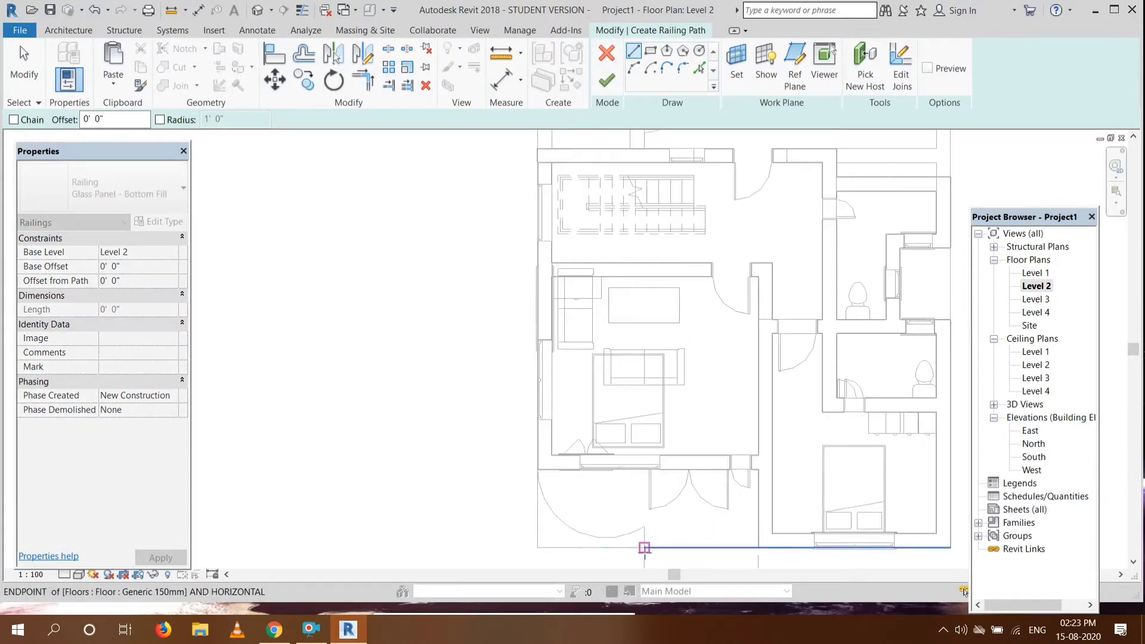
click(644, 546)
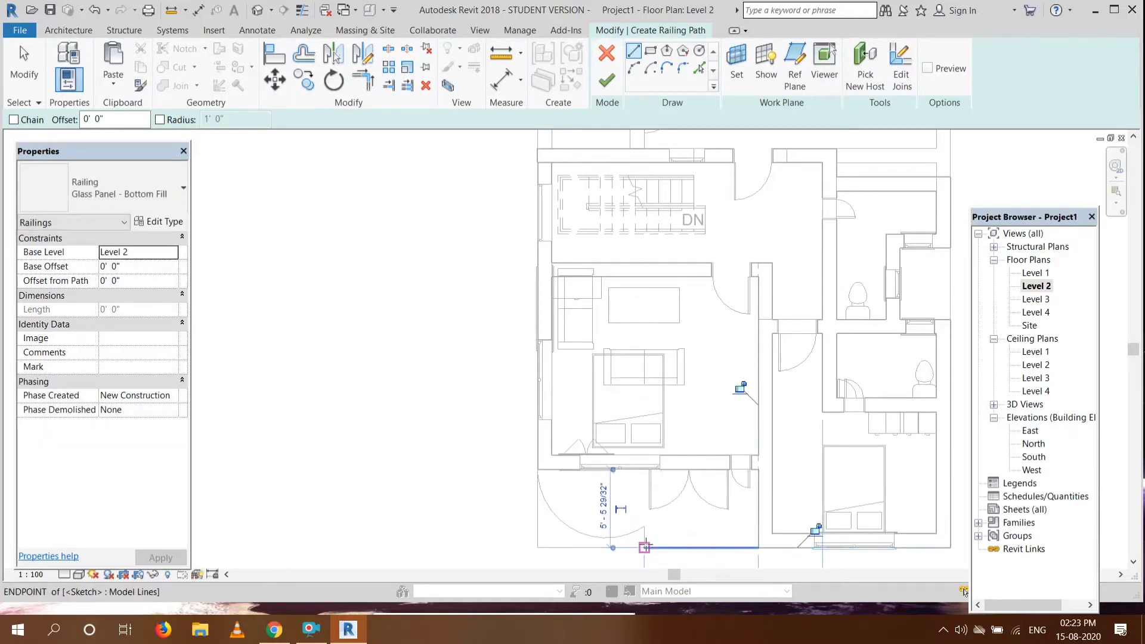
scroll(644, 546, up, 1)
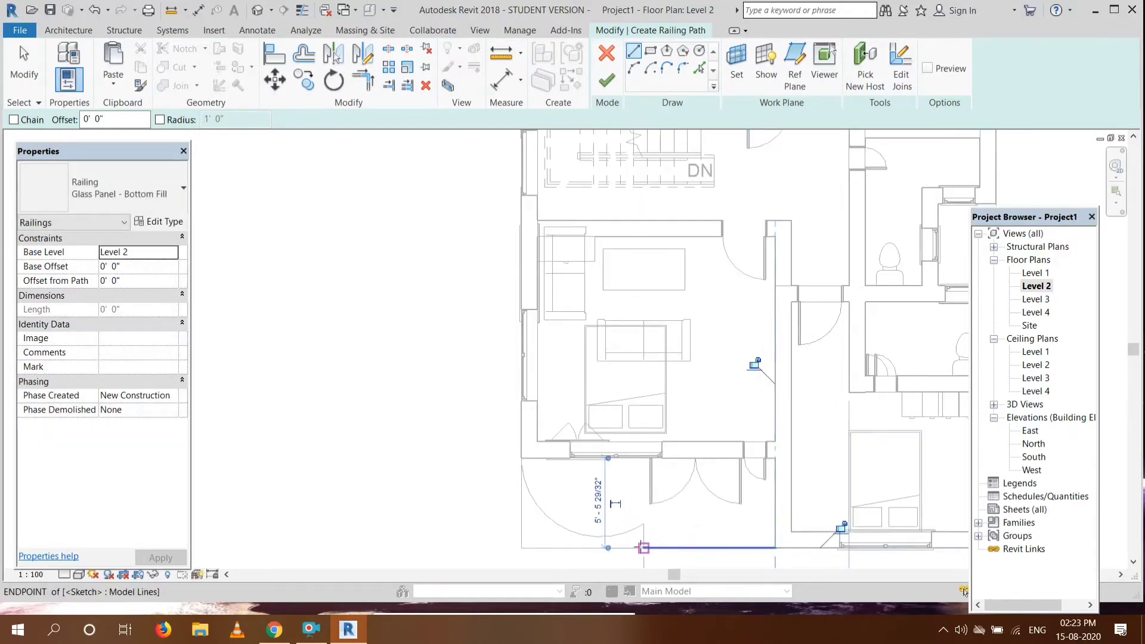
click(644, 524)
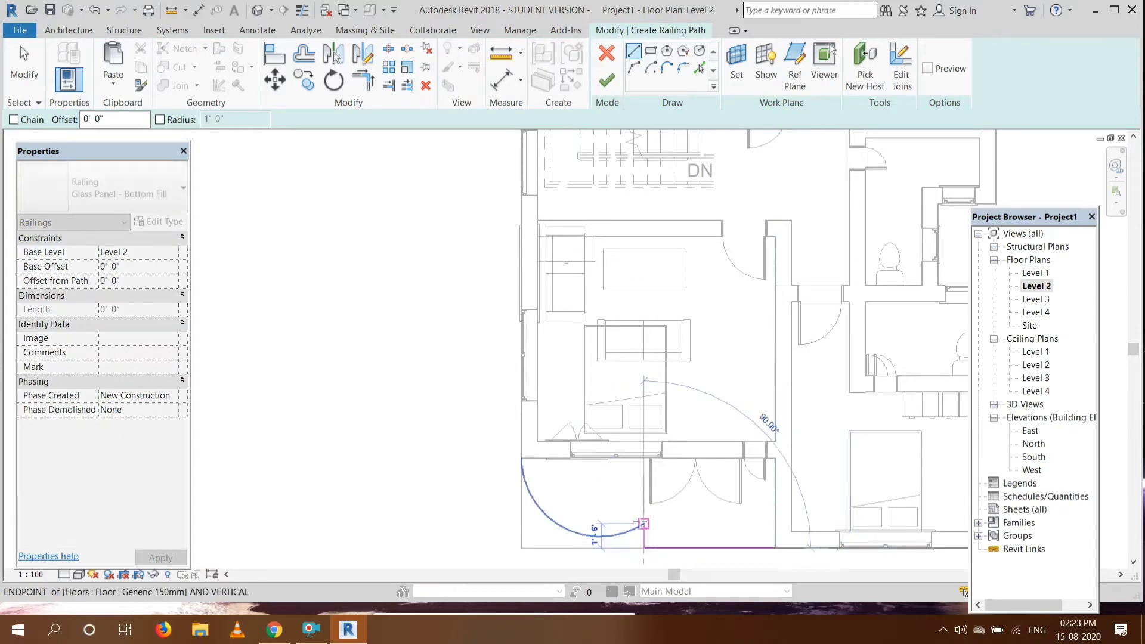
click(644, 547)
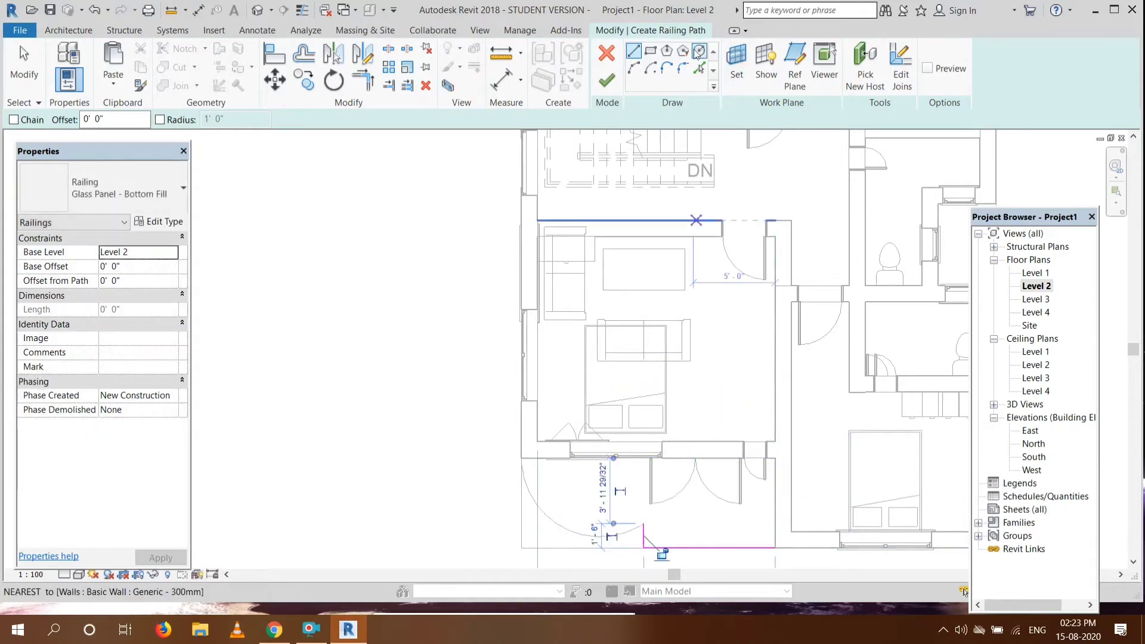
Add an arc to the railing path along the balcony's curved edge up to the house corner, and finish the railing.
click(633, 71)
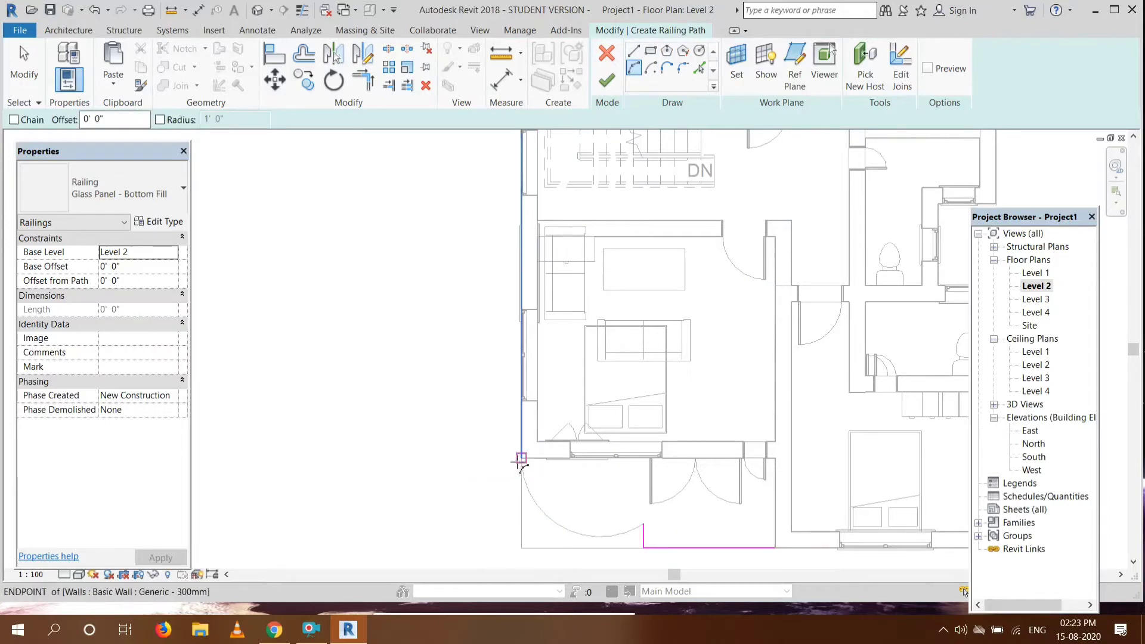
scroll(522, 458, up, 2)
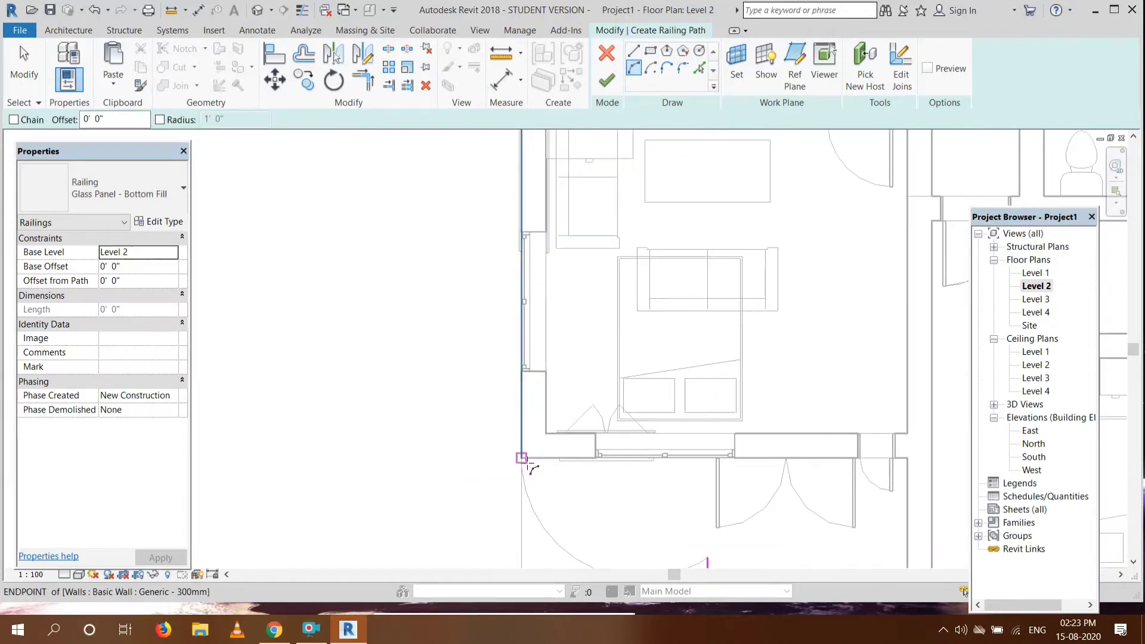
click(522, 458)
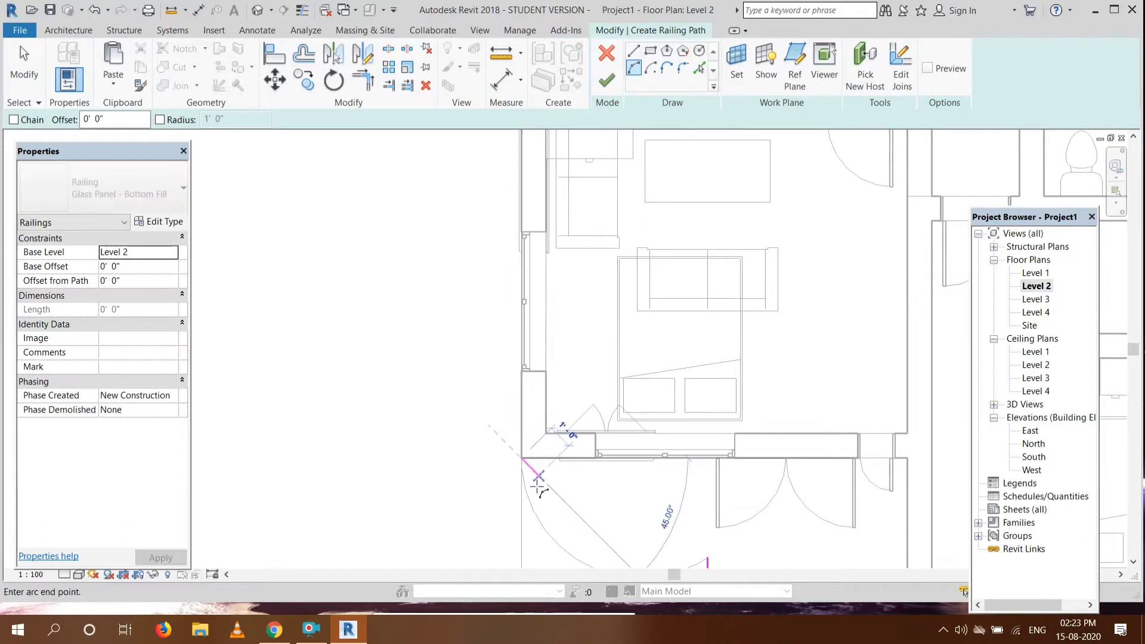
click(705, 557)
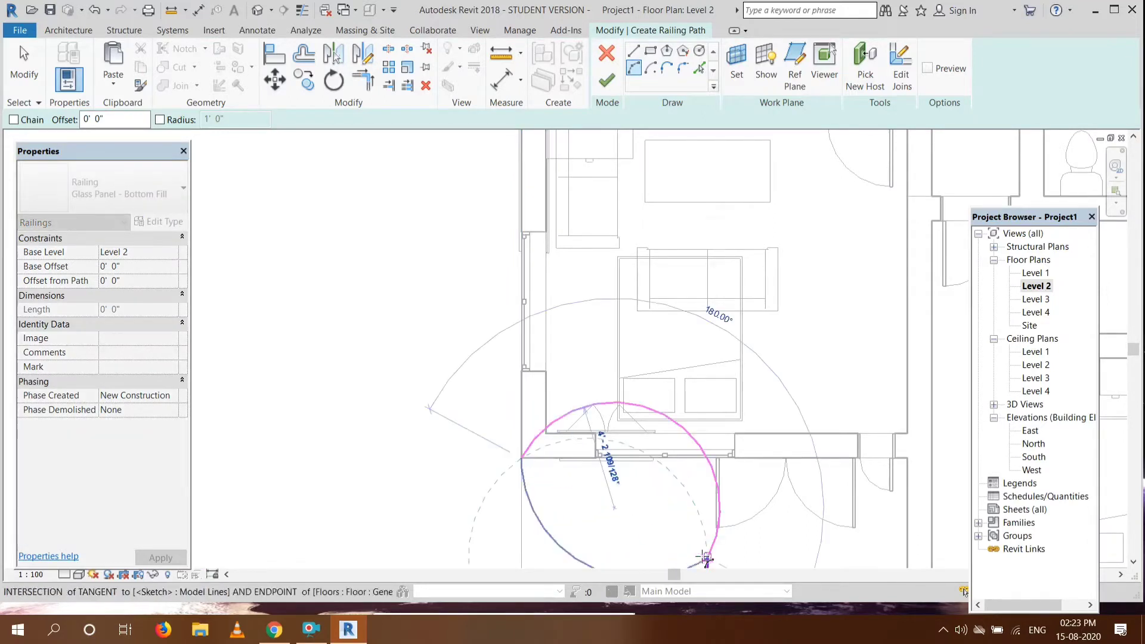
scroll(687, 530, down, 3)
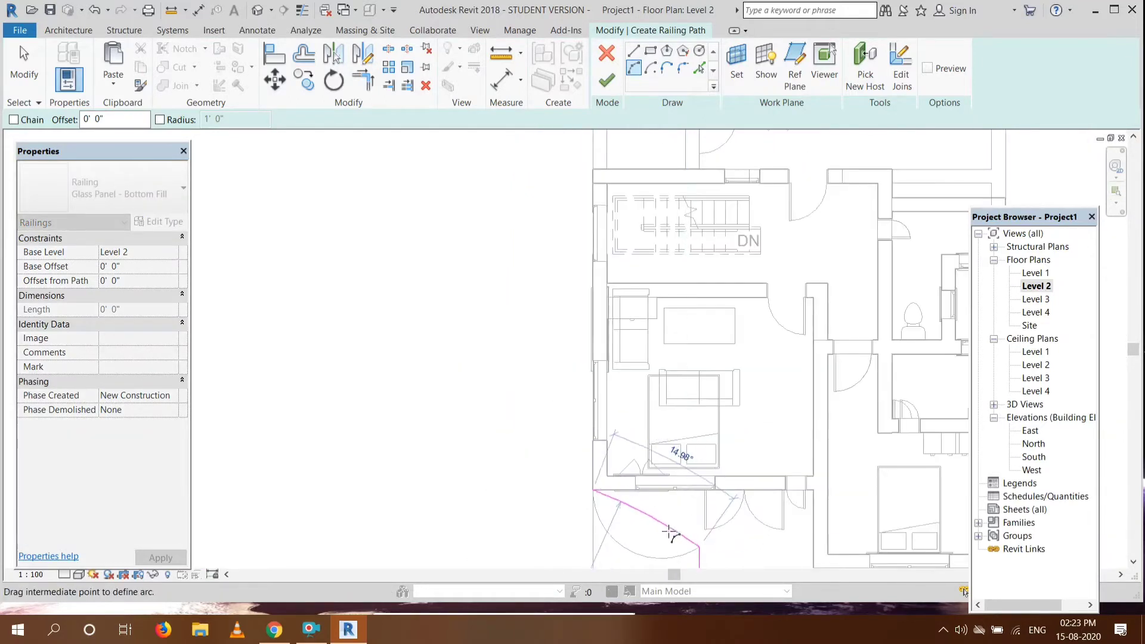
click(640, 556)
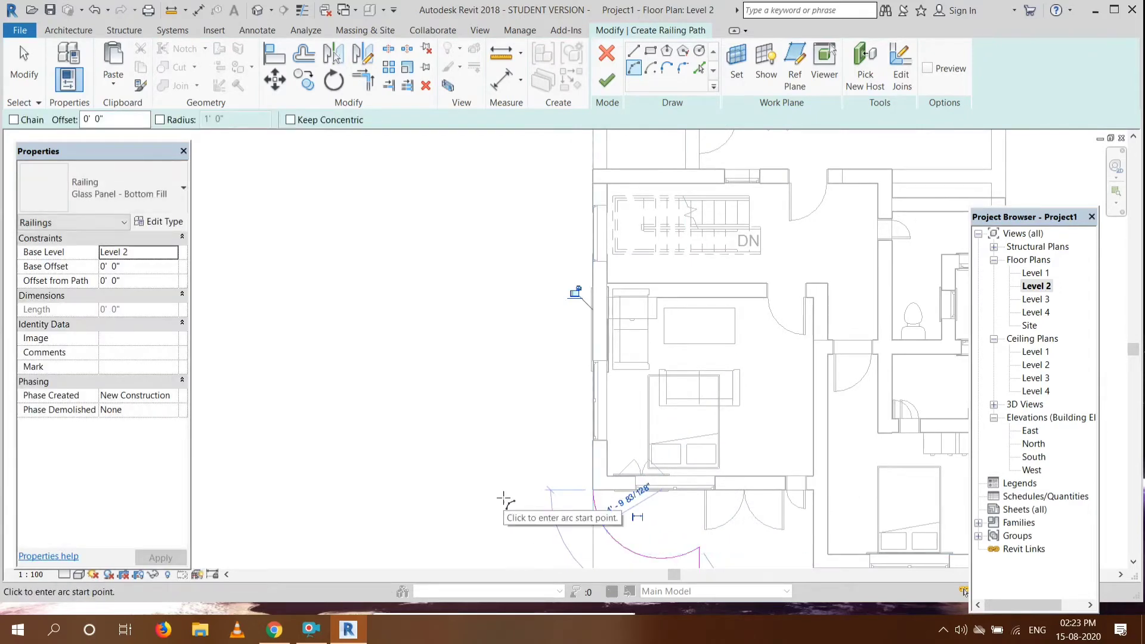
key(Escape)
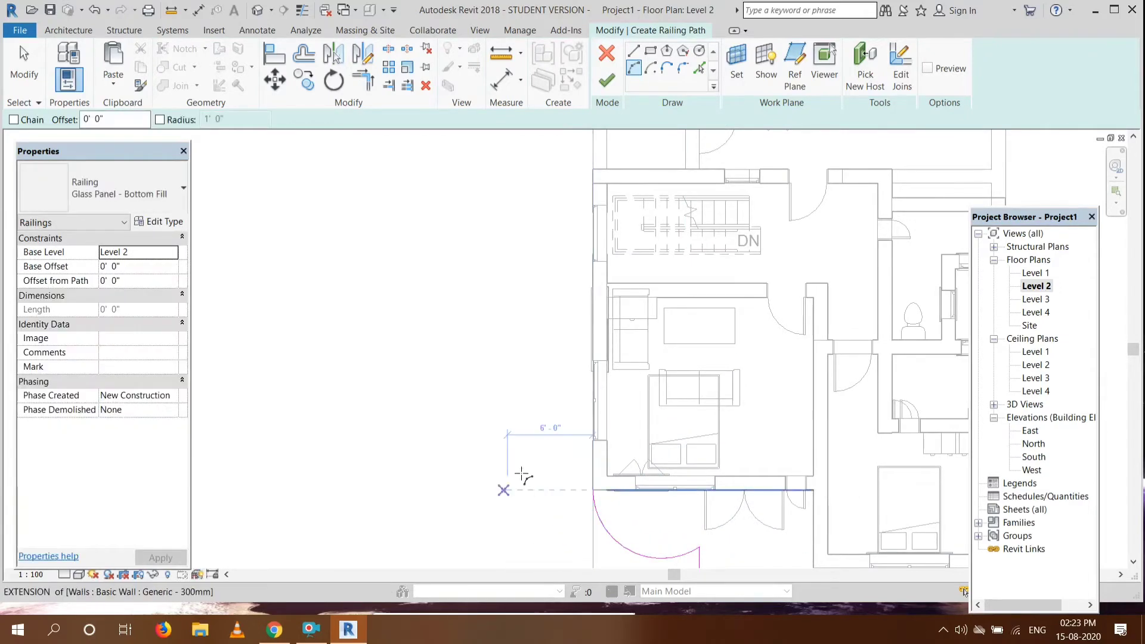
click(606, 84)
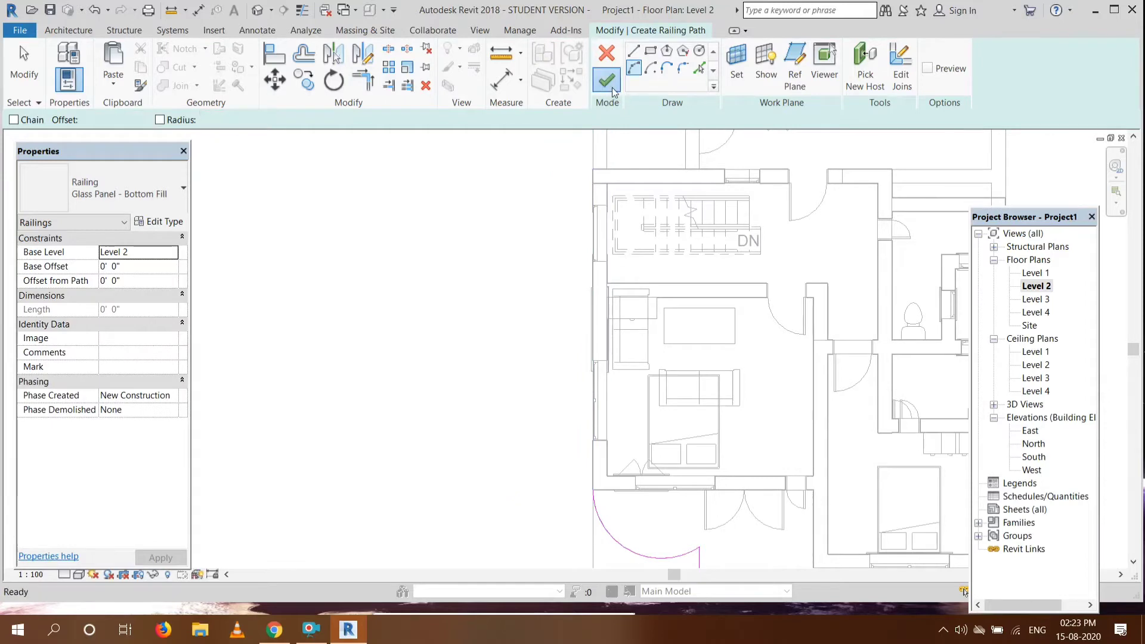
Inspect the balcony railing and the rear of the house in the 3D view, and return to the Level 2 floor plan.
click(262, 18)
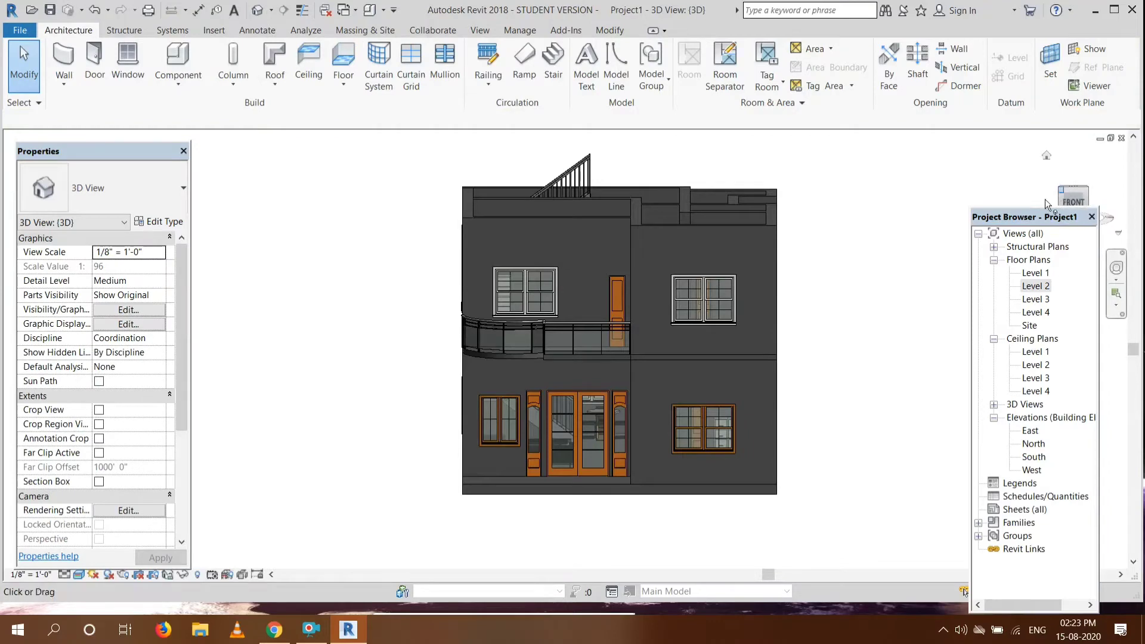
mouse_move(1045, 199)
mouse_down()
mouse_move(1014, 248)
mouse_move(1073, 196)
mouse_move(1095, 213)
mouse_up()
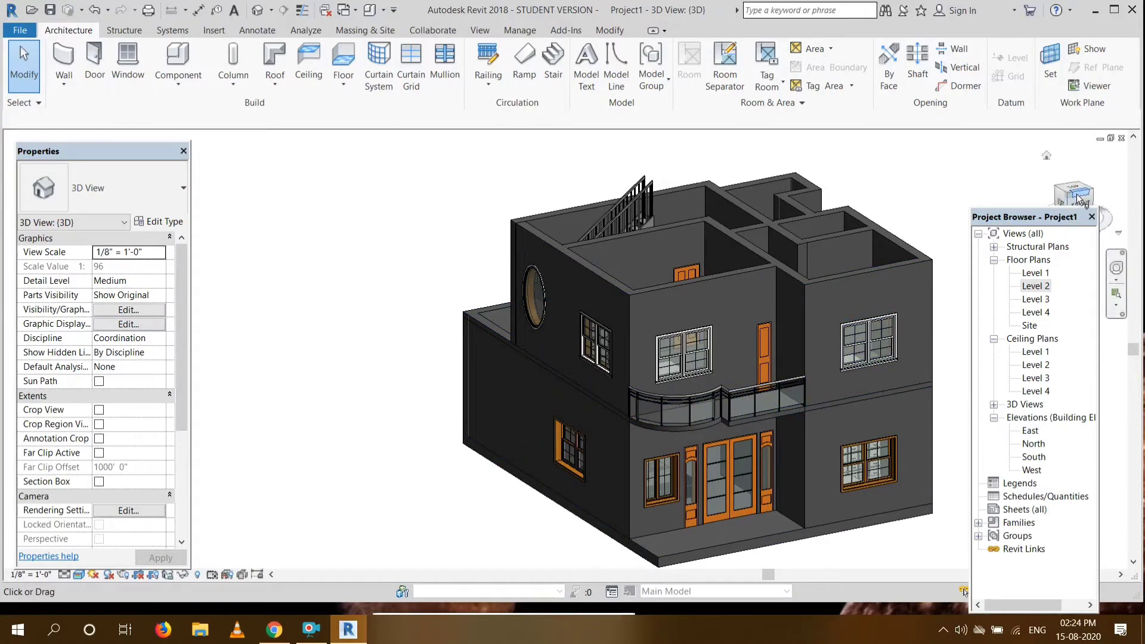
mouse_move(1079, 198)
mouse_down()
mouse_move(1026, 201)
mouse_move(839, 317)
mouse_up()
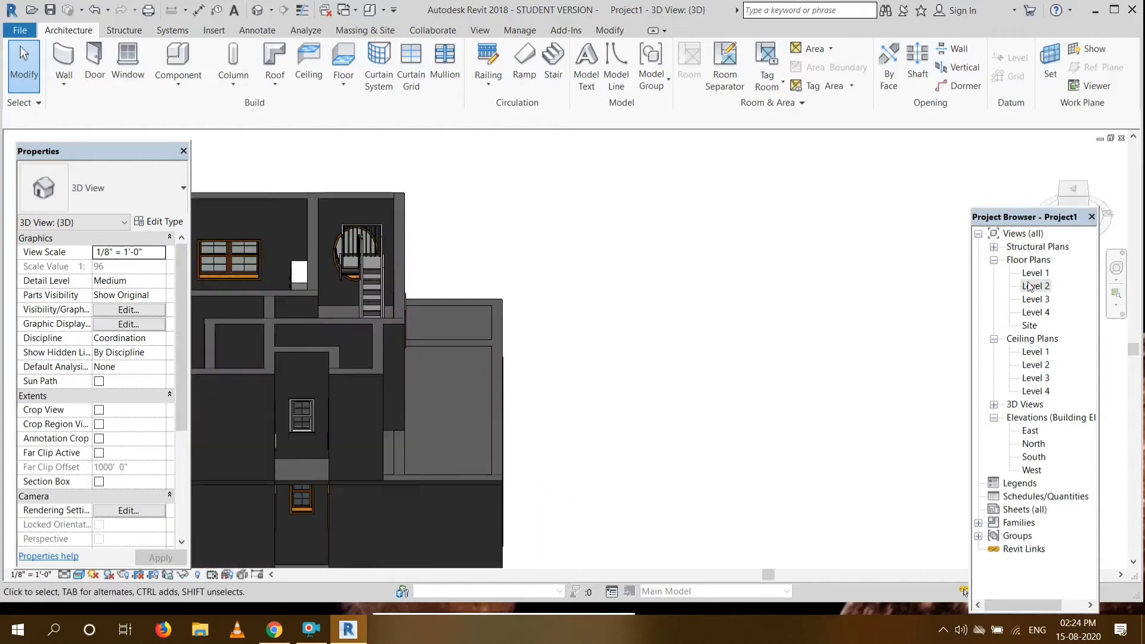
click(1052, 288)
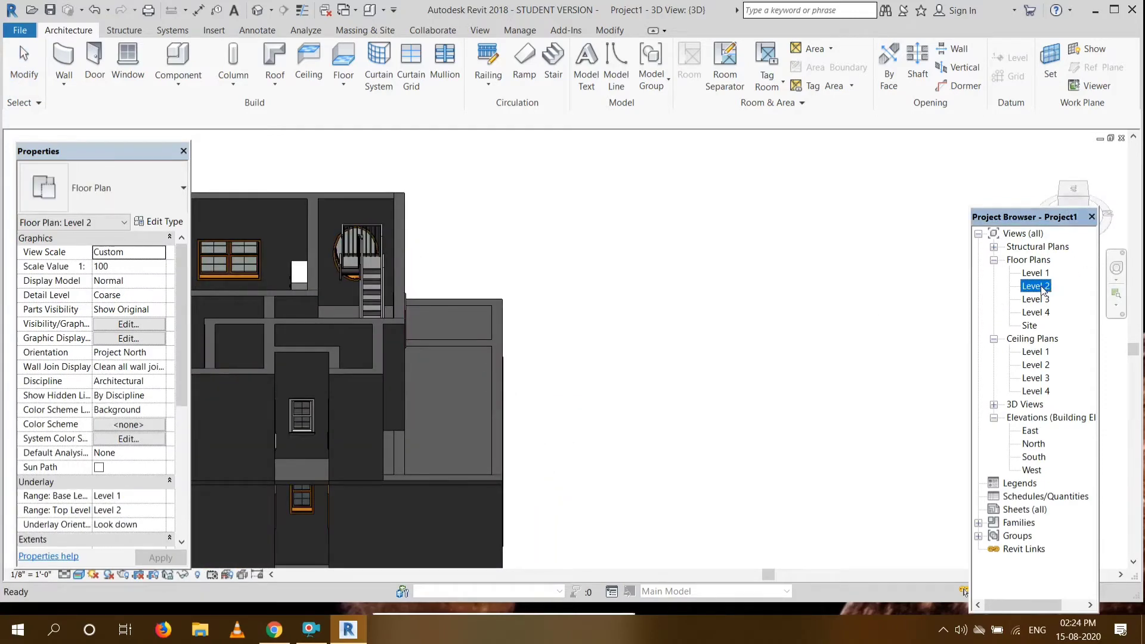
double_click(1040, 287)
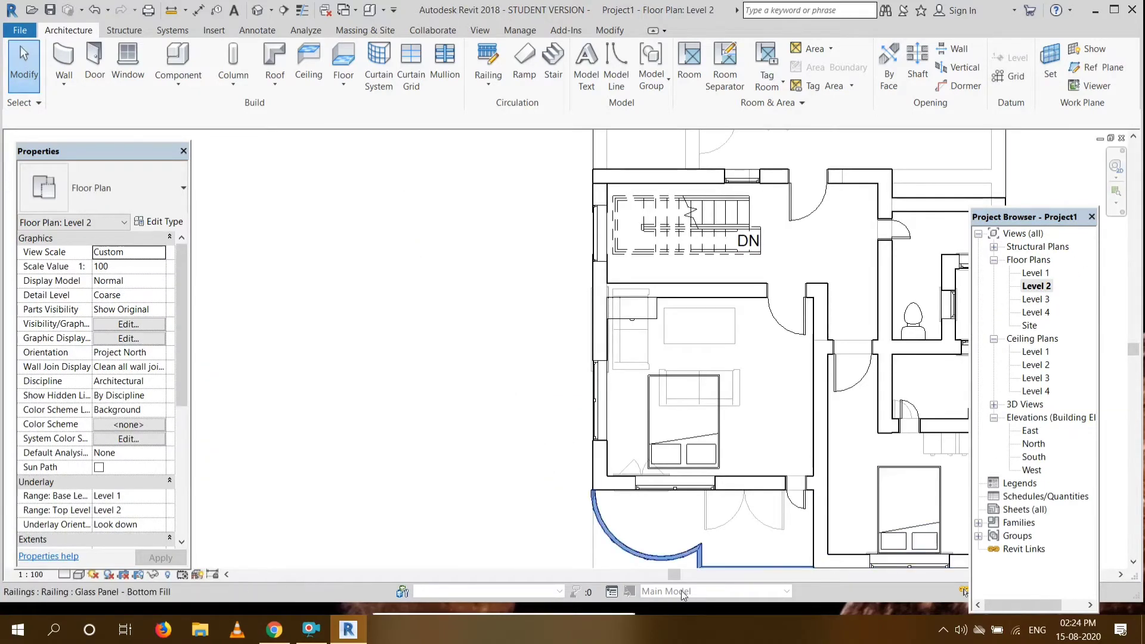
click(667, 574)
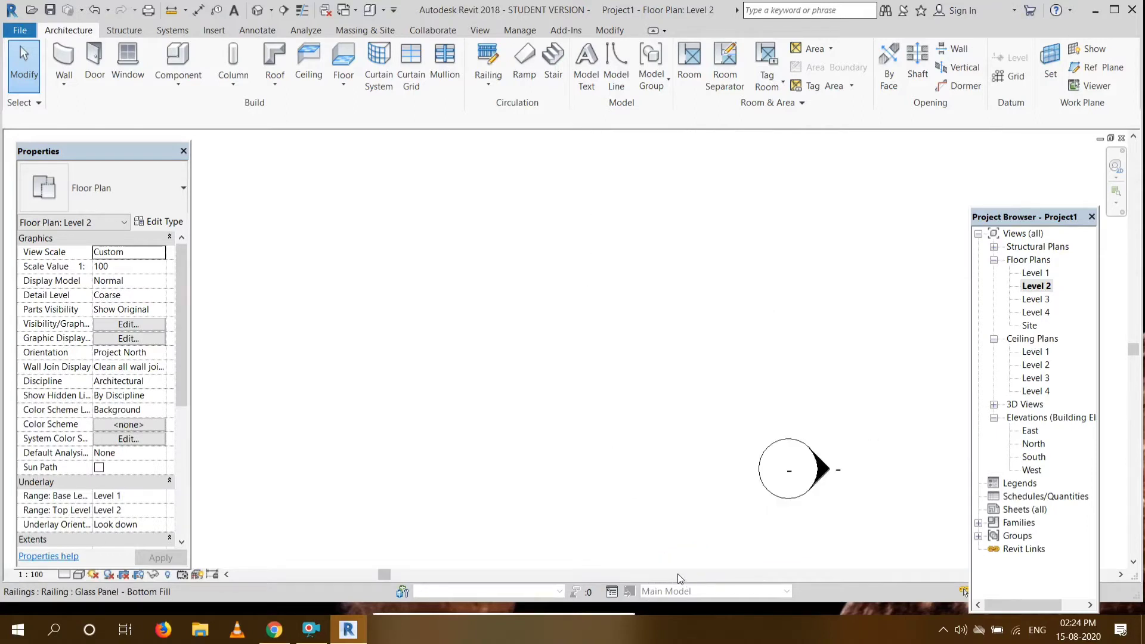
drag(383, 577, 712, 573)
scroll(575, 483, down, 2)
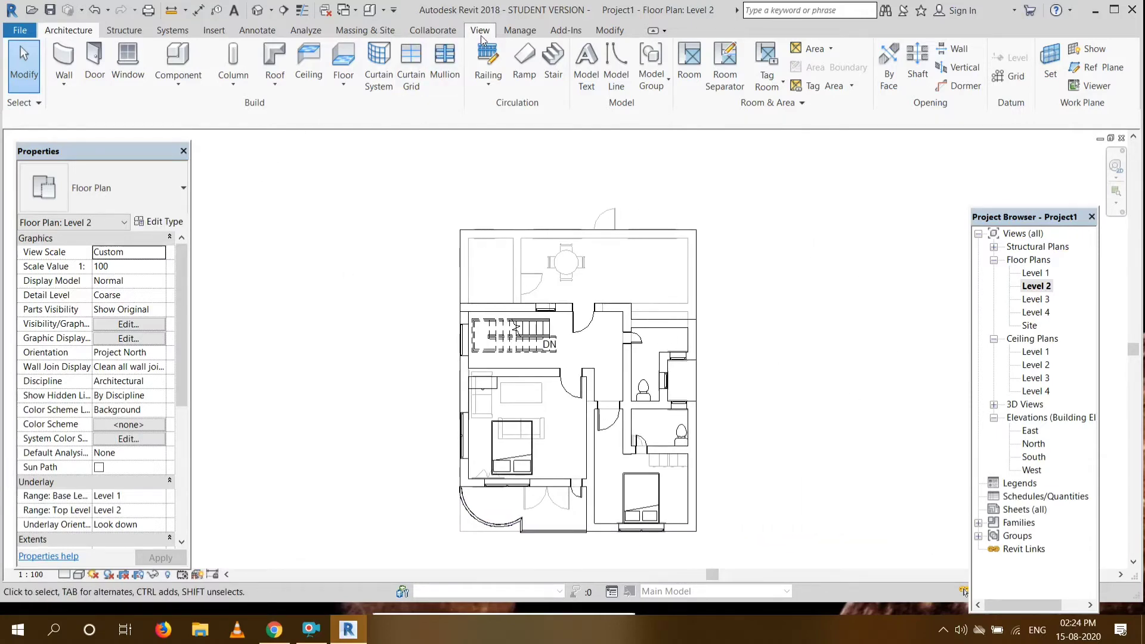
Start a Glass Panel - Bottom Fill railing on Level 2 and sketch its path along the rear terrace's stair-side and back edges.
click(489, 58)
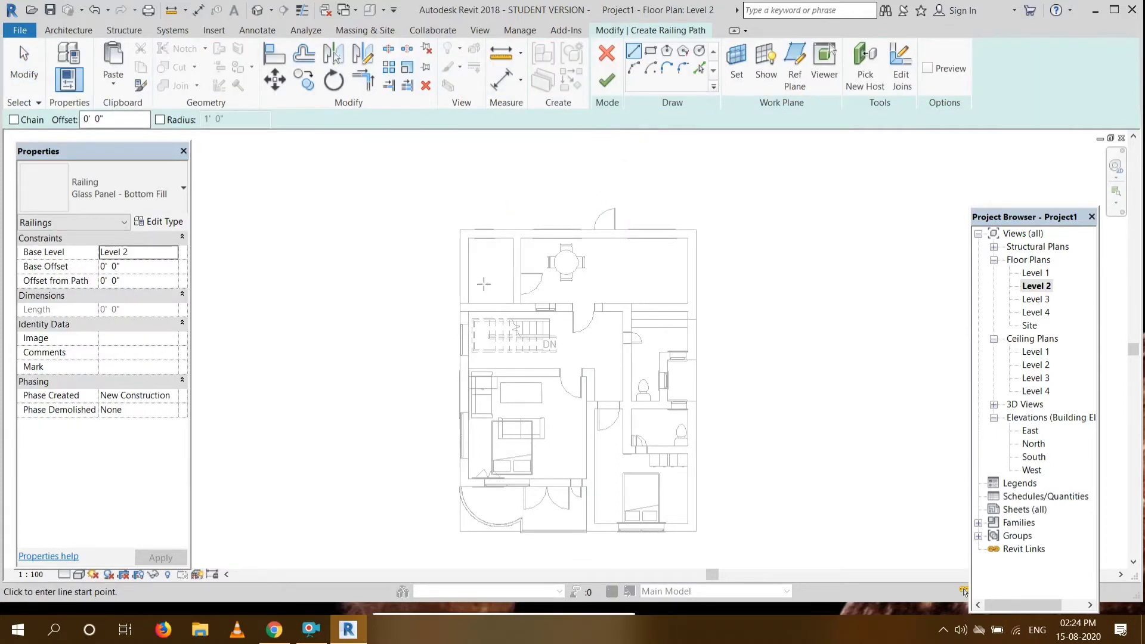
scroll(480, 280, up, 1)
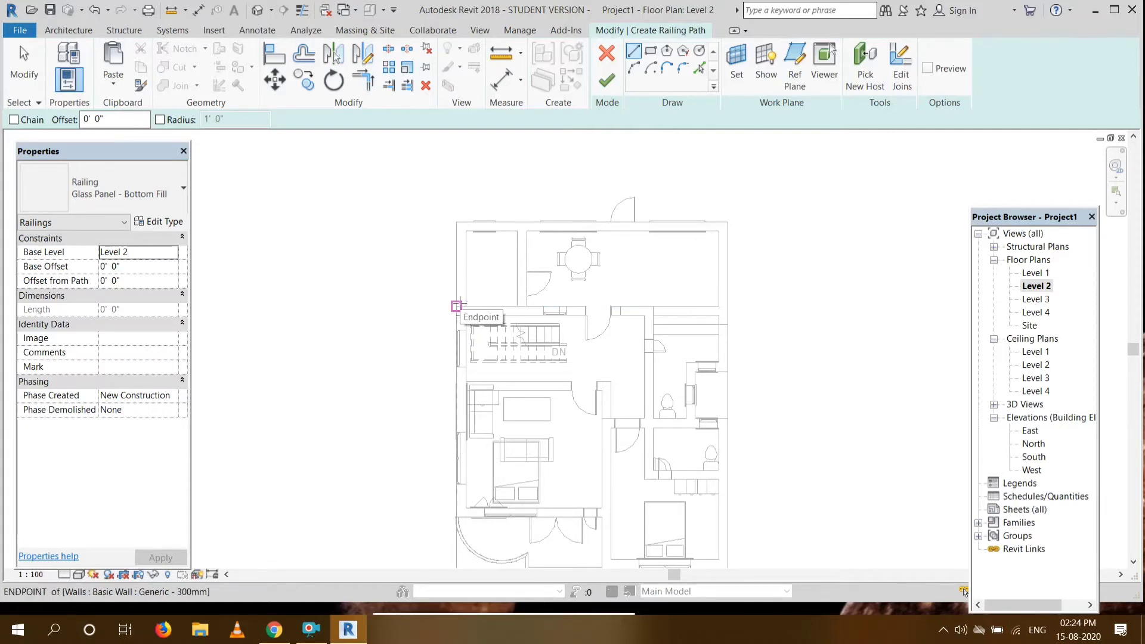
scroll(460, 302, up, 2)
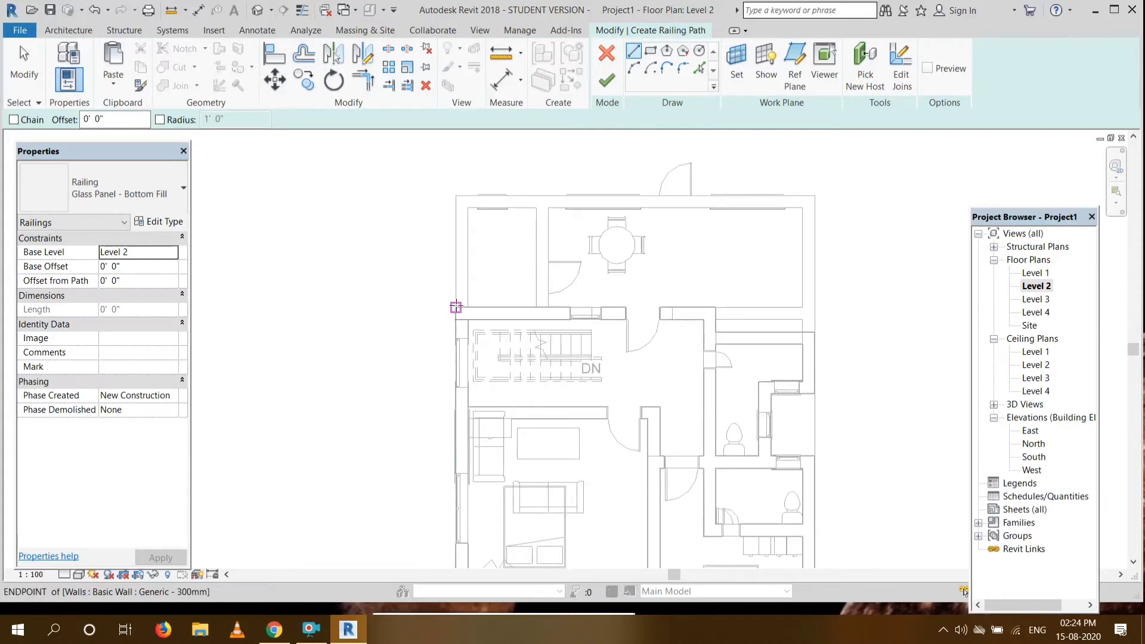
click(455, 307)
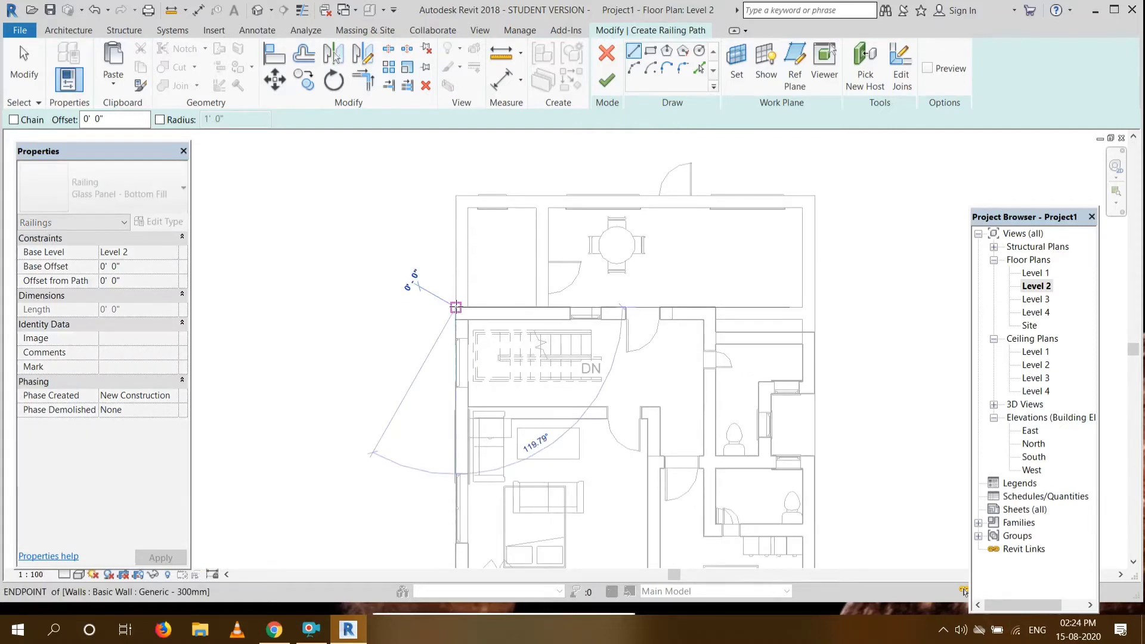
click(456, 195)
click(815, 195)
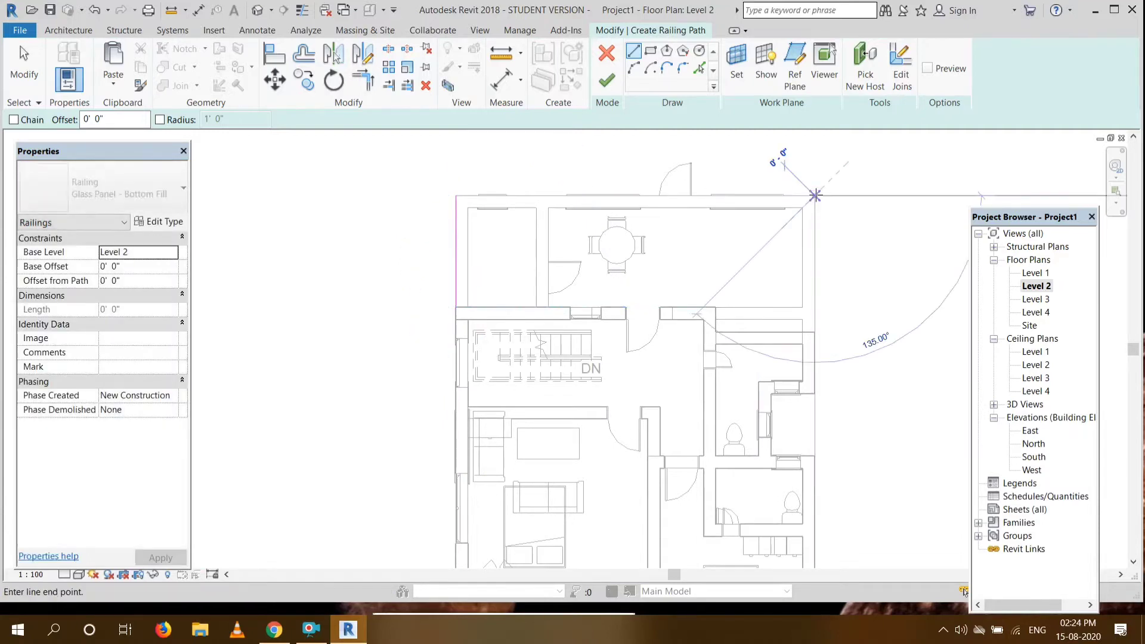
click(456, 195)
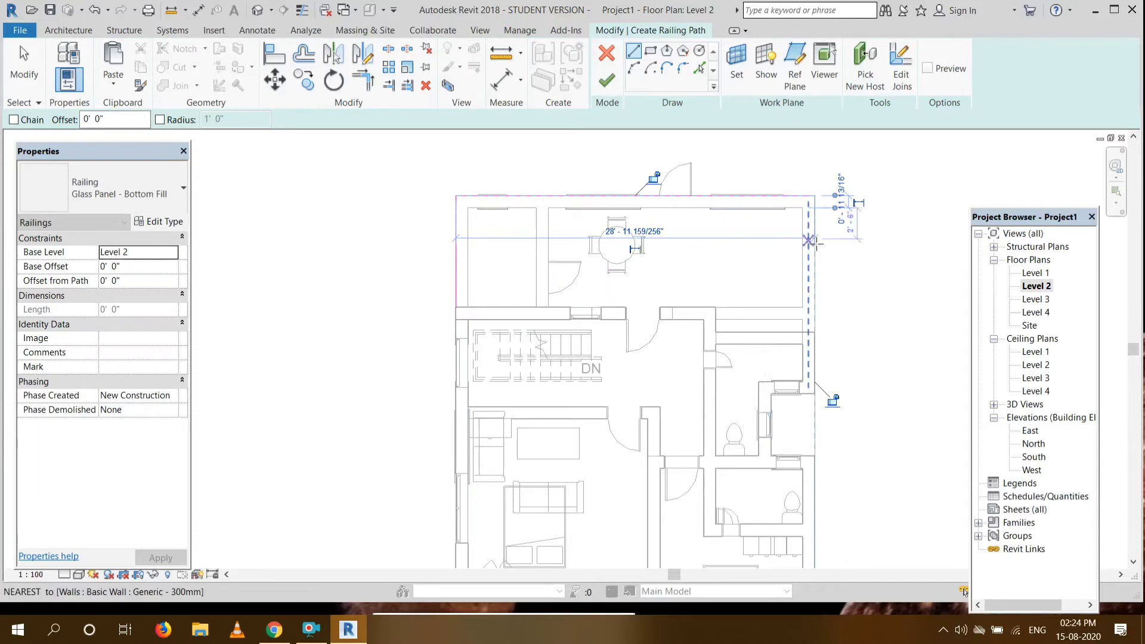
Close the terrace railing path along the bathroom-side edge, from the house wall to the rear corner, and finish the railing.
click(814, 332)
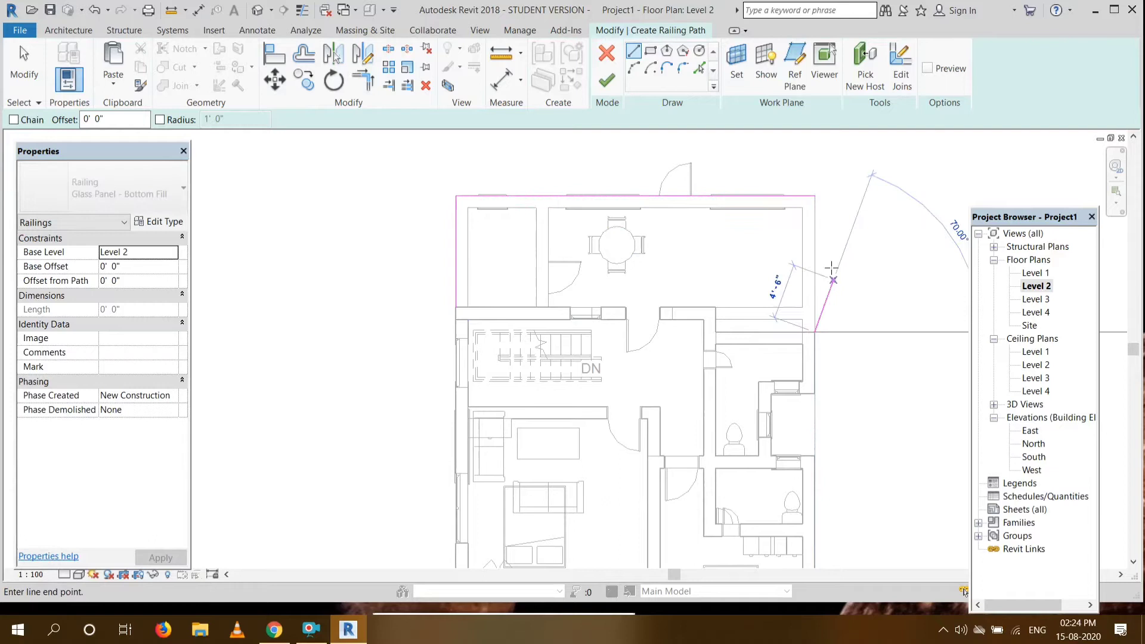
click(814, 196)
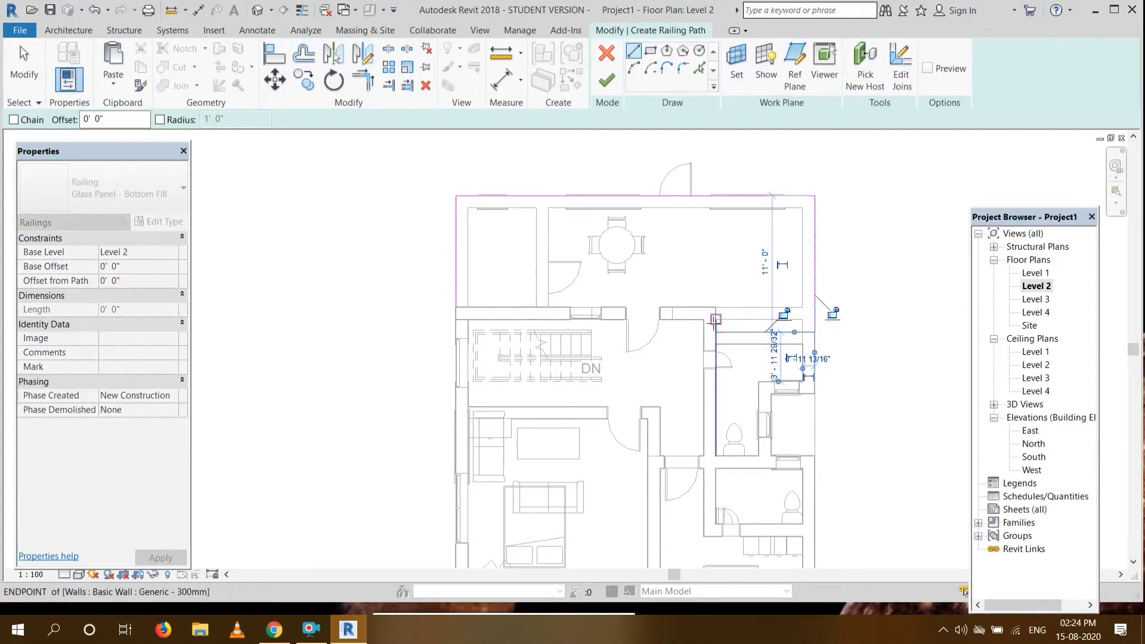
click(904, 256)
key(Escape)
key(Escape)
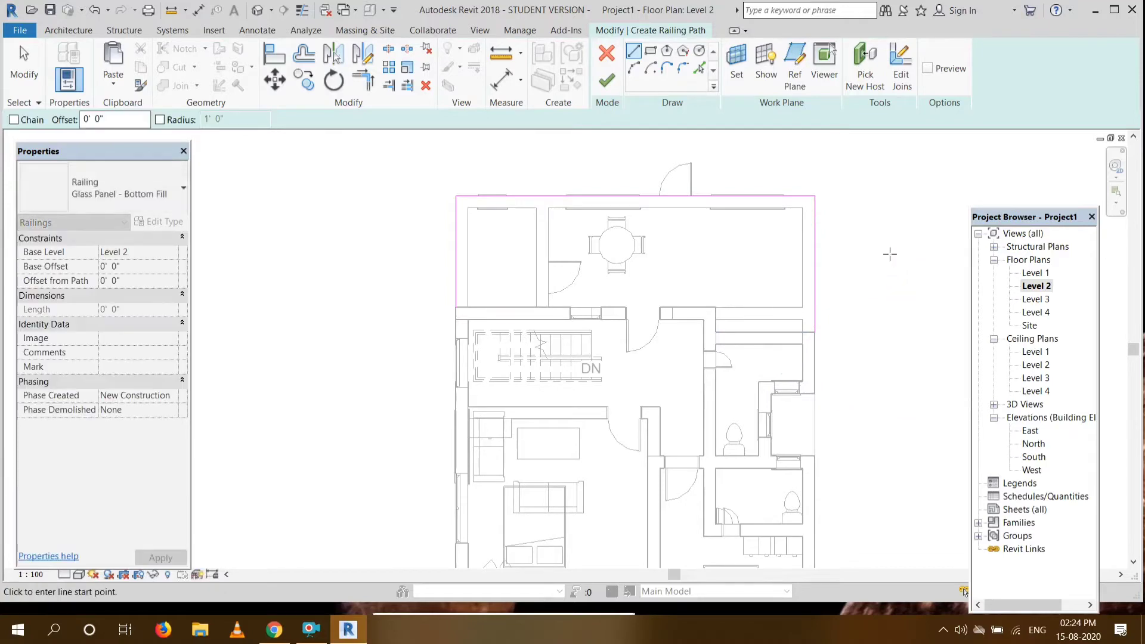
click(608, 79)
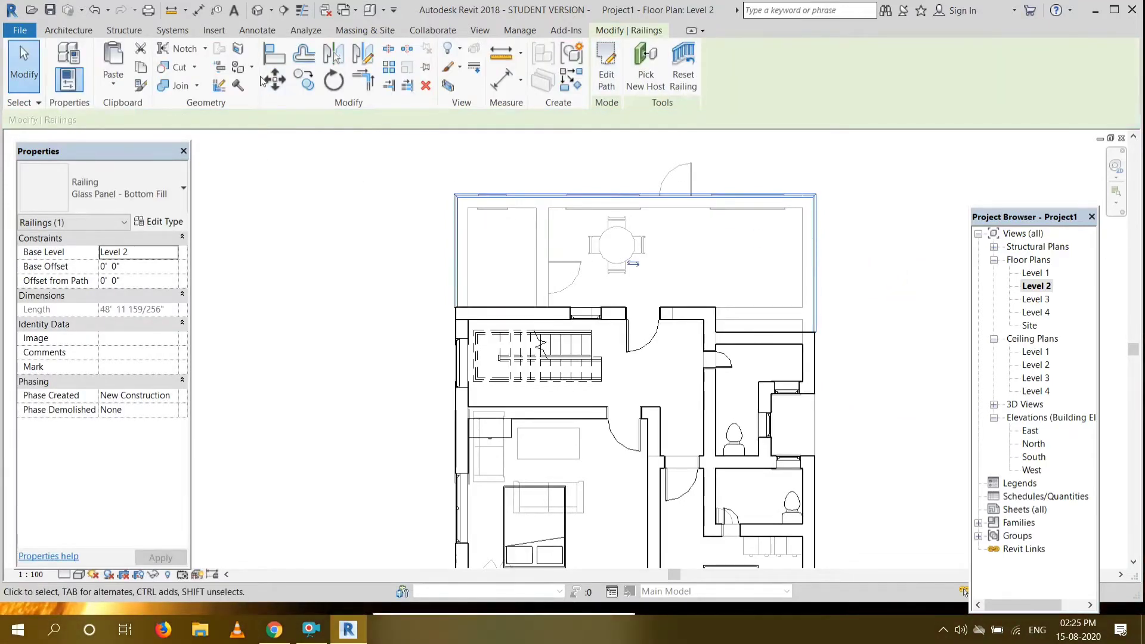
Inspect the terrace railing and the upper-floor windows from several sides in the 3D view.
click(268, 11)
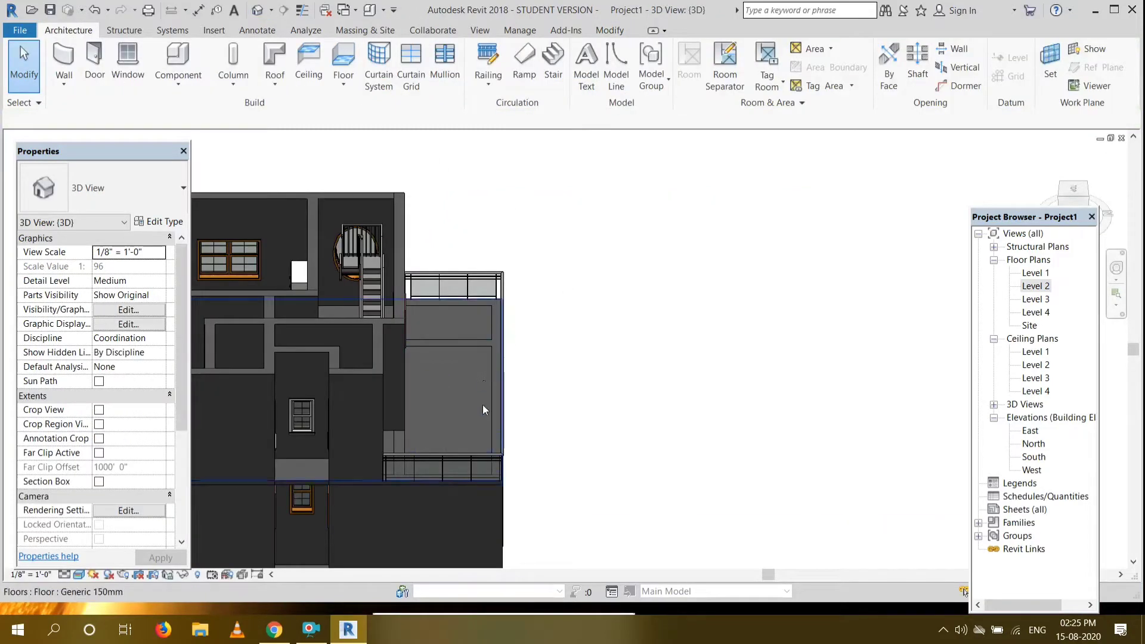
click(1083, 201)
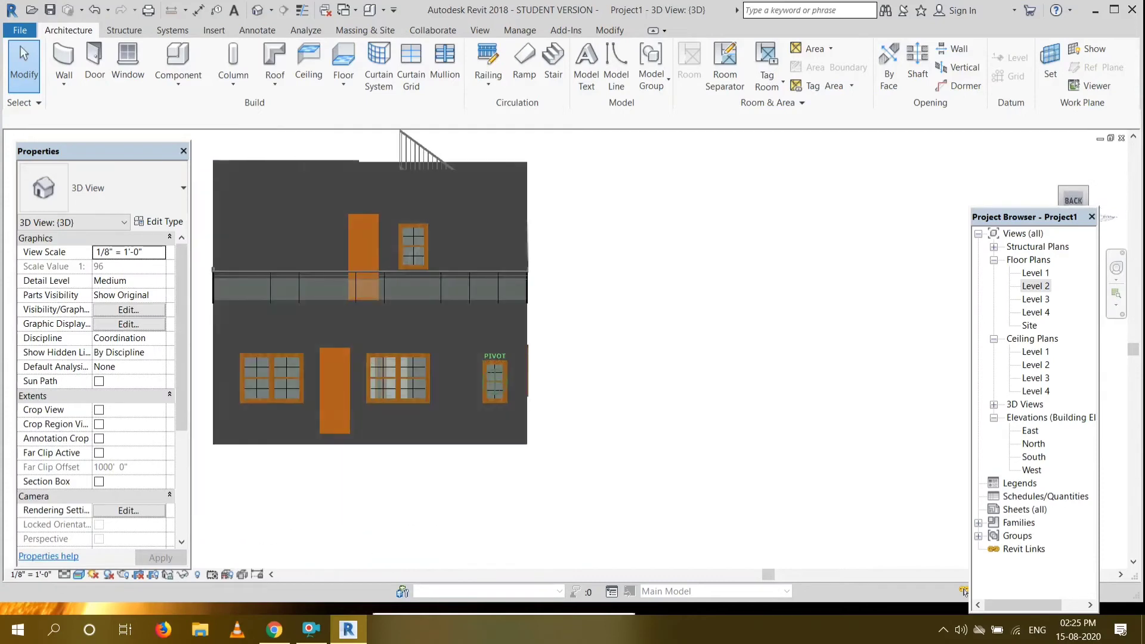
mouse_move(1079, 202)
mouse_down()
mouse_move(1079, 216)
mouse_move(1085, 205)
mouse_move(1138, 223)
mouse_up()
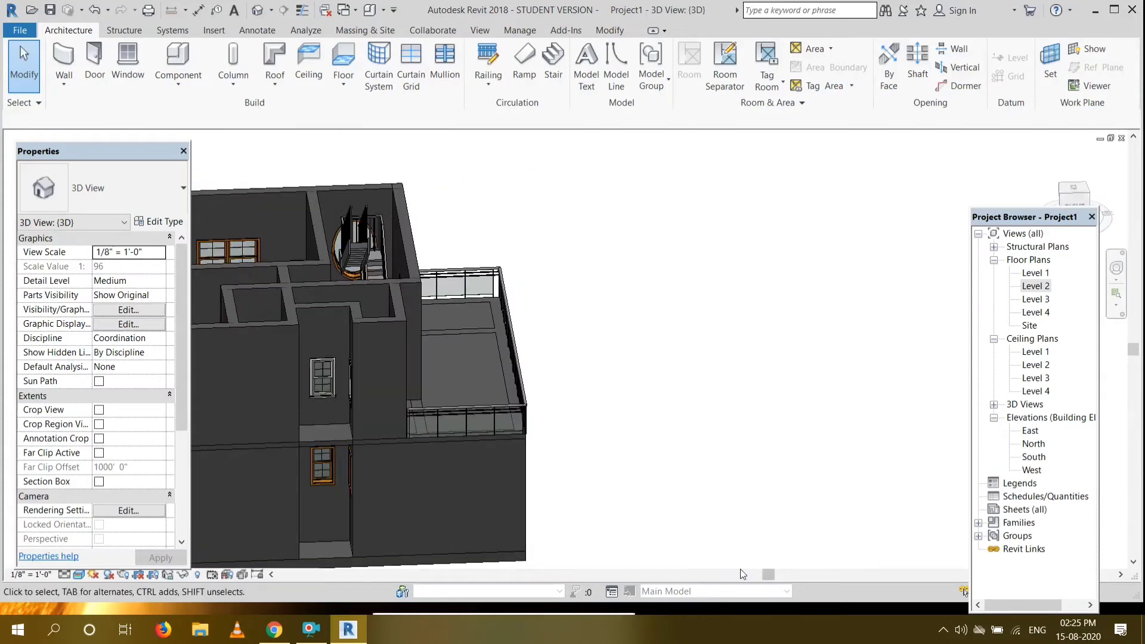
drag(767, 575, 706, 574)
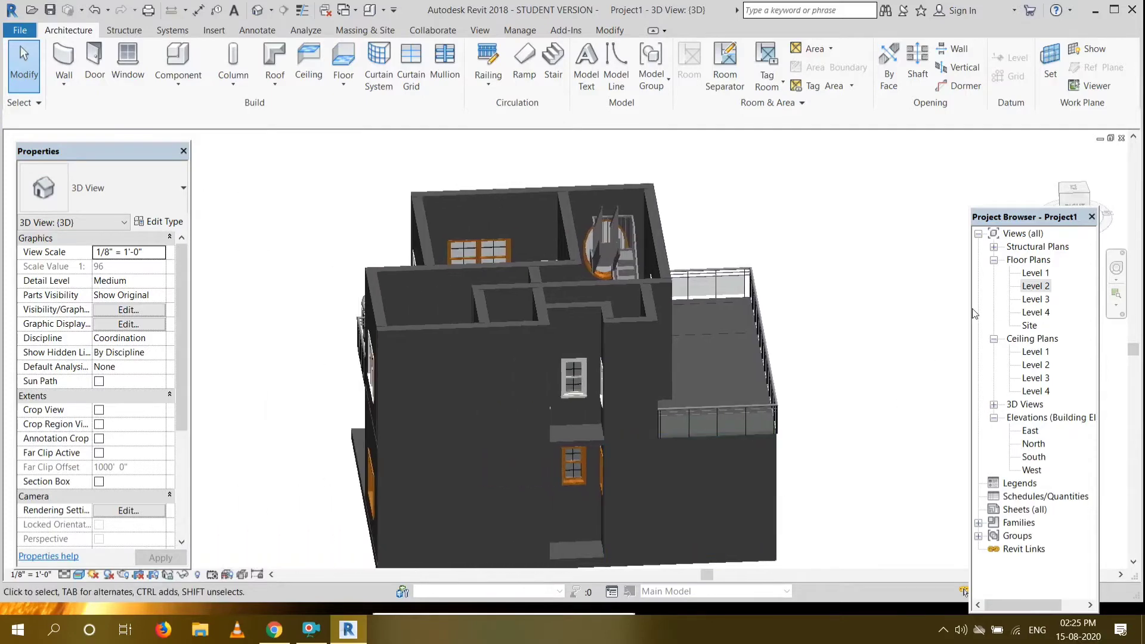
mouse_move(1066, 199)
mouse_down()
mouse_move(1076, 213)
mouse_move(1084, 196)
mouse_up()
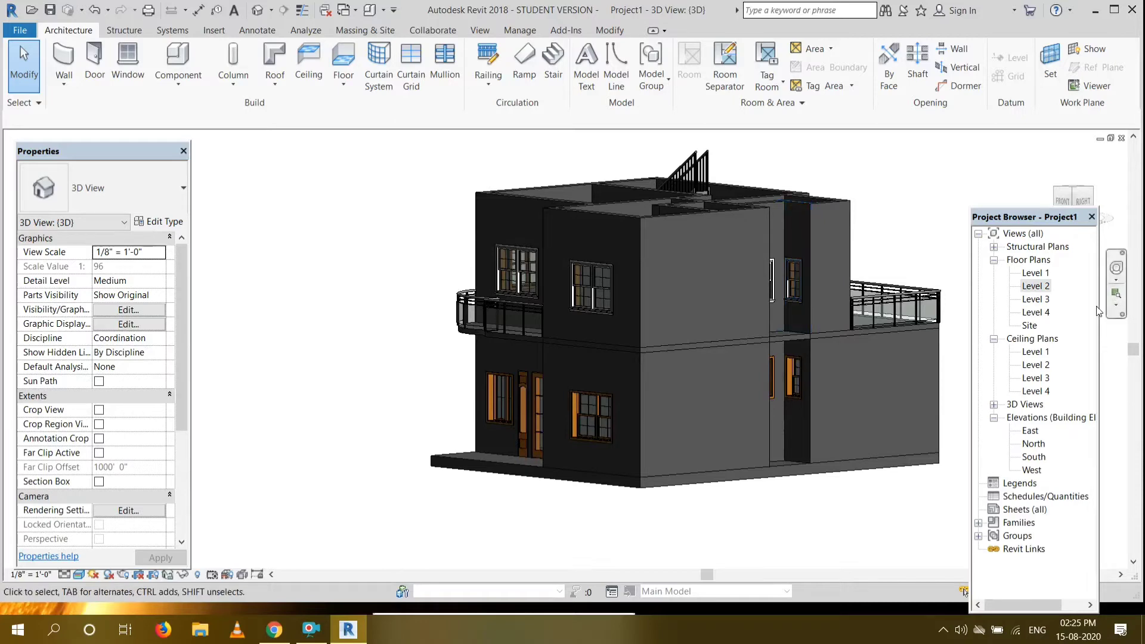
drag(1073, 198, 1038, 210)
On the Level 2 plan, flip the facing of the three 600 x 1100mm bathroom windows, the oval stair window and the bedroom's side window.
click(599, 322)
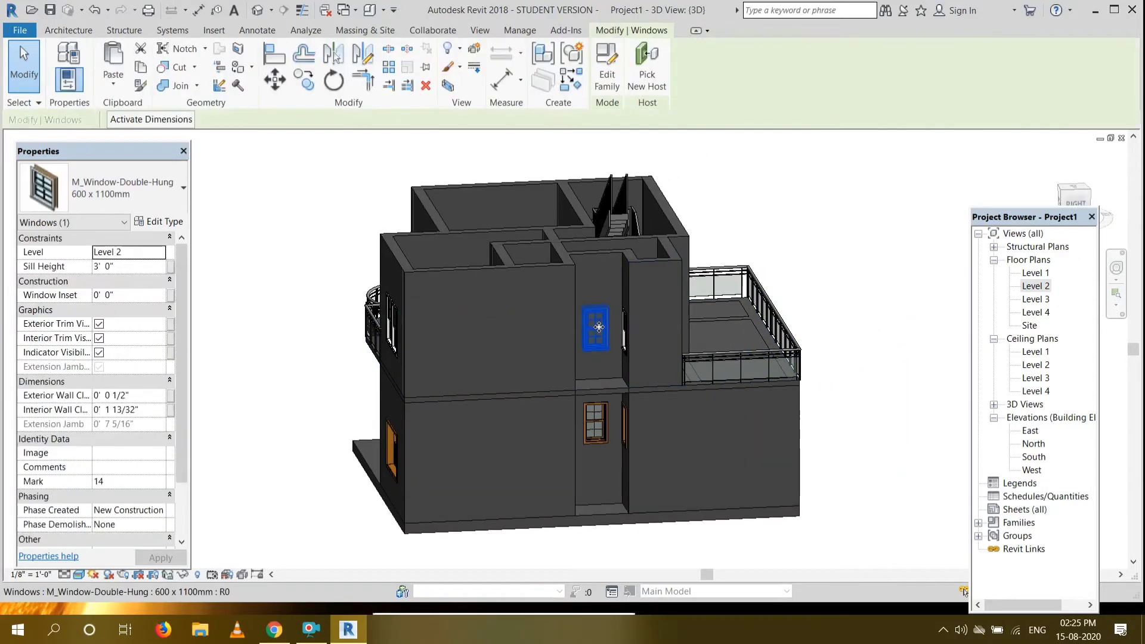
double_click(1037, 286)
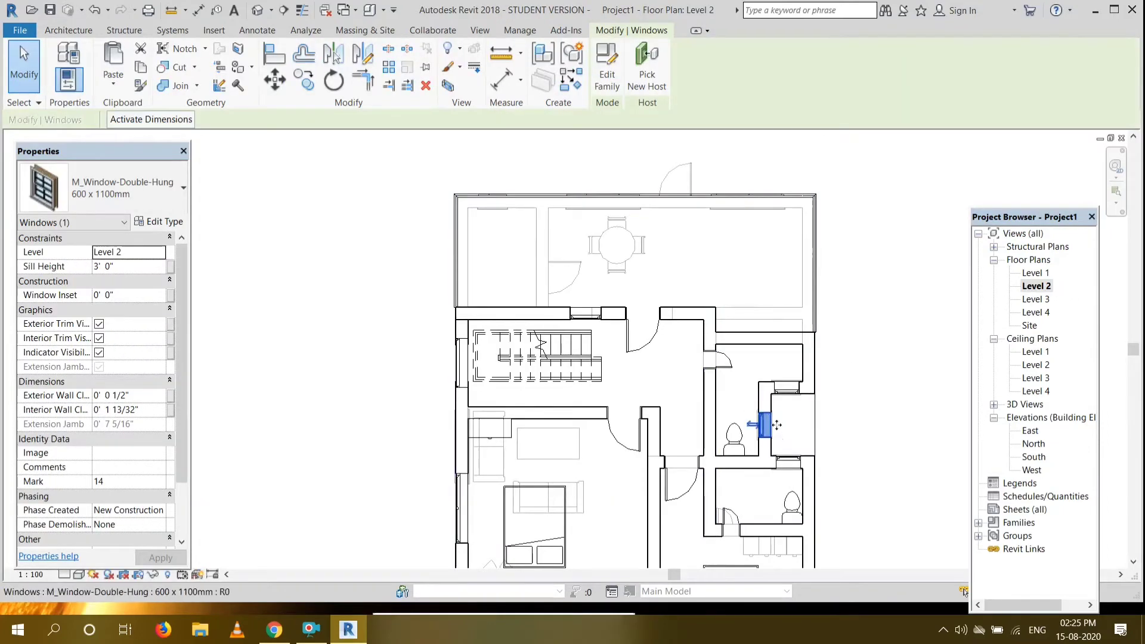
click(787, 460)
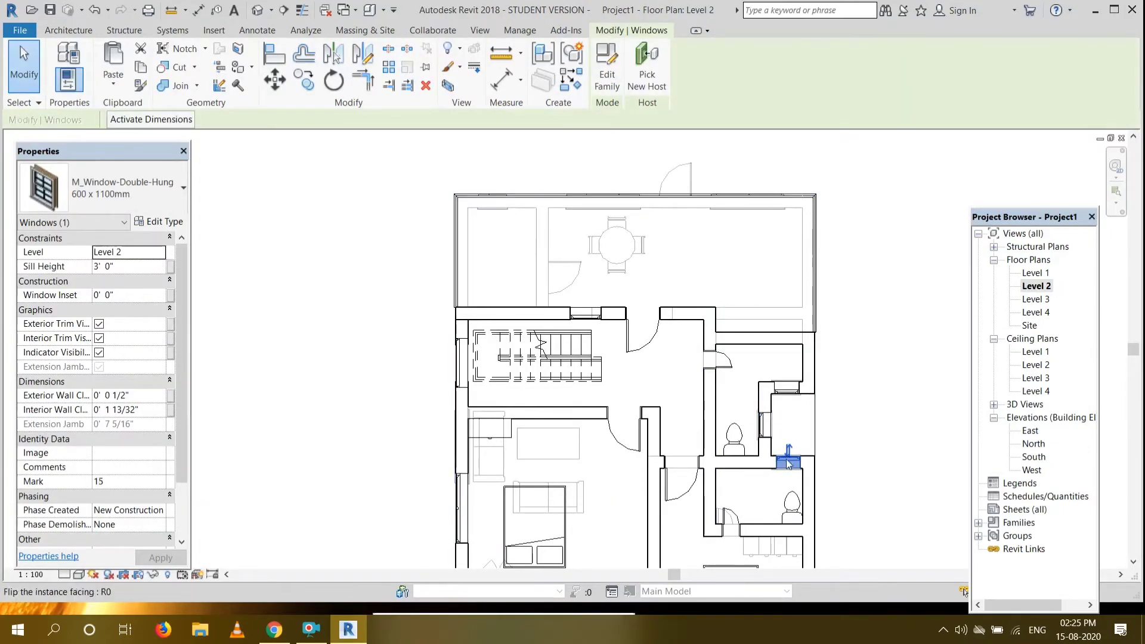
click(787, 388)
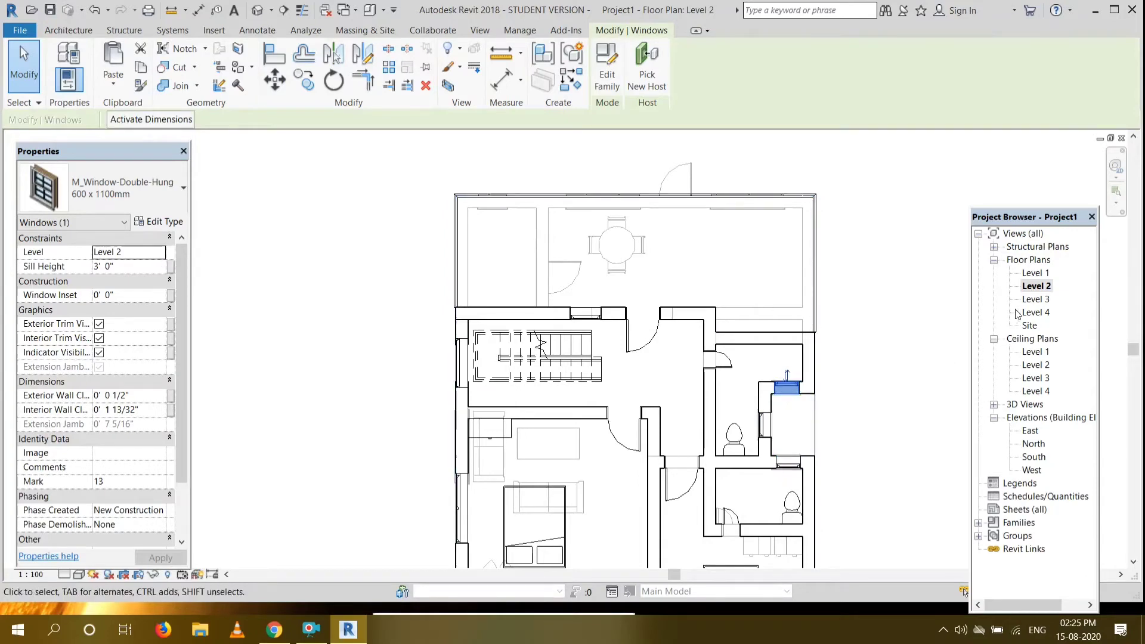
click(460, 368)
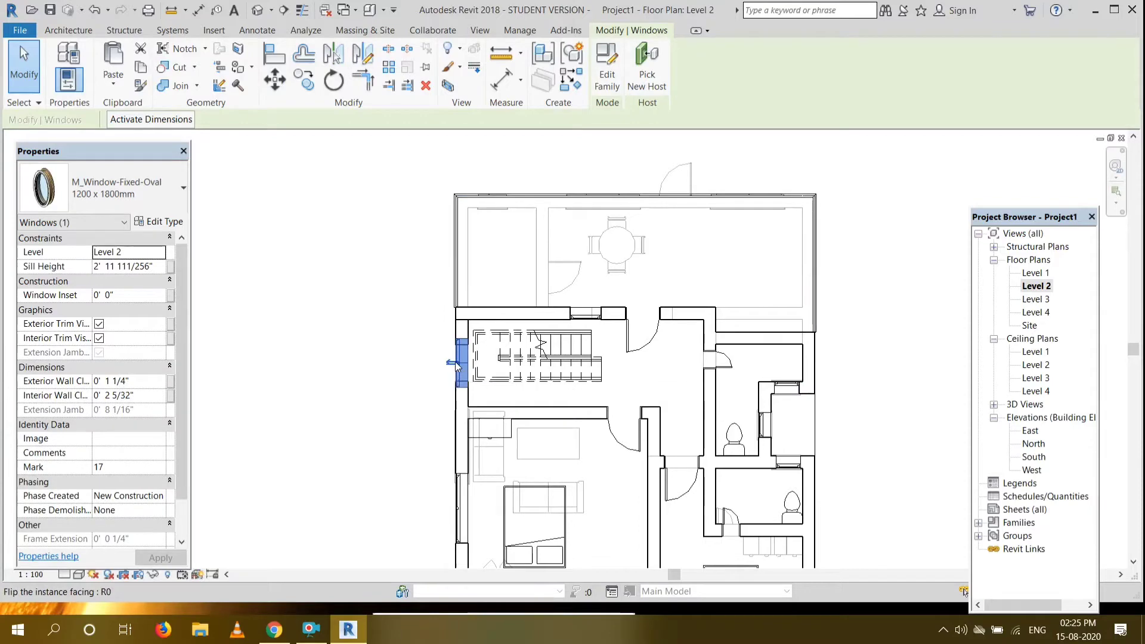
click(463, 517)
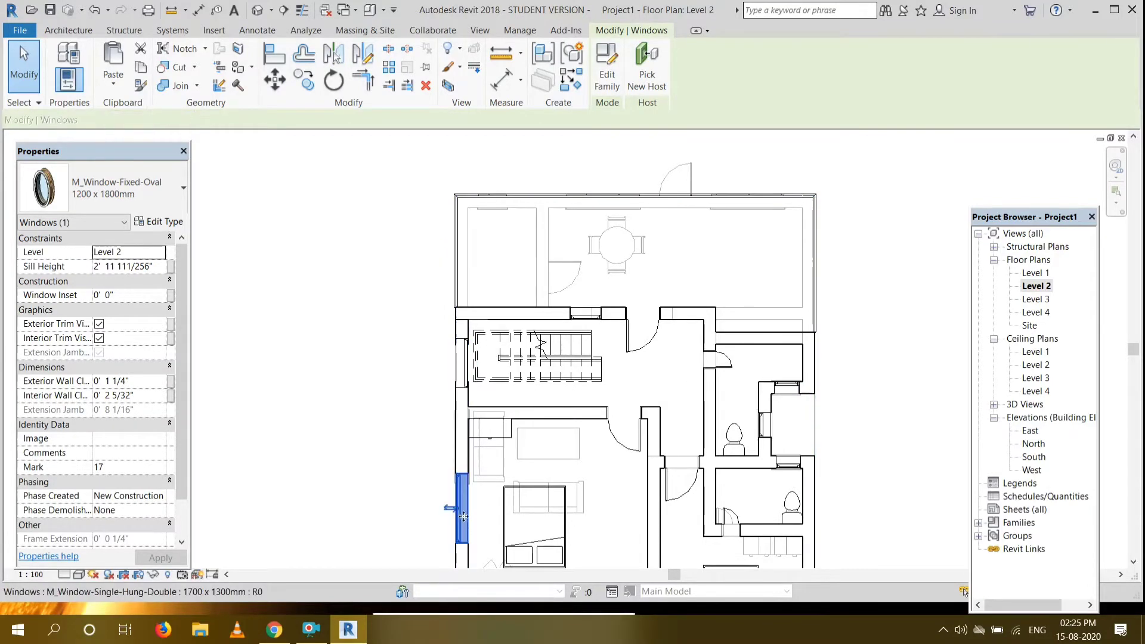
Flip the facing of the two front bedroom windows and the 750 x 1200mm window between the stairs and the terrace.
scroll(831, 465, down, 1)
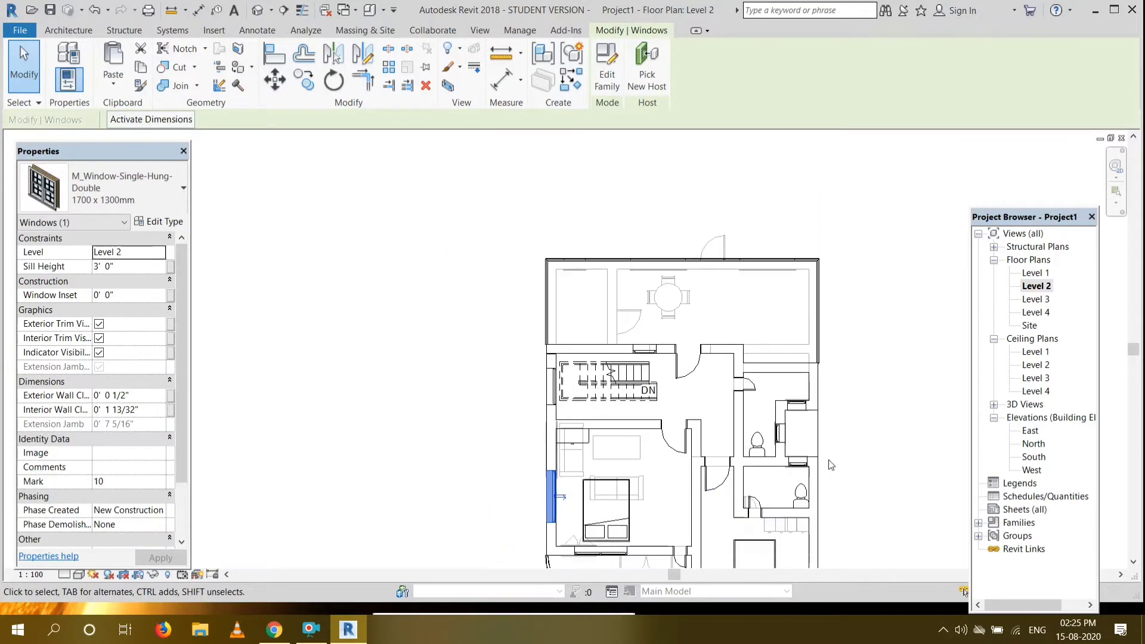
drag(1135, 350, 1135, 376)
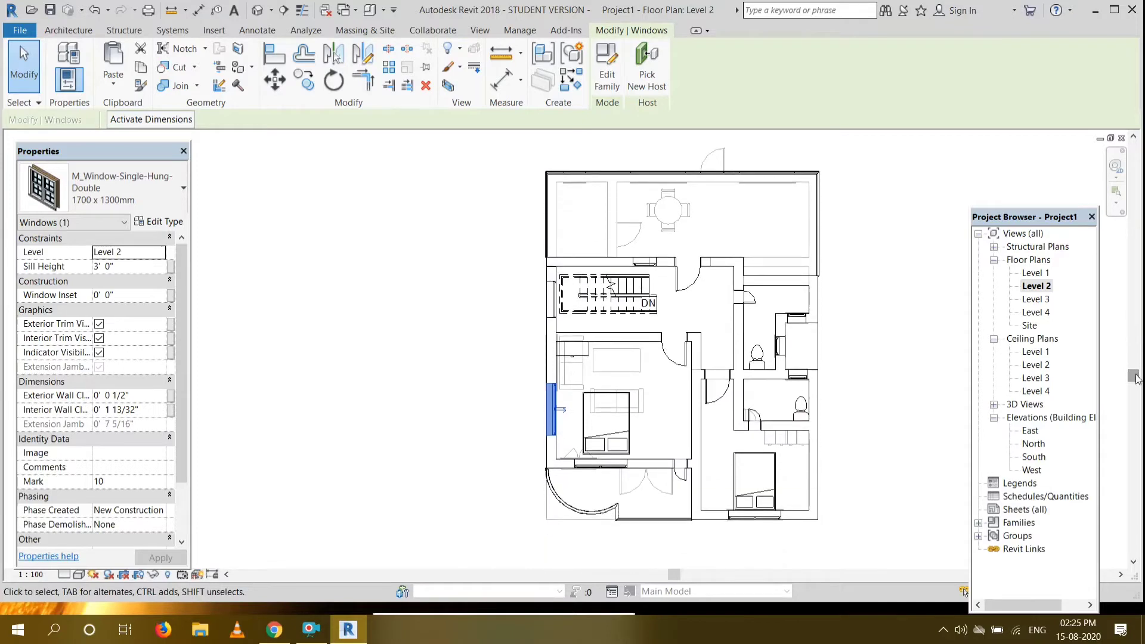
click(600, 468)
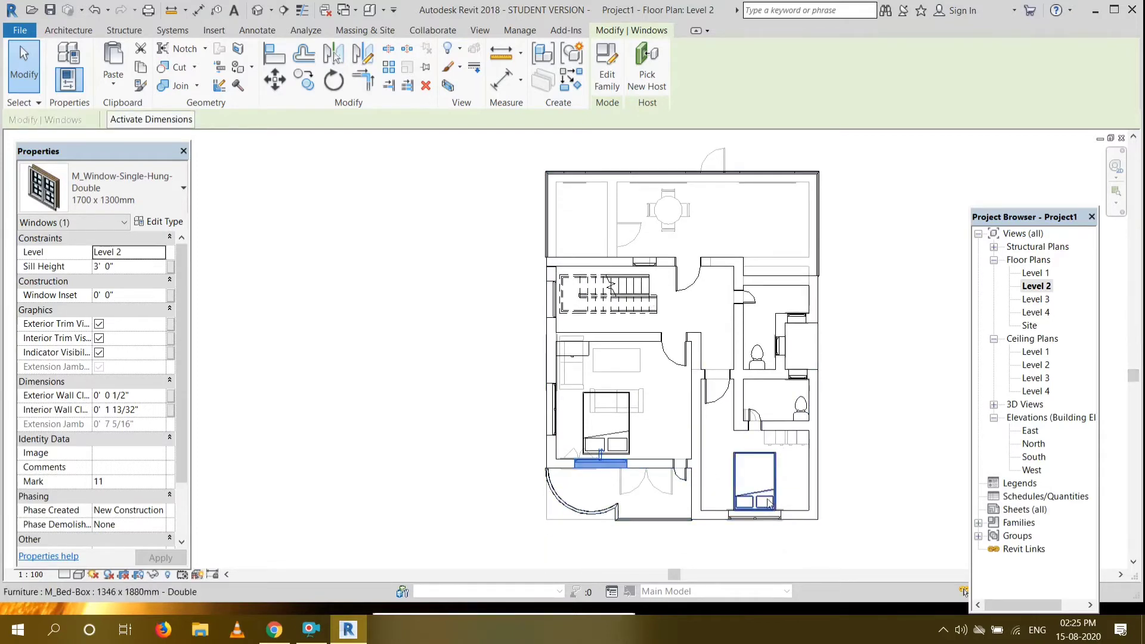
click(755, 517)
click(754, 527)
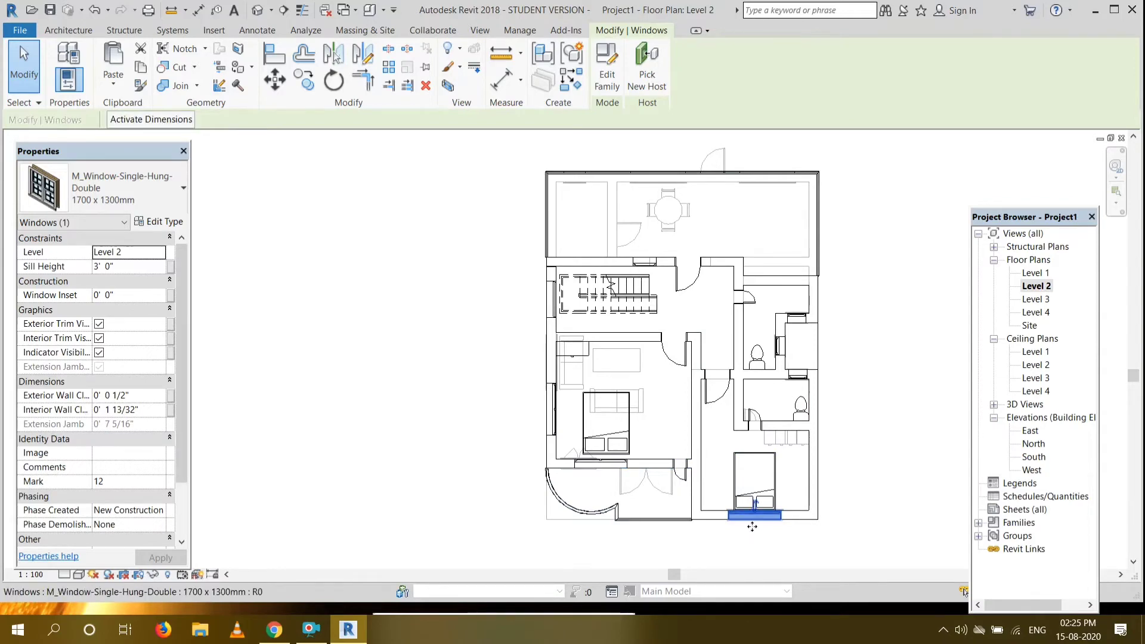
click(648, 262)
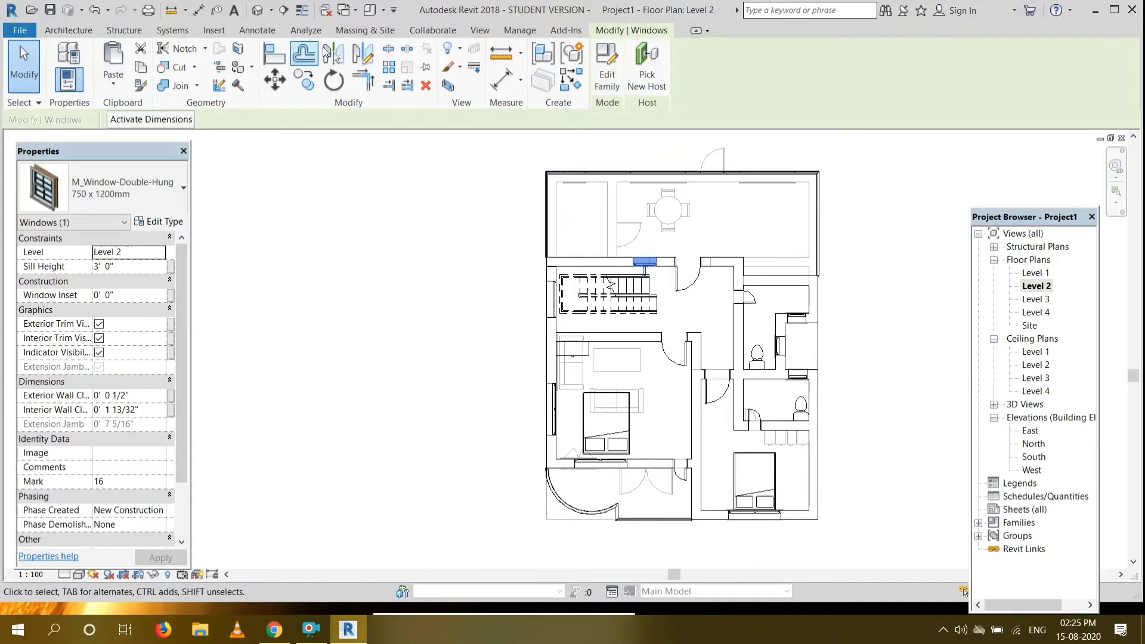
Examine the flipped windows and both glass railings around all sides of the house in the 3D view.
click(258, 11)
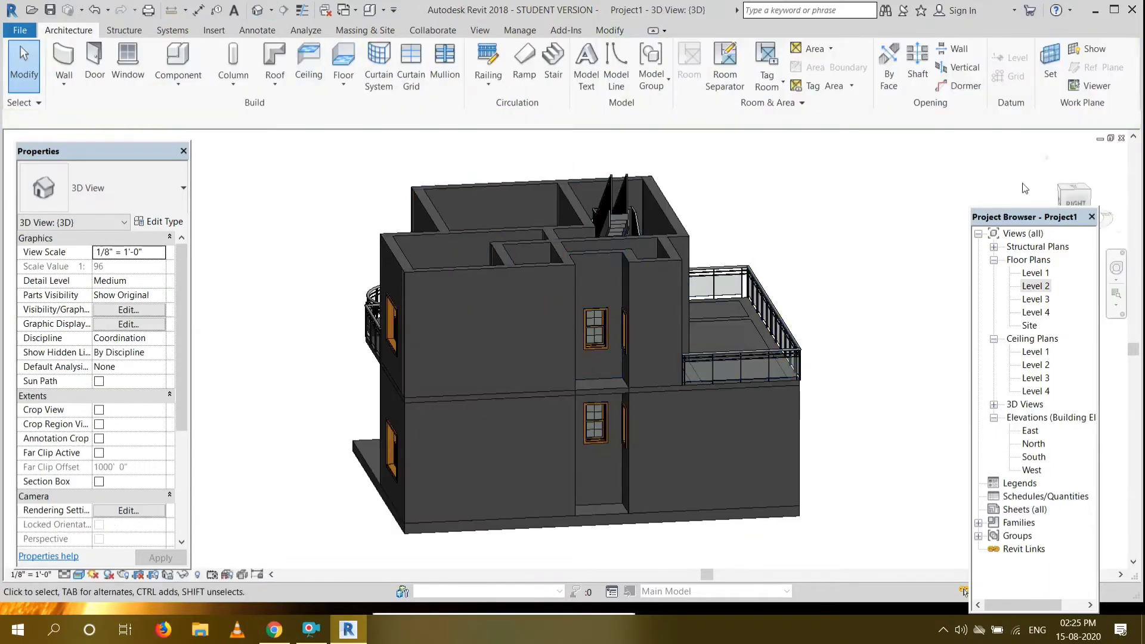
mouse_move(1075, 198)
mouse_down()
mouse_move(1116, 199)
mouse_move(16, 206)
mouse_up()
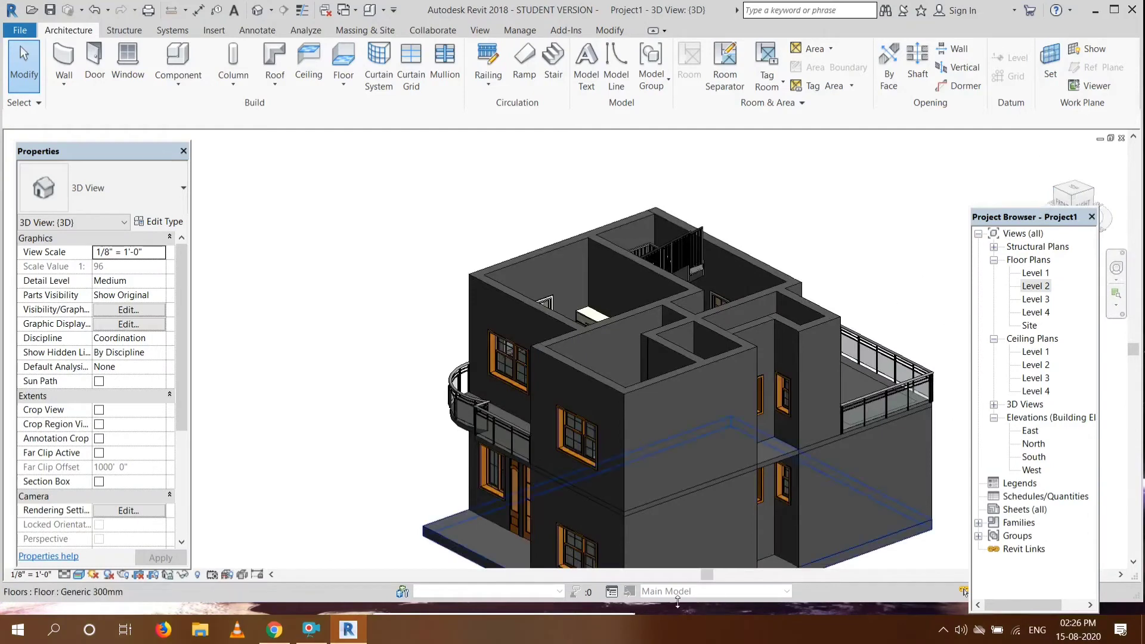
drag(705, 575, 734, 574)
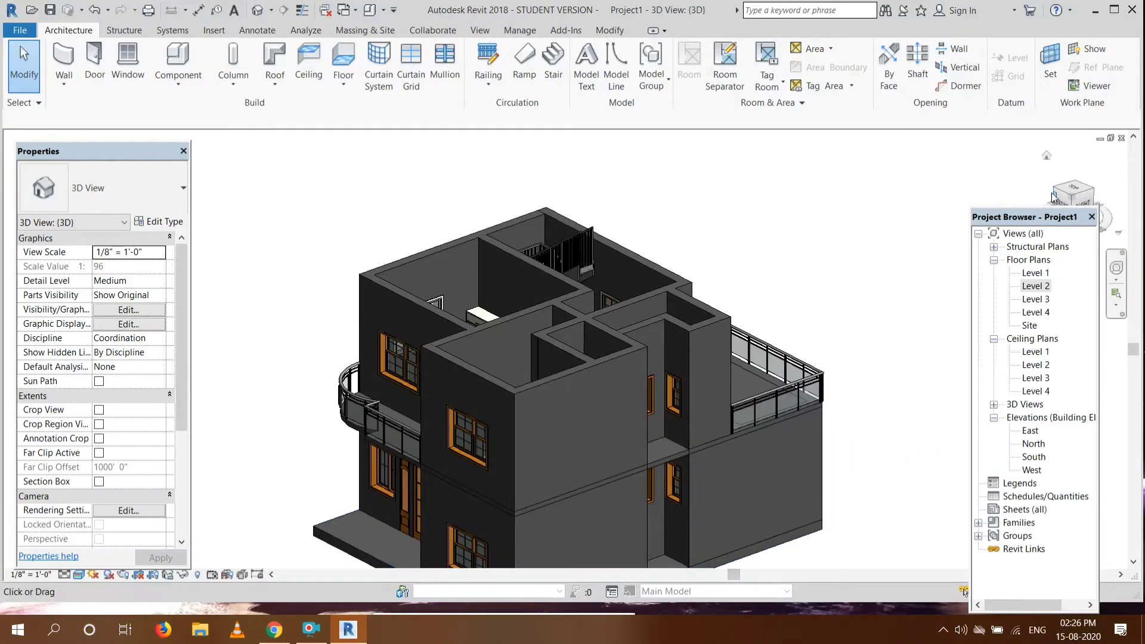
click(1072, 198)
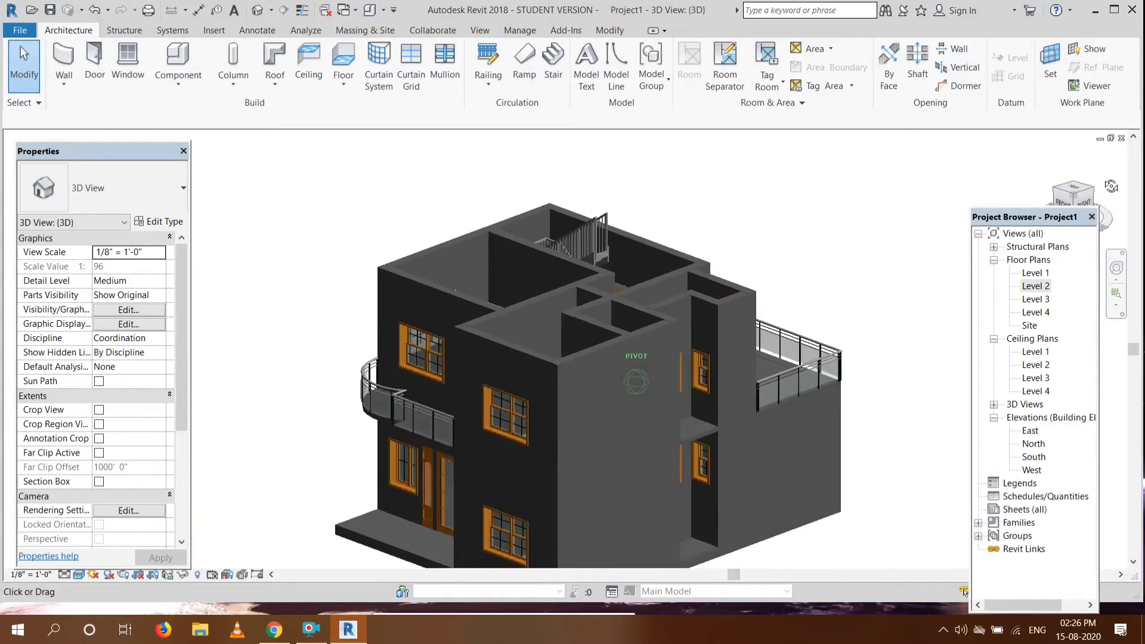
mouse_move(1103, 426)
shift+middle_down()
mouse_move(1034, 453)
mouse_move(967, 436)
shift+middle_up()
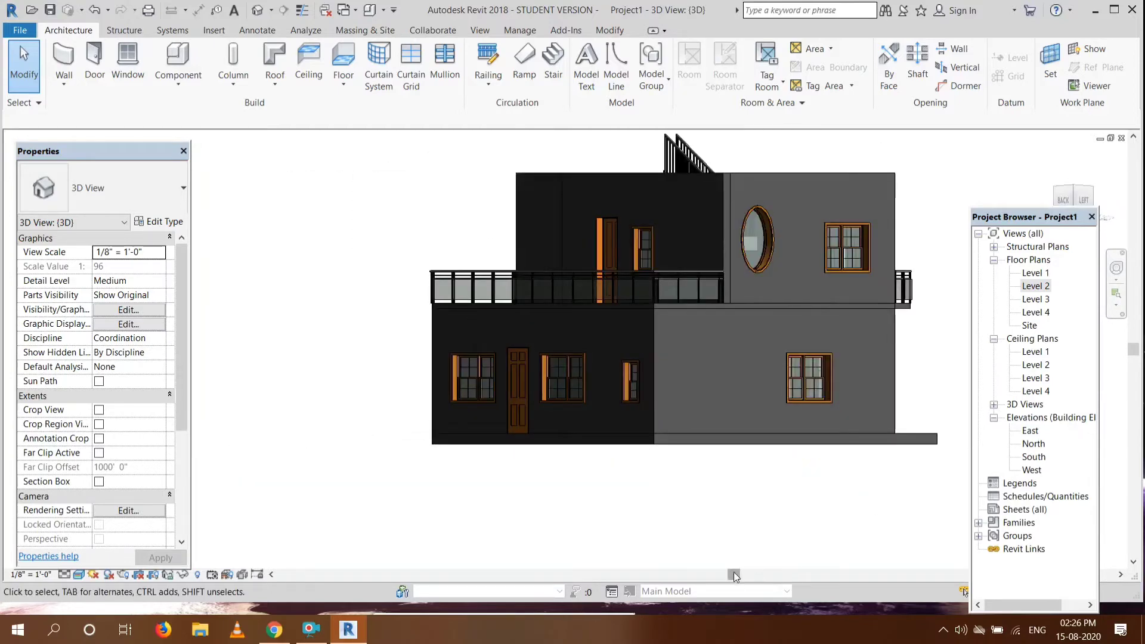
drag(734, 574, 767, 574)
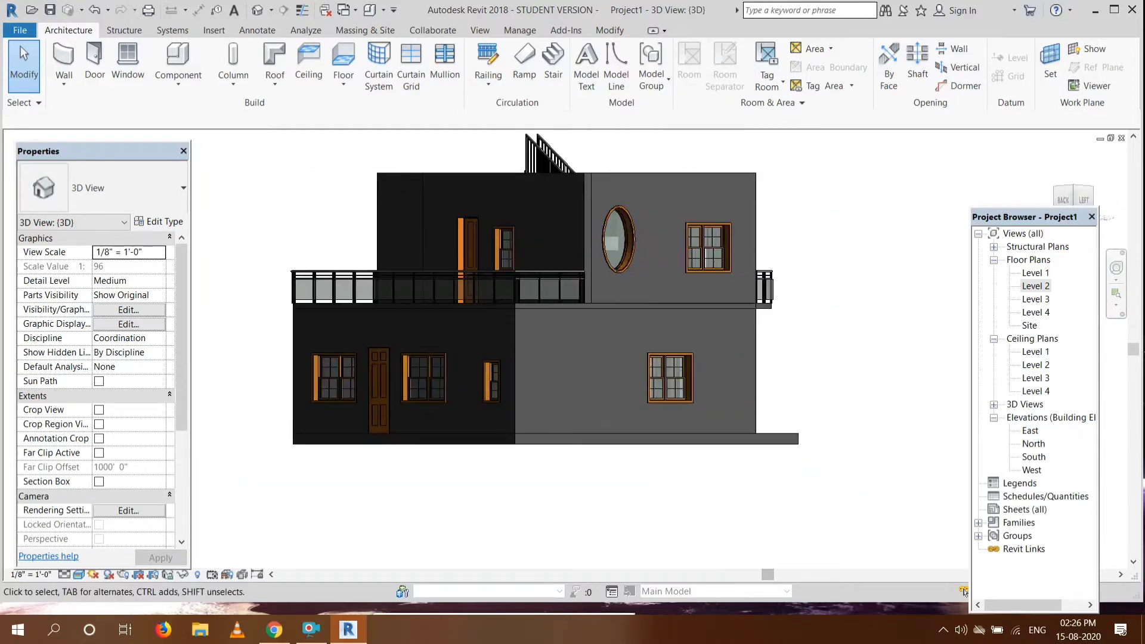
click(1084, 195)
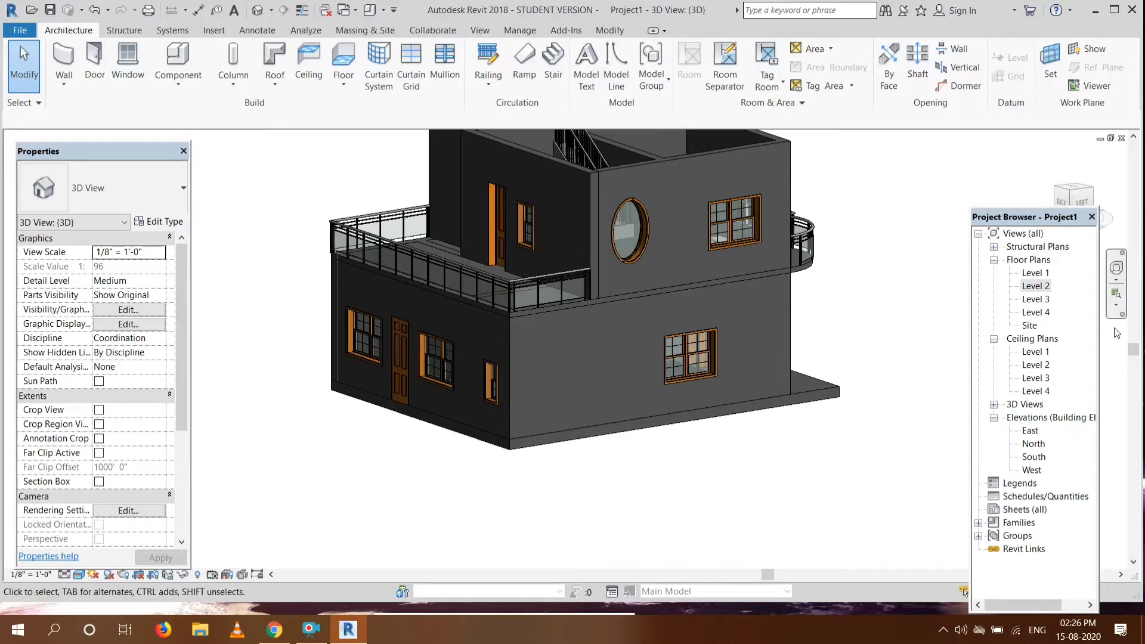
drag(1137, 347, 1136, 322)
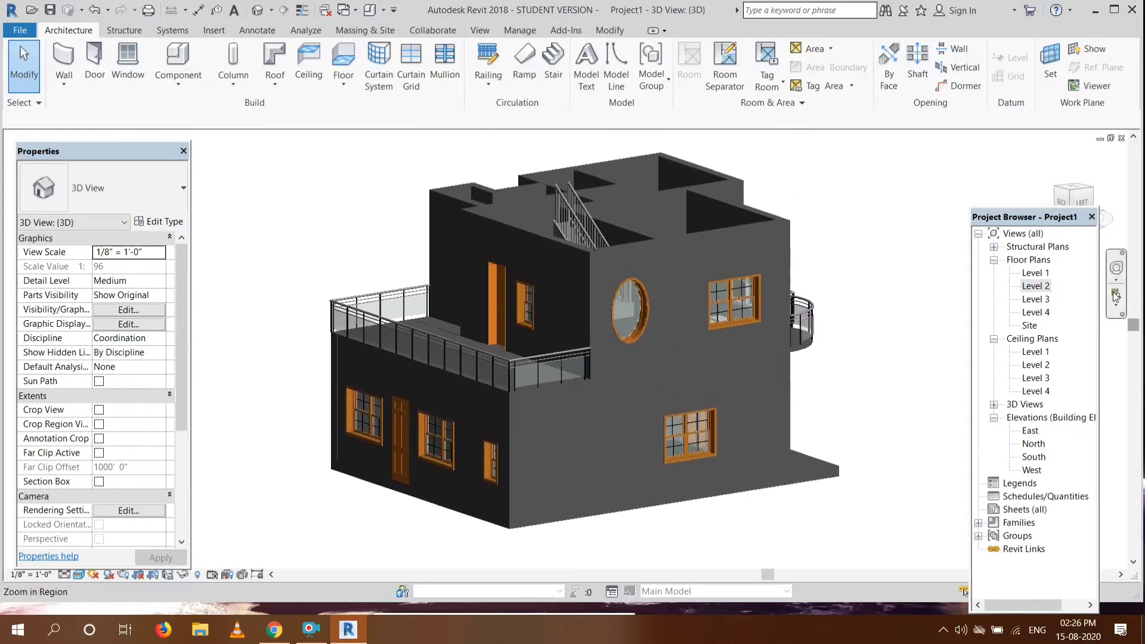
click(1082, 196)
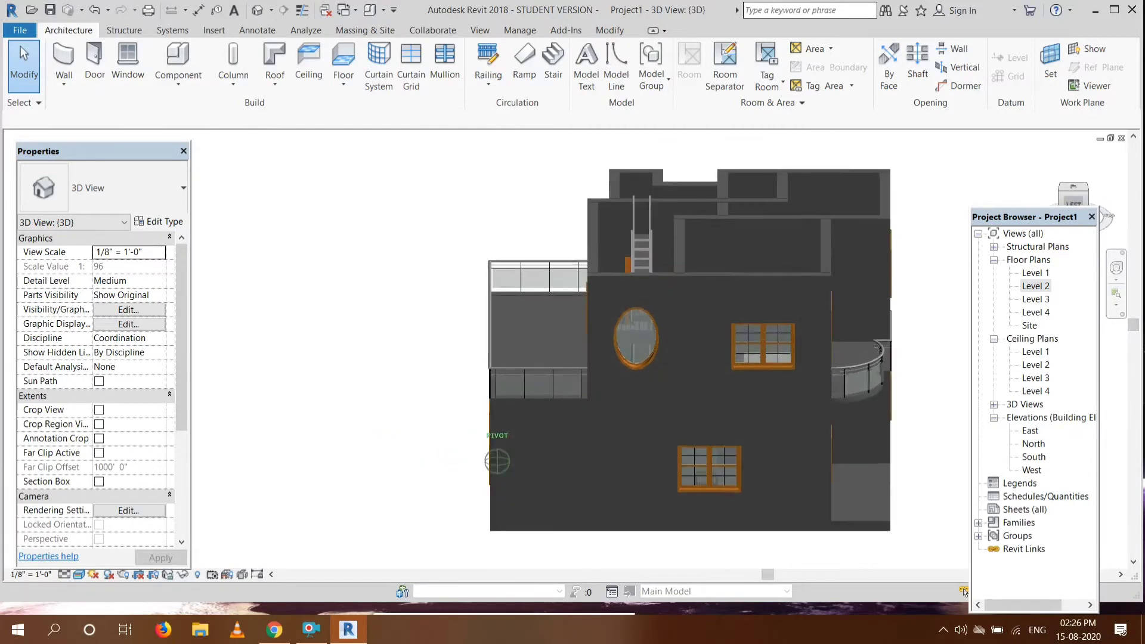
Change the Level 2 floor slab's type to Generic 300mm.
click(1082, 196)
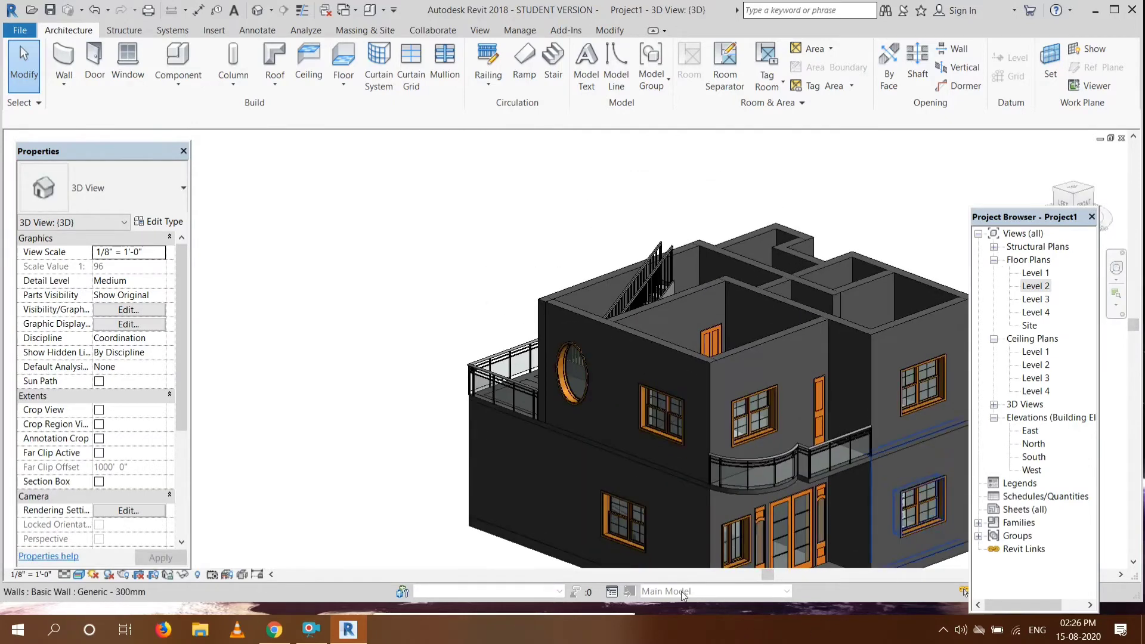
drag(765, 577, 781, 577)
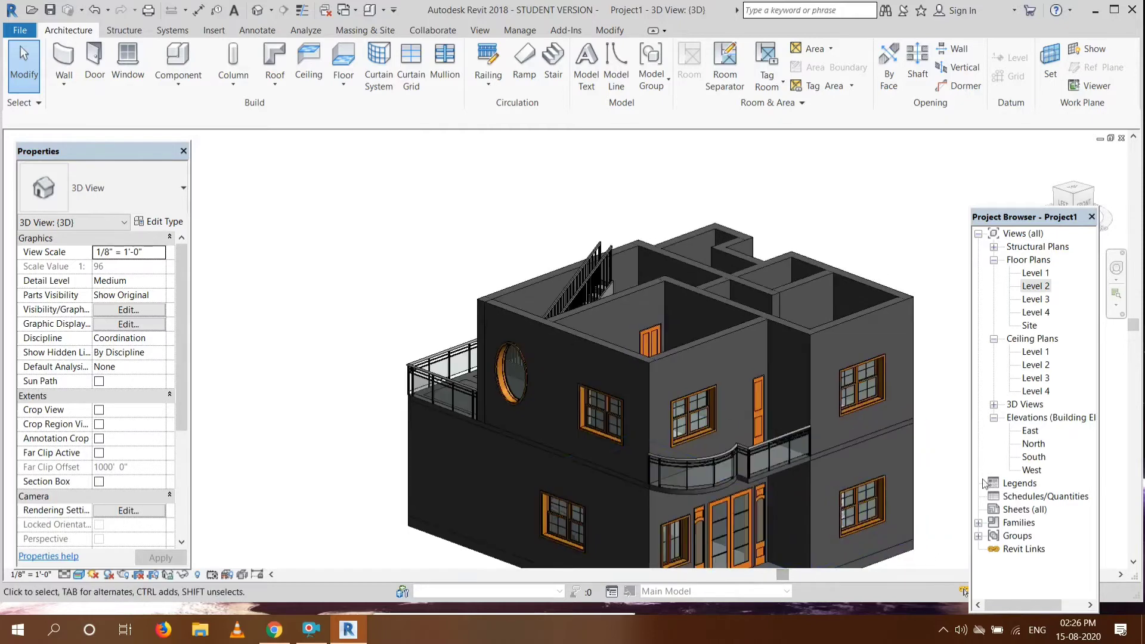
click(1082, 197)
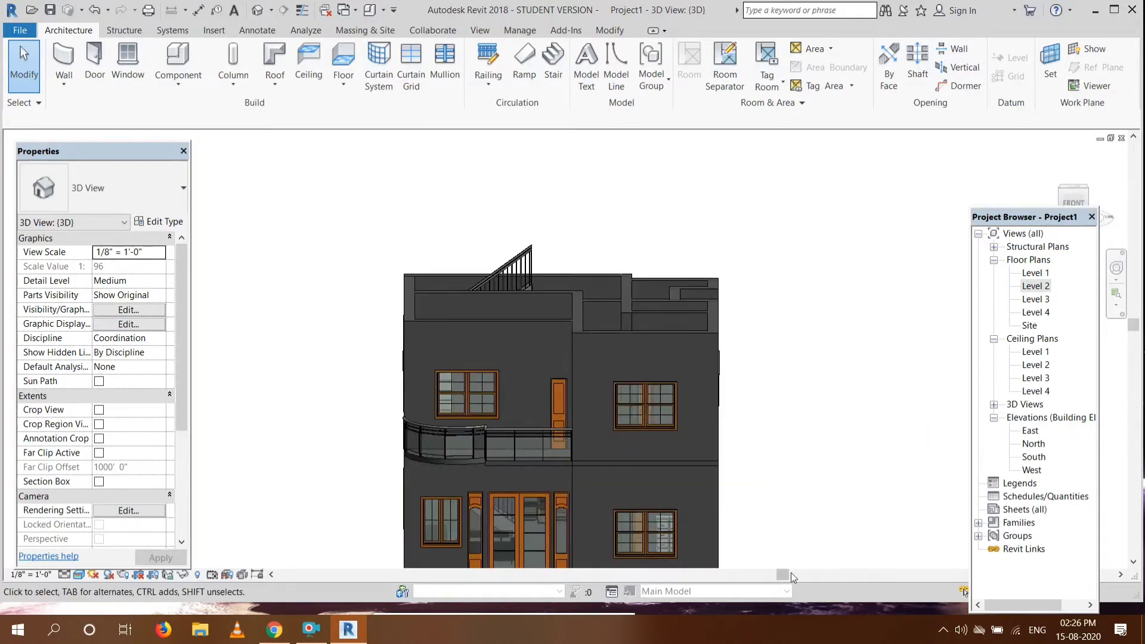
drag(784, 575, 757, 576)
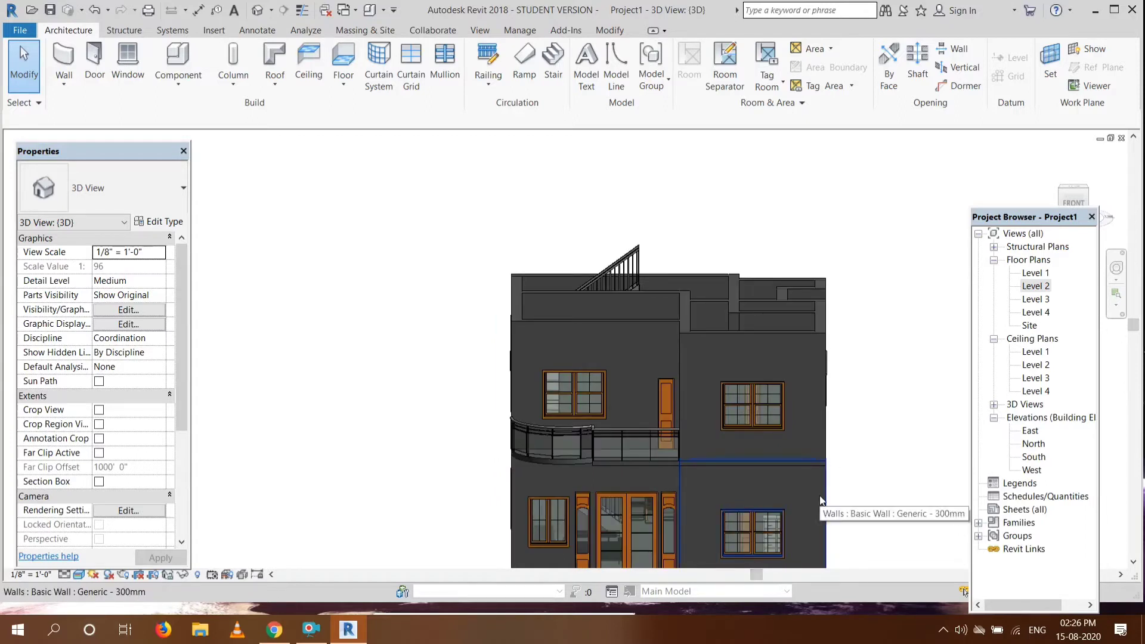
drag(1132, 325, 1133, 352)
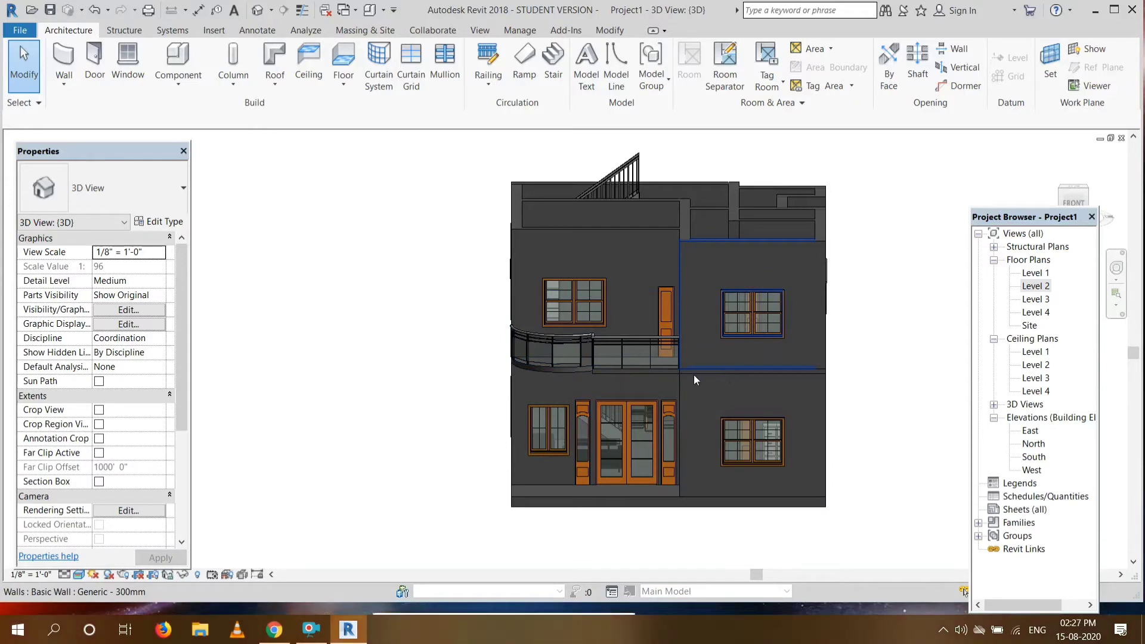
scroll(688, 370, up, 2)
click(623, 376)
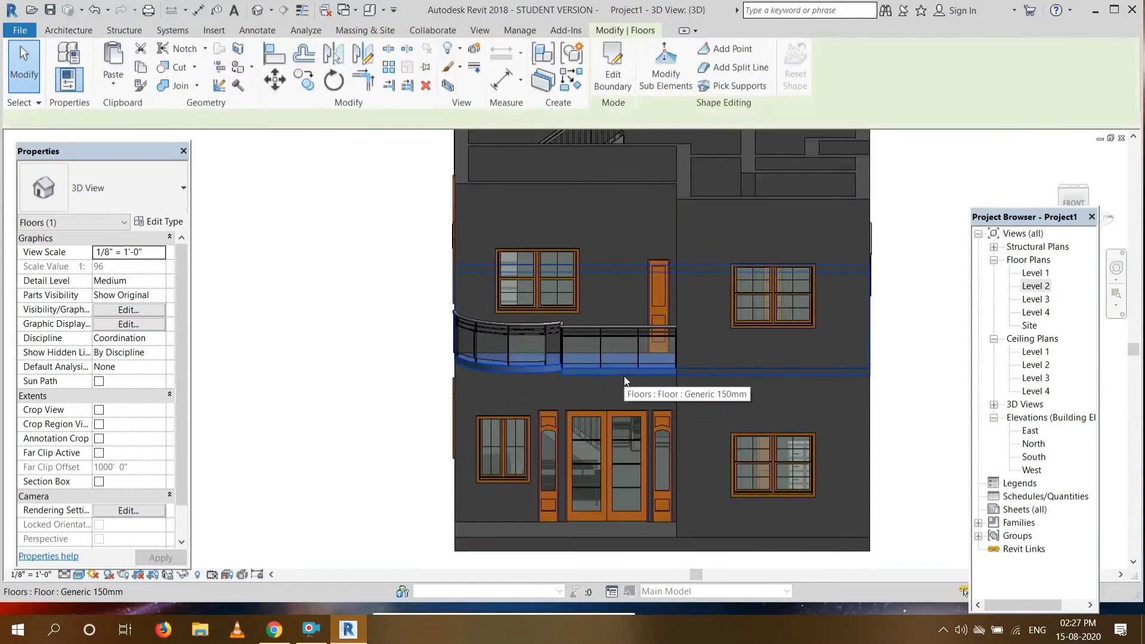
click(175, 207)
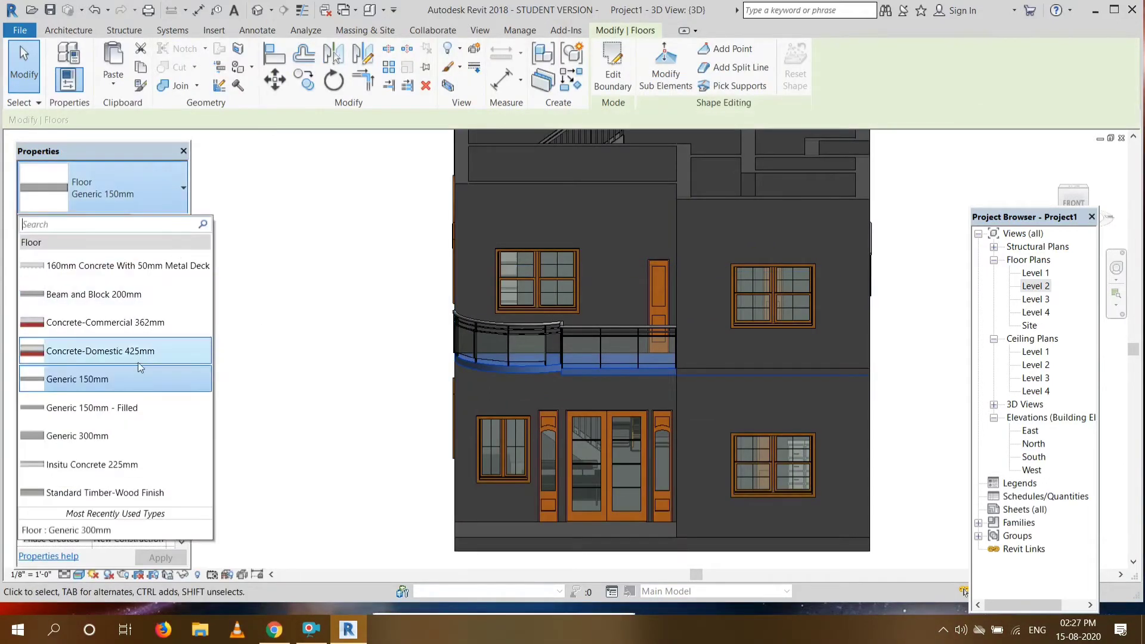
click(78, 433)
click(207, 342)
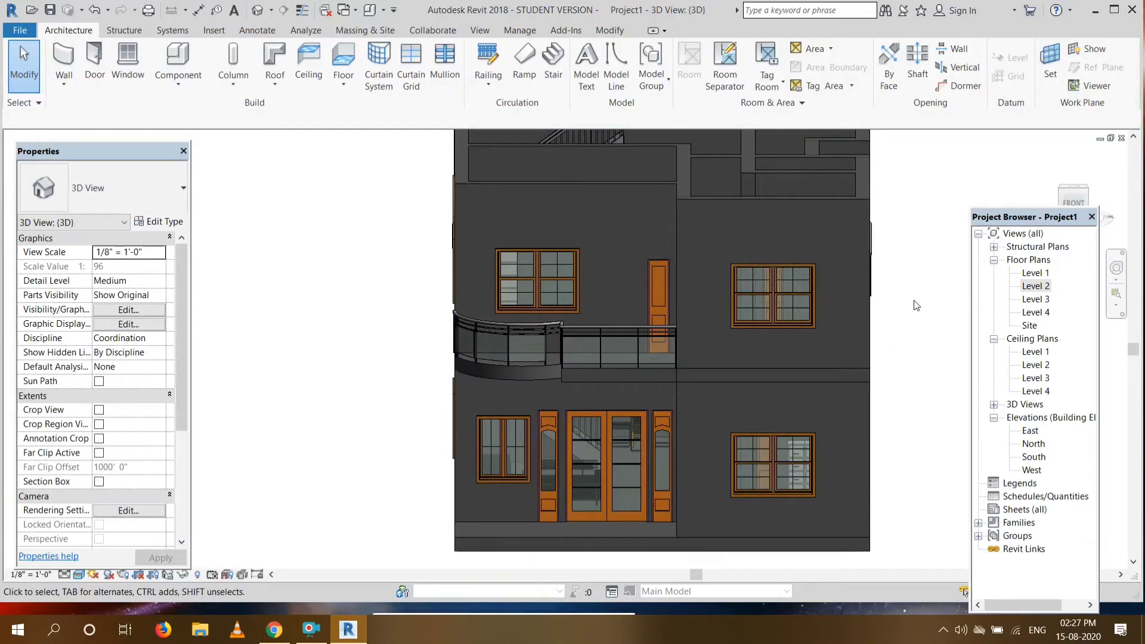
Copy the Level 2 floor slab and paste it aligned to Level 3.
click(780, 378)
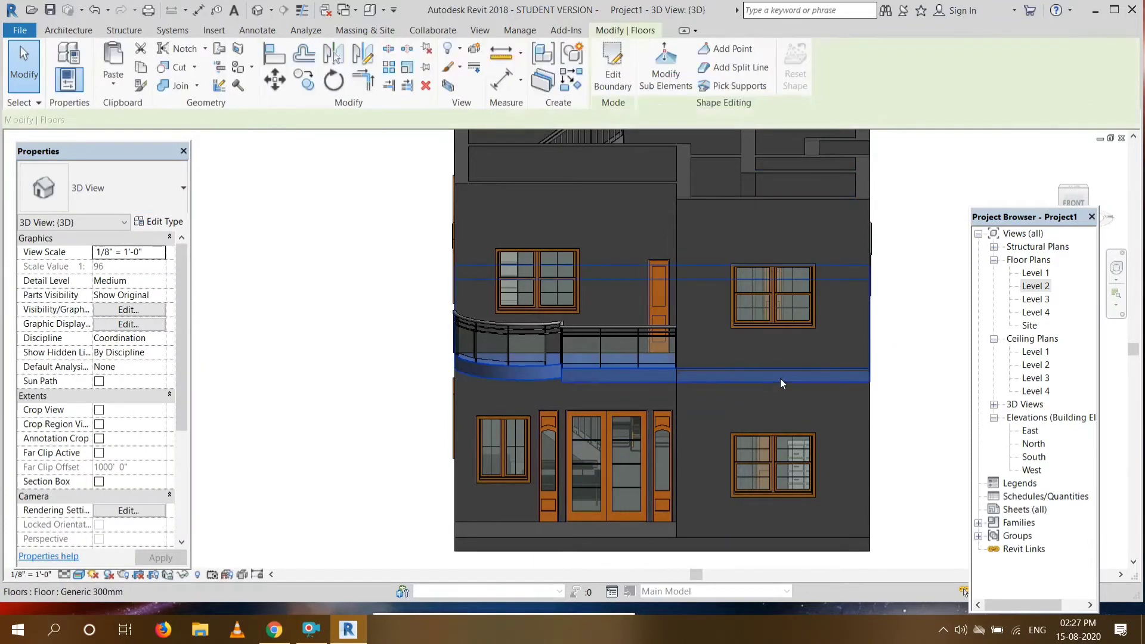
click(124, 91)
click(166, 145)
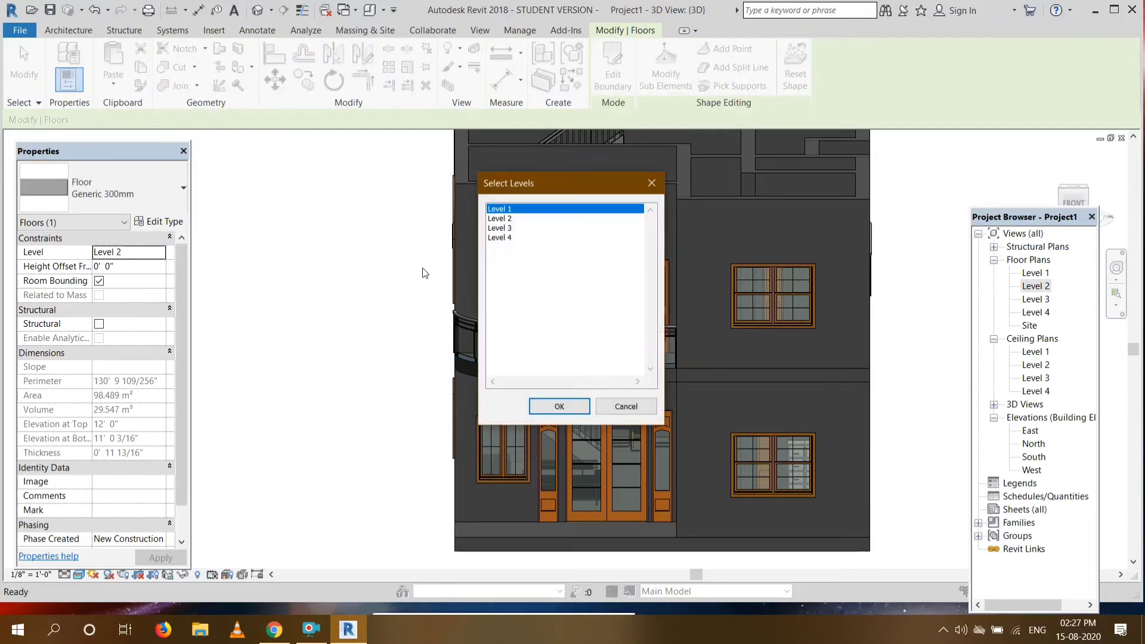
click(505, 229)
click(568, 406)
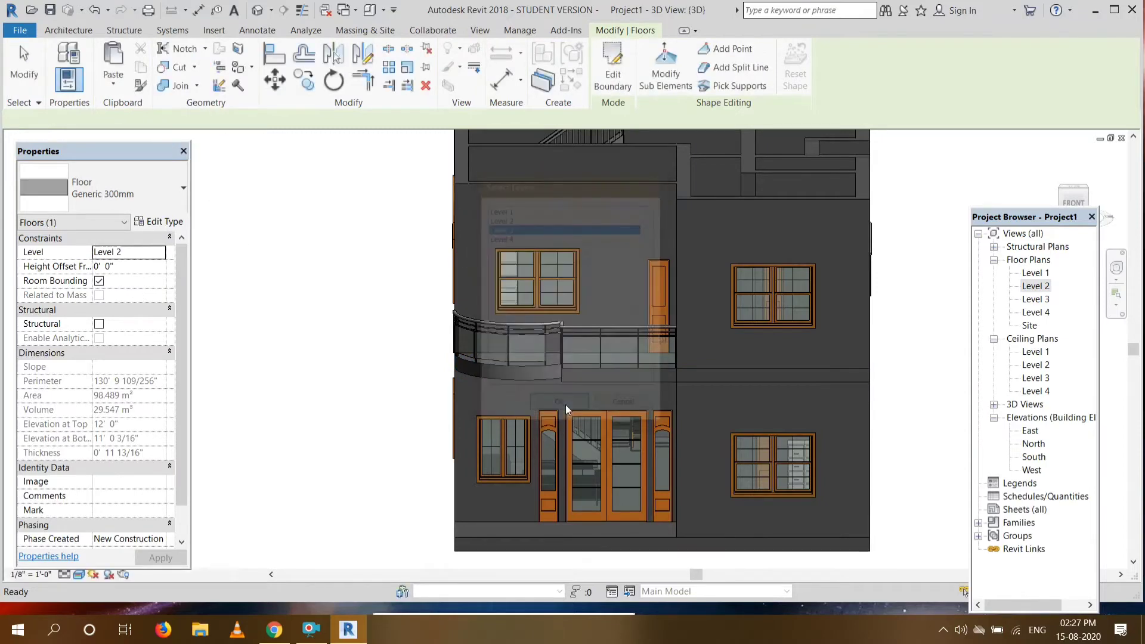
click(934, 312)
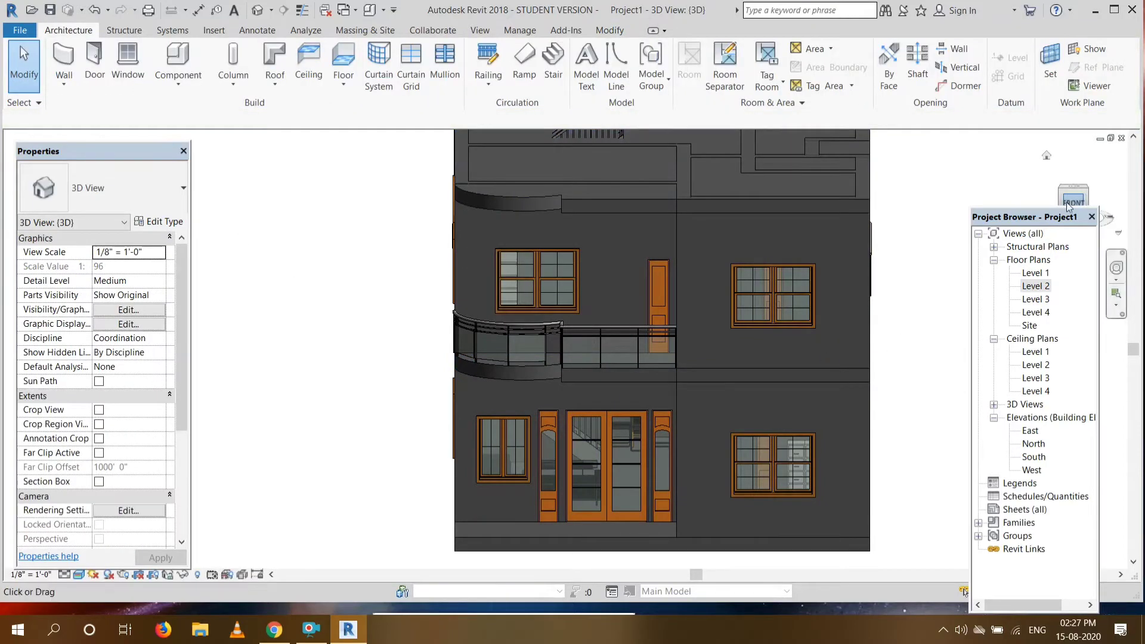
Examine the Level 3 slab and its overhang above the rear terrace from several sides in the 3D view.
mouse_move(1072, 198)
mouse_down()
mouse_move(1093, 202)
mouse_move(1113, 226)
mouse_move(1090, 234)
mouse_move(1049, 190)
mouse_move(1026, 233)
mouse_move(1003, 210)
mouse_move(1044, 197)
mouse_move(1048, 225)
mouse_move(997, 233)
mouse_up()
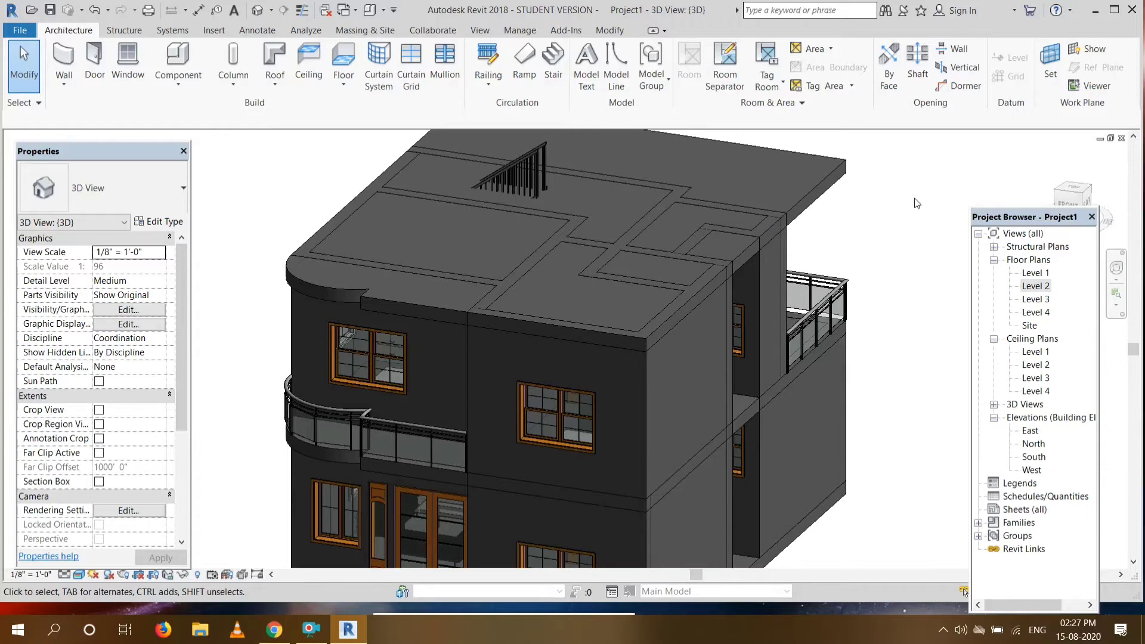
click(1065, 200)
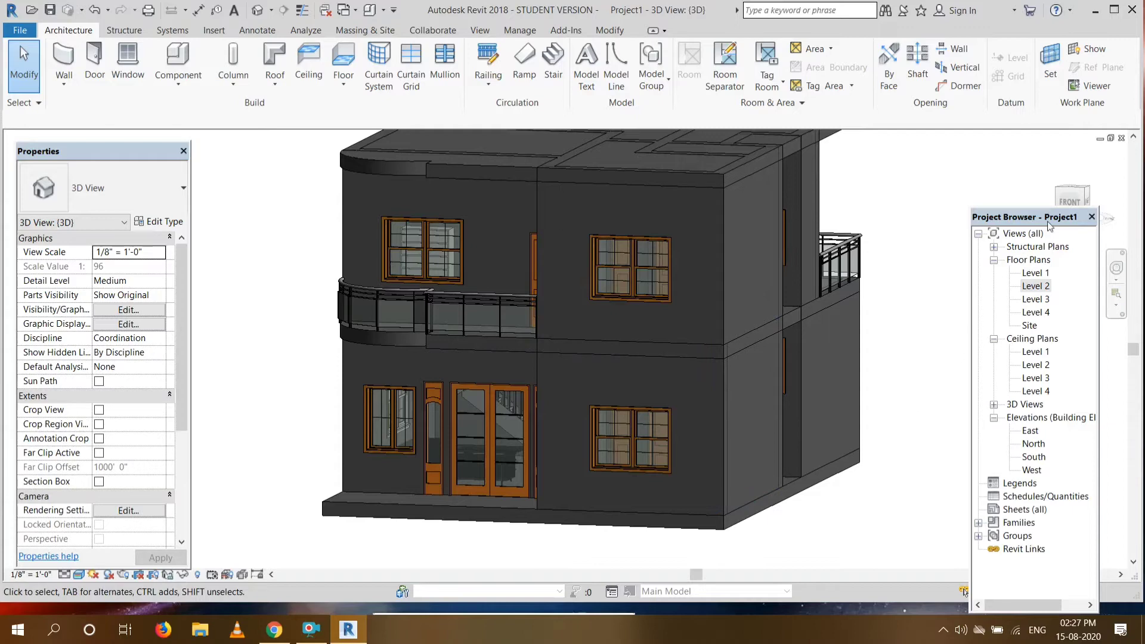
click(1051, 205)
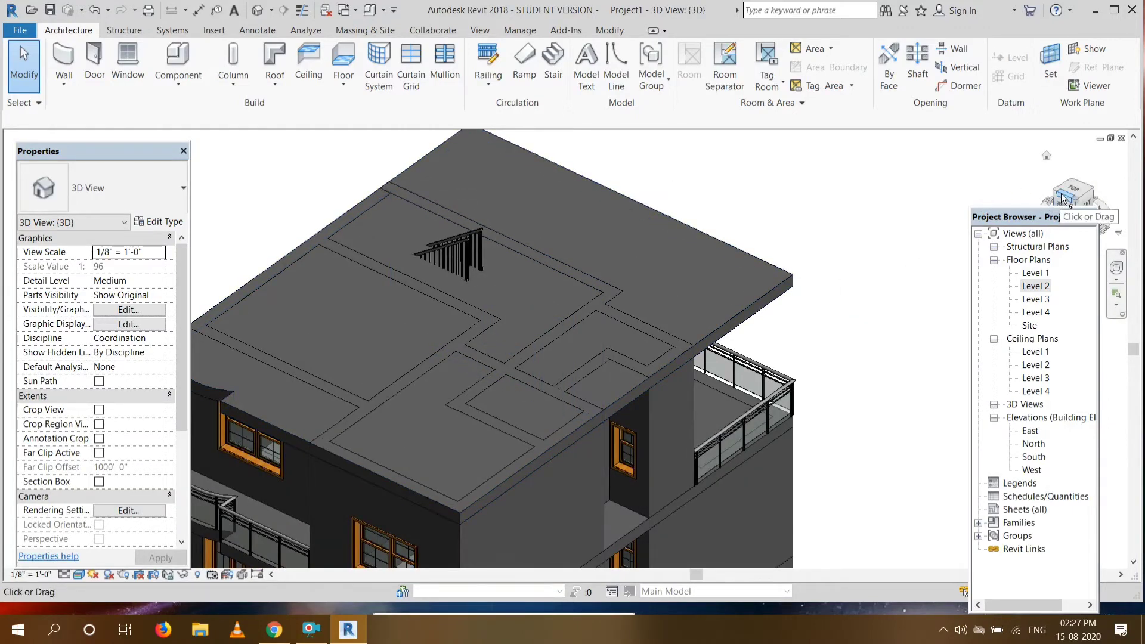
mouse_move(1061, 195)
mouse_down()
mouse_move(1054, 182)
mouse_move(1007, 193)
mouse_up()
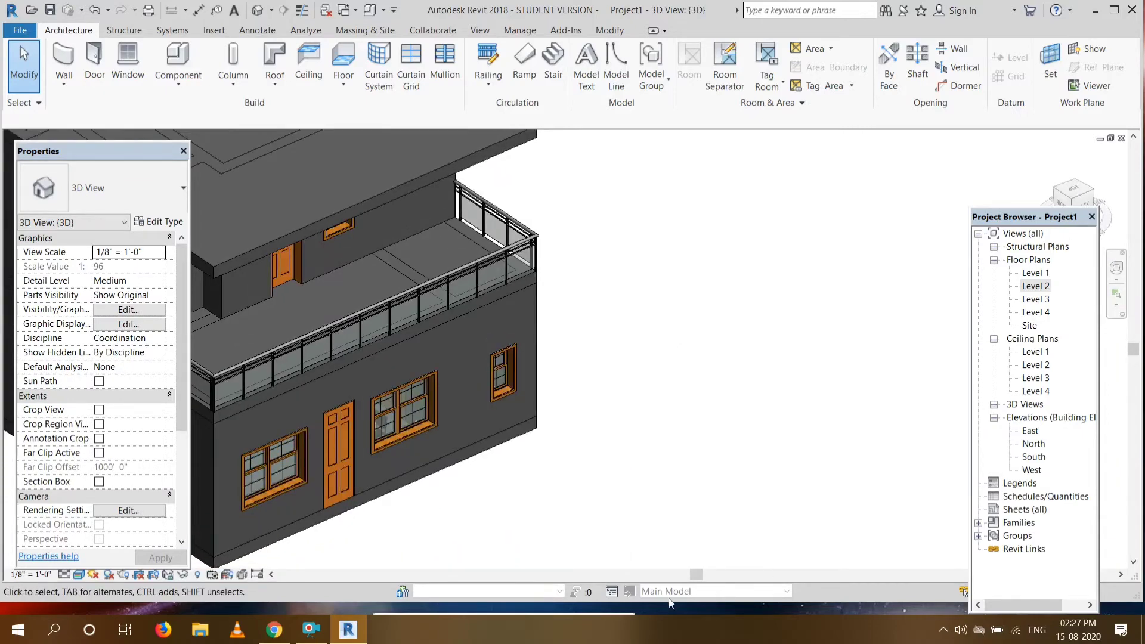
drag(701, 574, 631, 575)
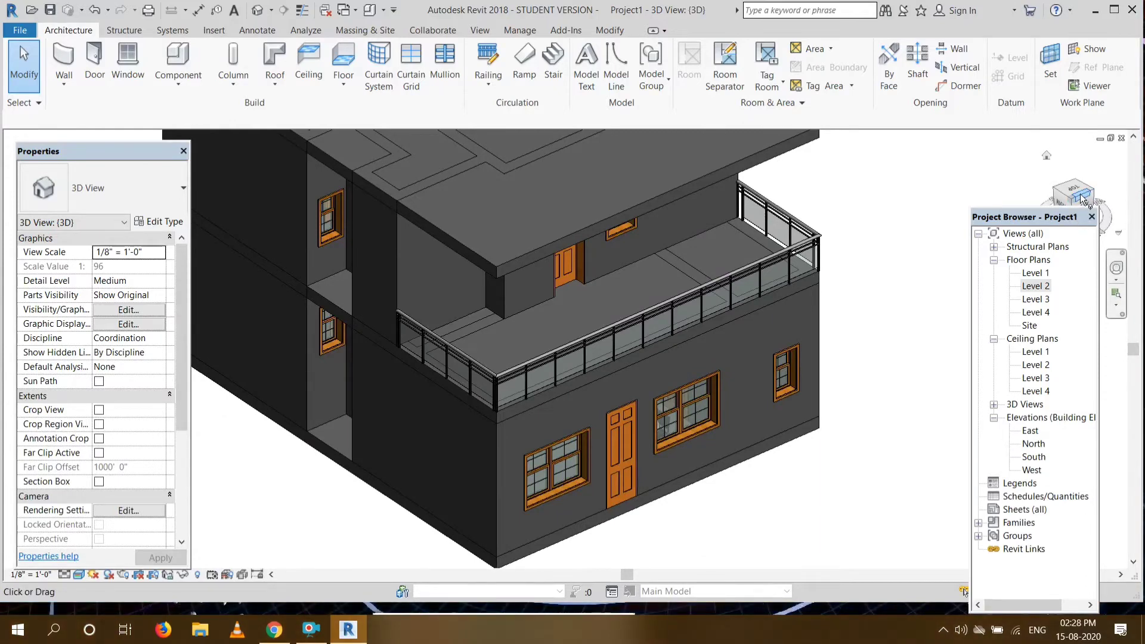
drag(1086, 200, 1043, 224)
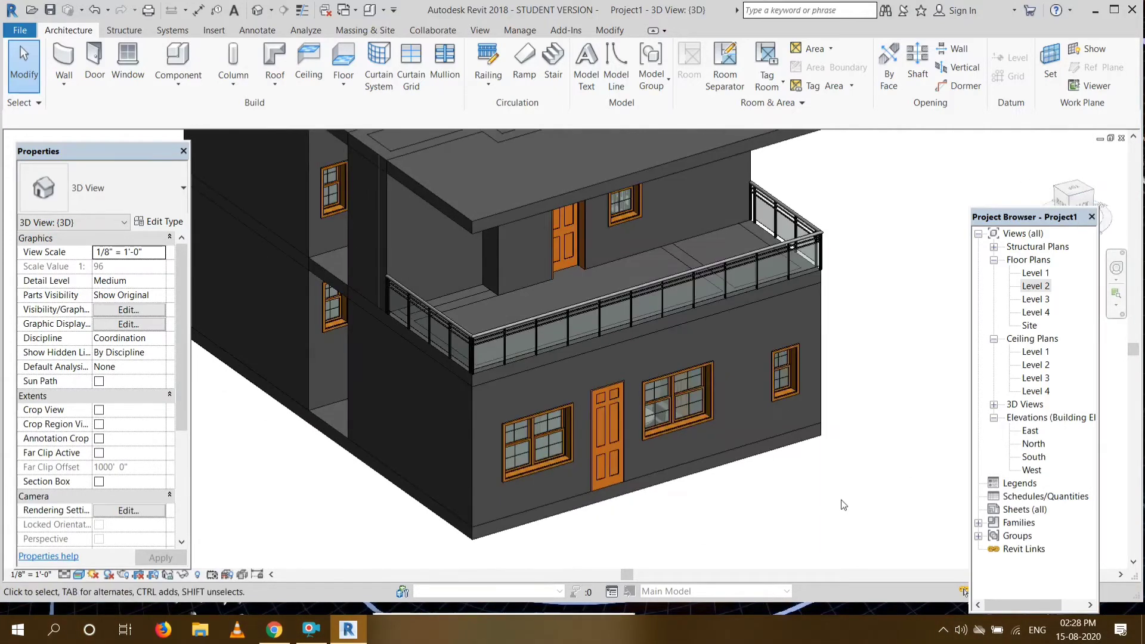
scroll(887, 406, down, 2)
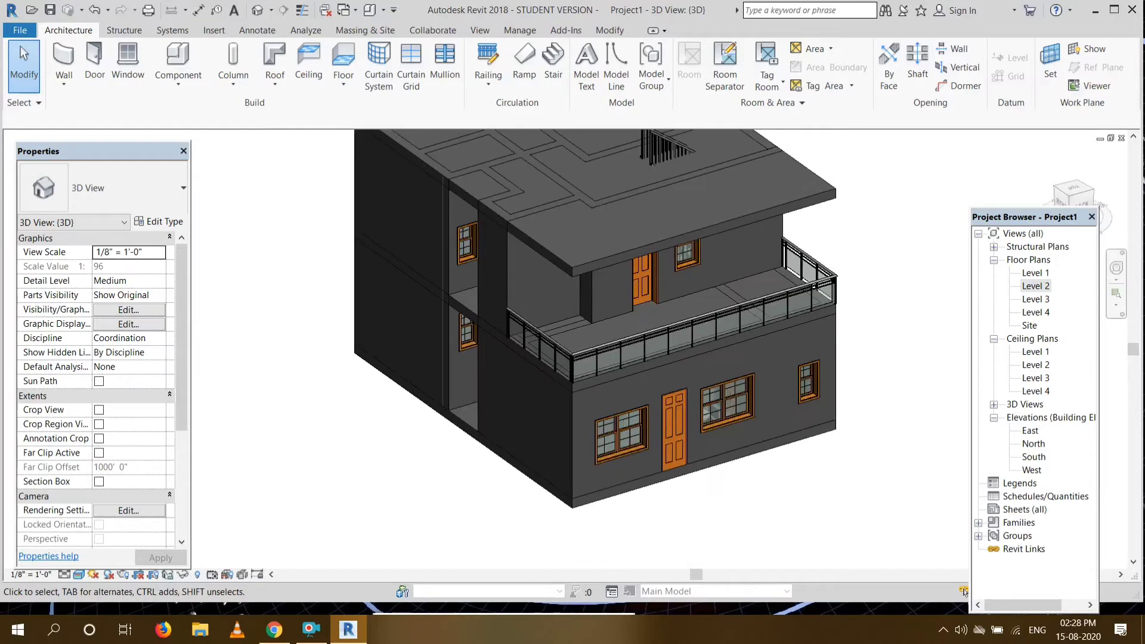
drag(1136, 350, 1136, 337)
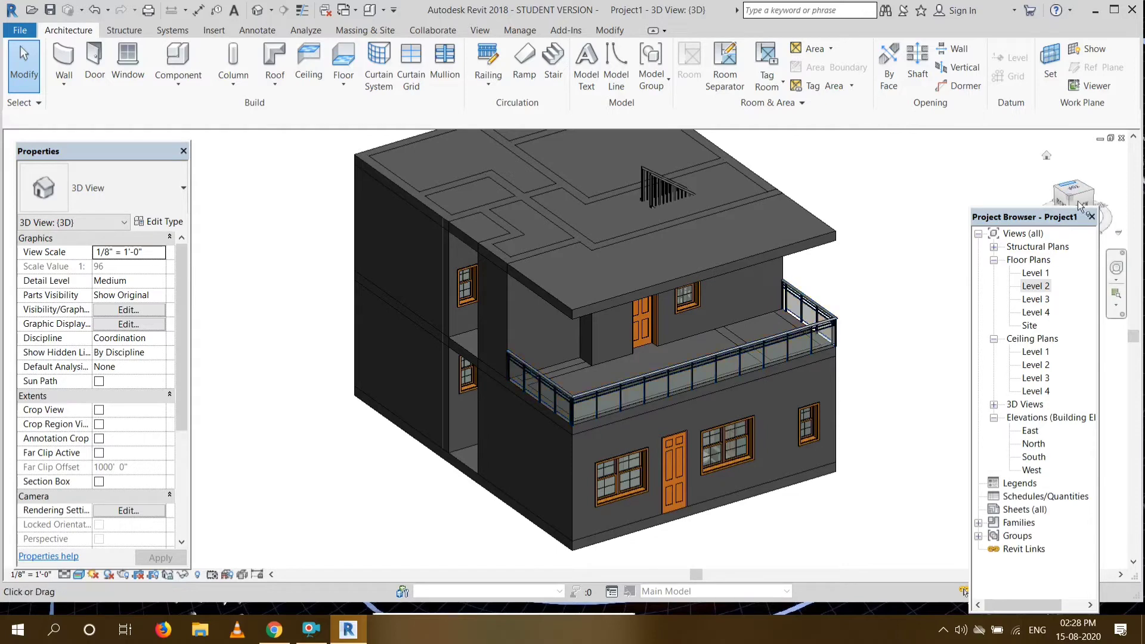
mouse_move(1074, 194)
mouse_down()
mouse_move(1054, 178)
mouse_move(1055, 205)
mouse_move(1080, 190)
mouse_up()
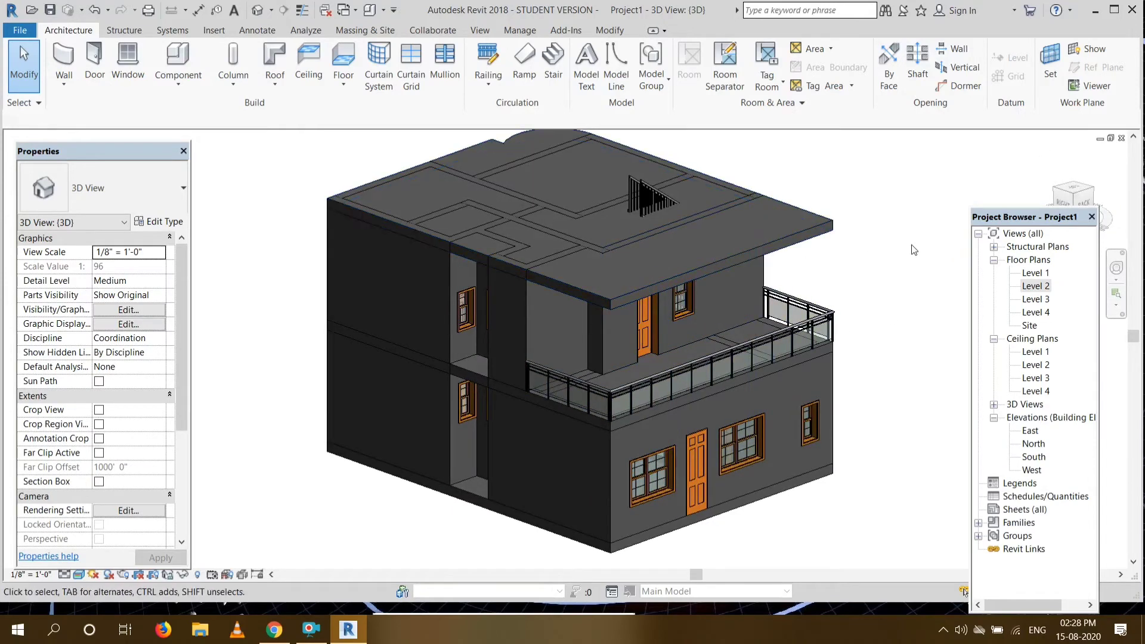
On the Level 2 plan, place M_Rectangular Column 475 x 610mm columns reaching Level 3 at the terrace's two outer corners.
double_click(1029, 288)
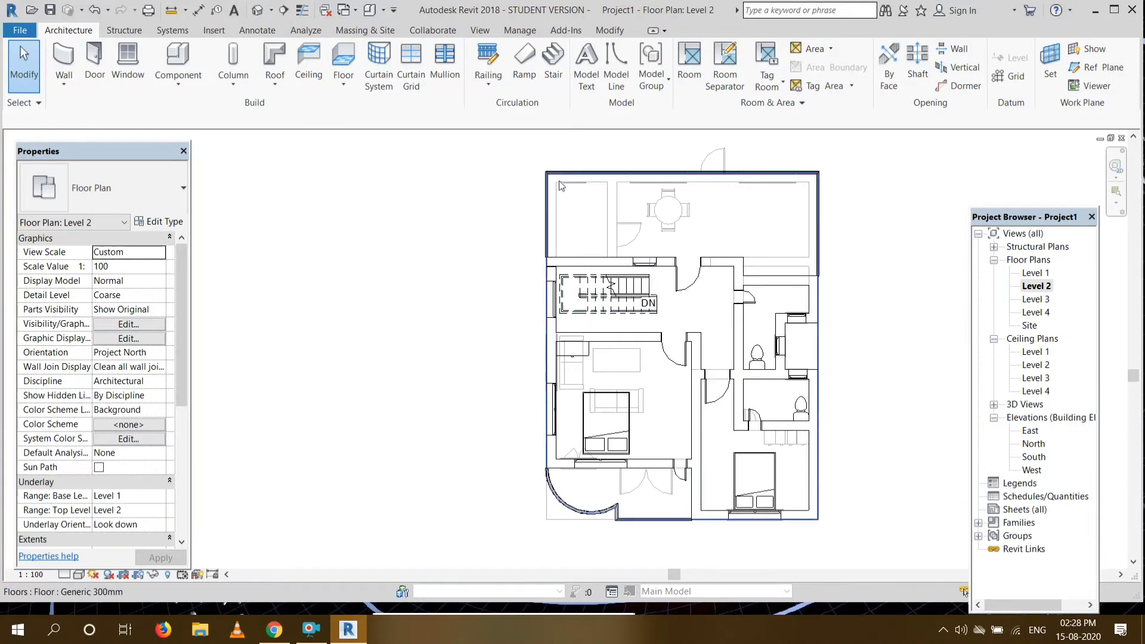
click(233, 82)
click(252, 141)
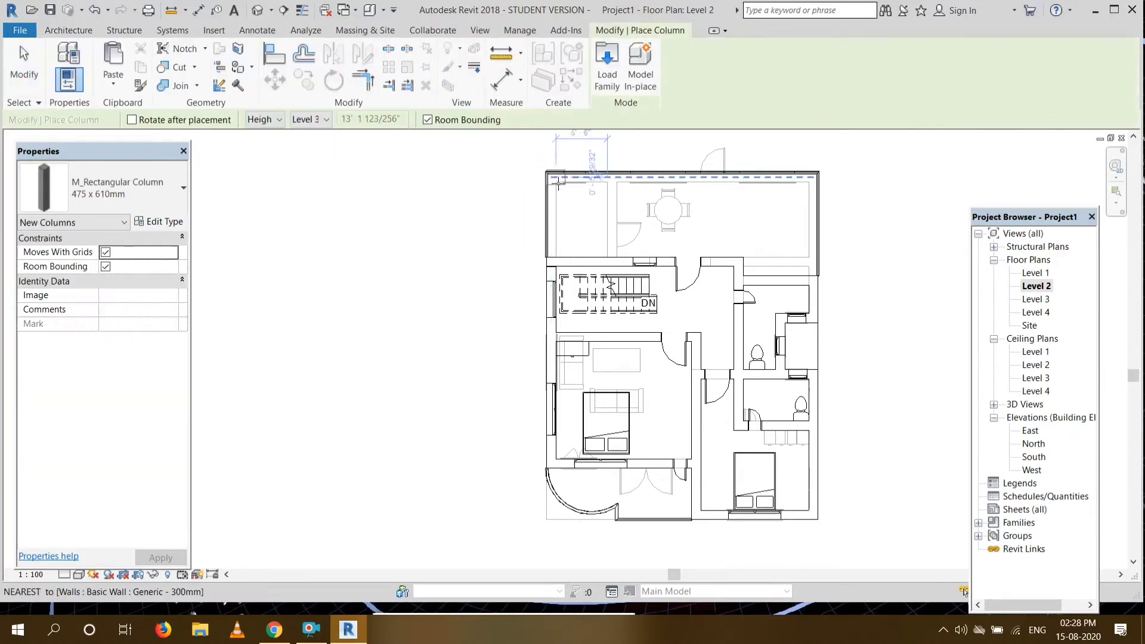
scroll(565, 191, up, 2)
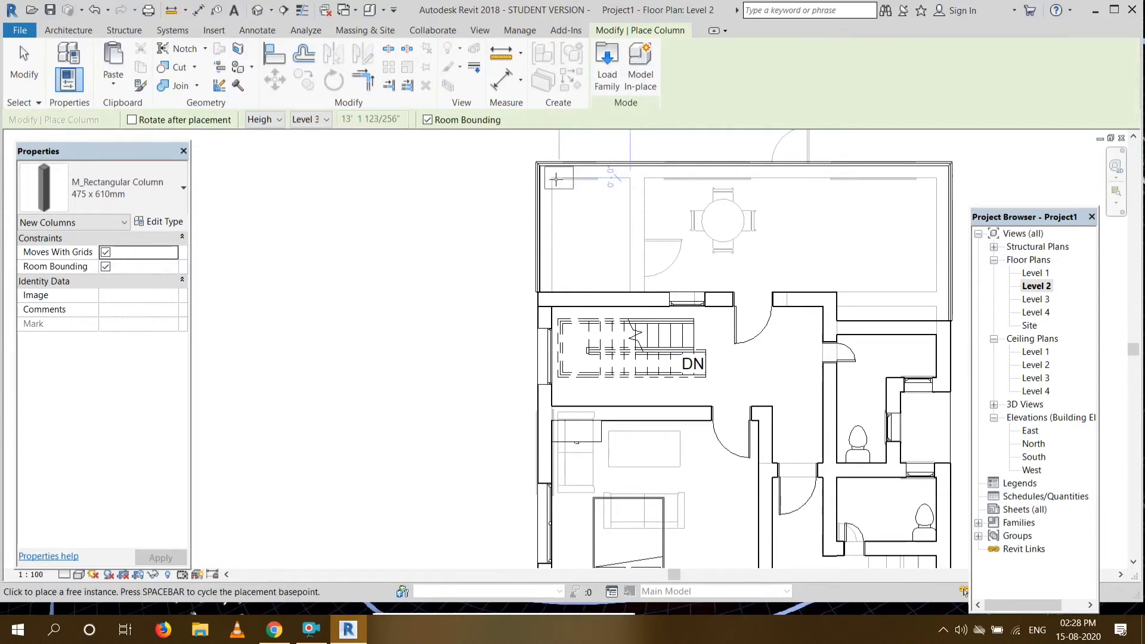
scroll(557, 180, up, 1)
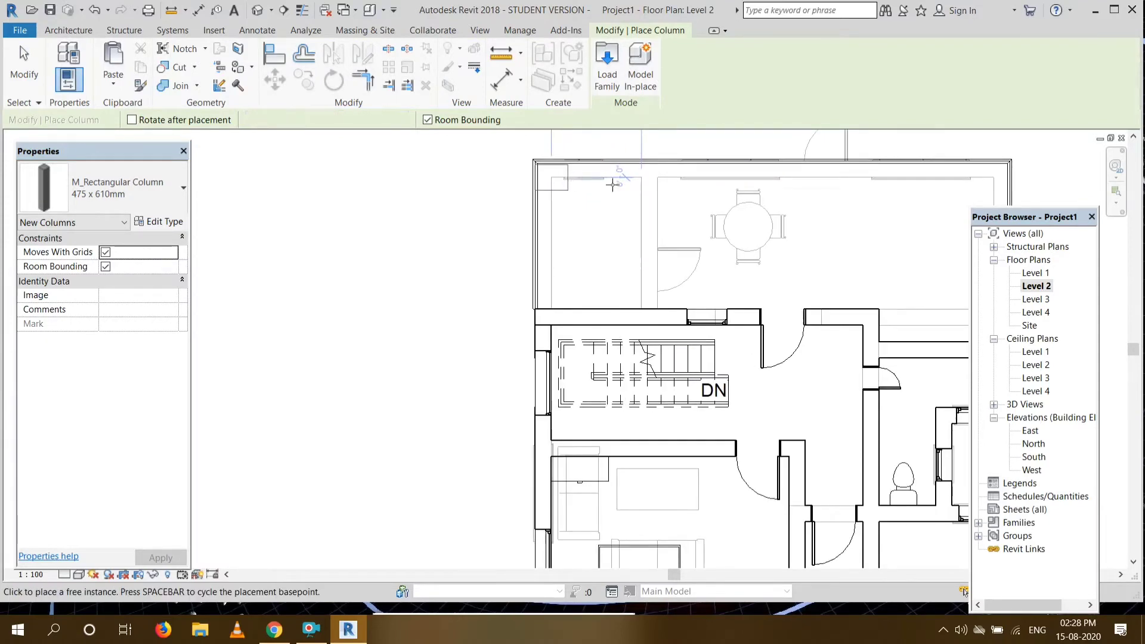
click(554, 180)
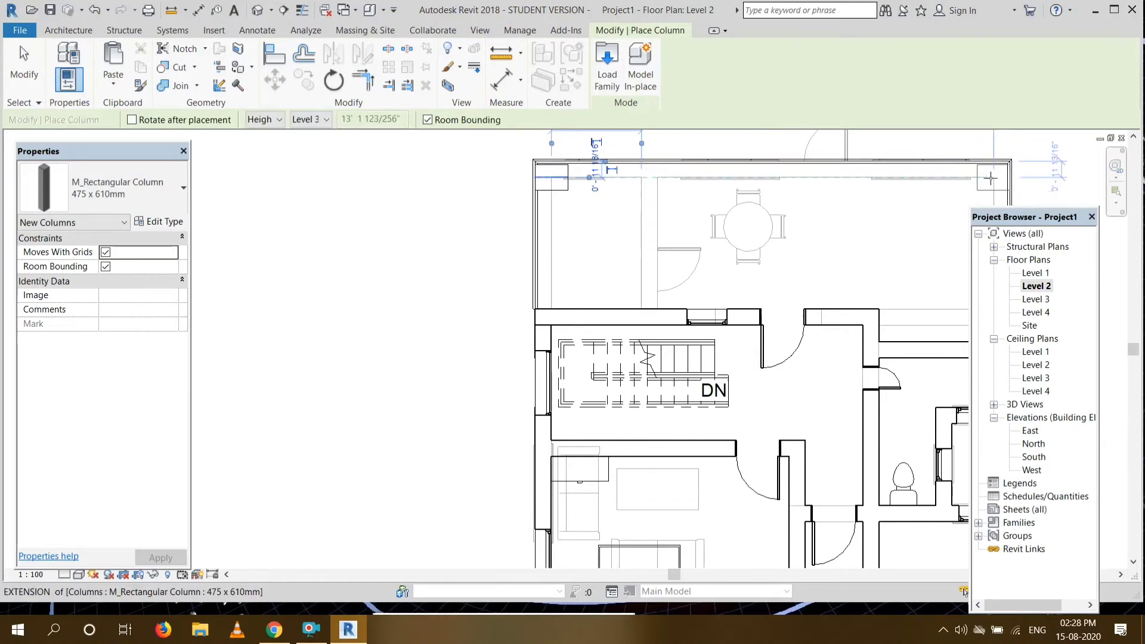
click(990, 177)
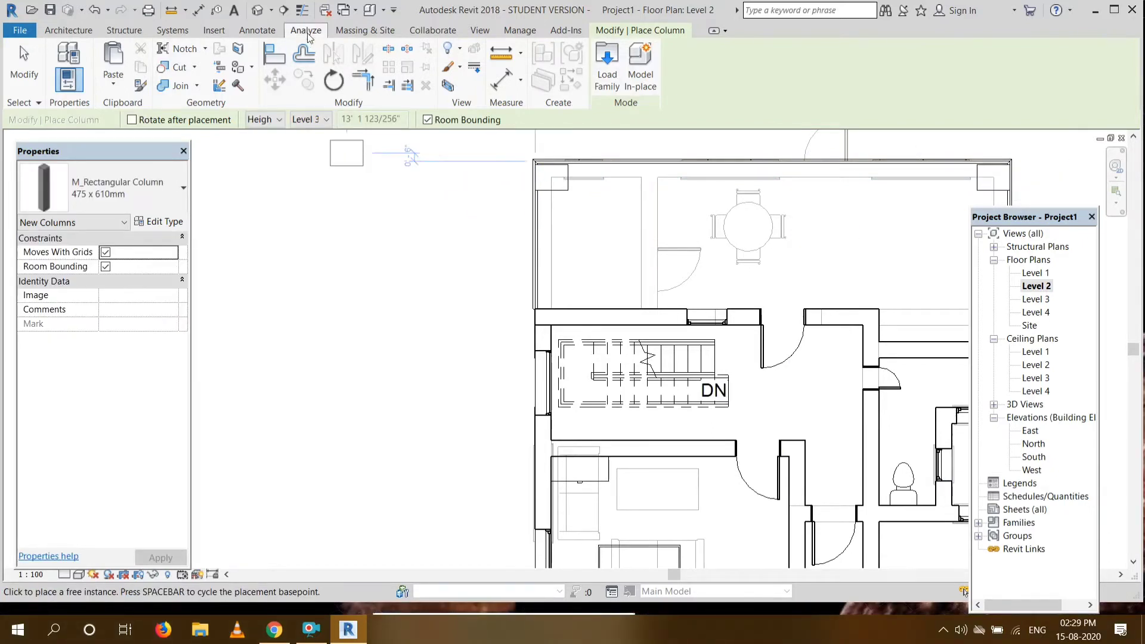
click(270, 11)
click(281, 25)
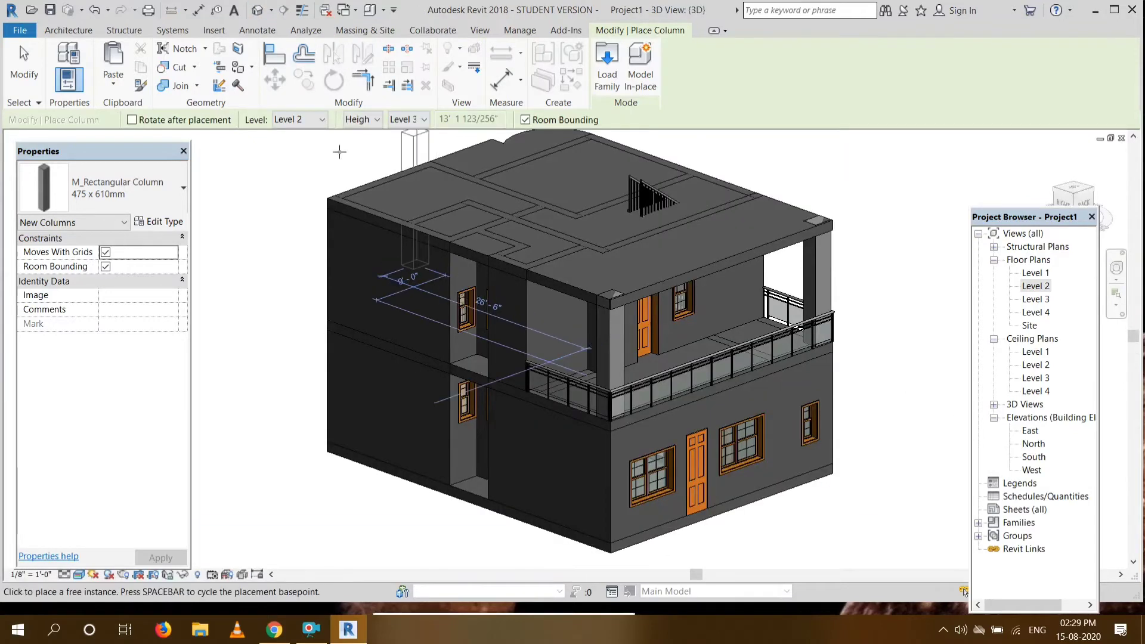
key(Escape)
key(Escape)
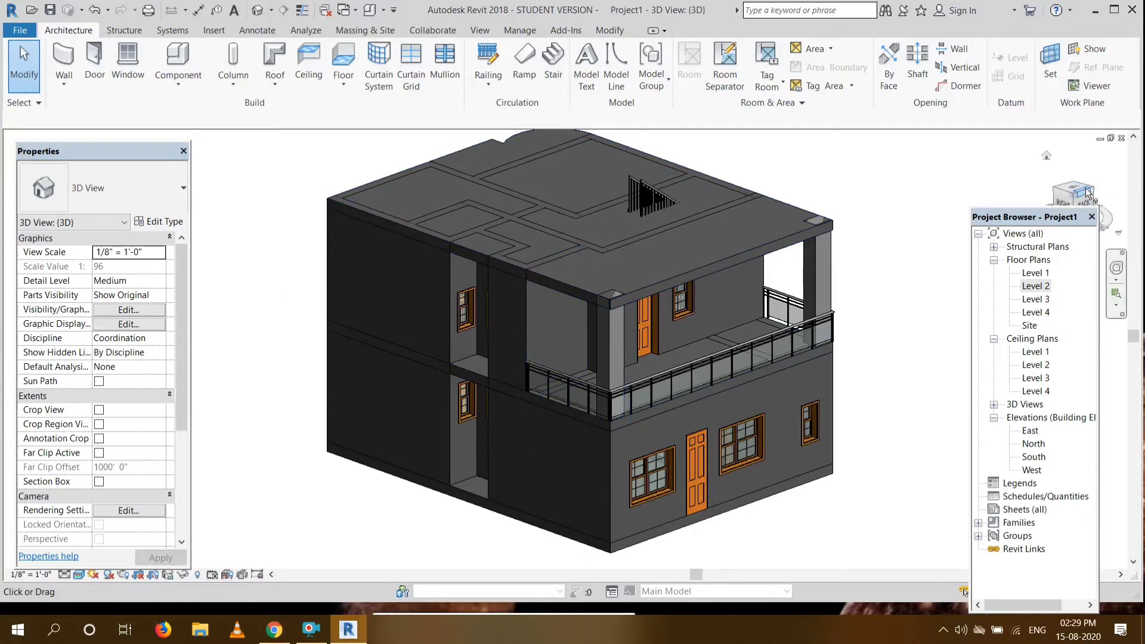
Try to attach the tops of the two terrace corner columns to the Level 3 floor slab.
drag(1082, 194, 1046, 187)
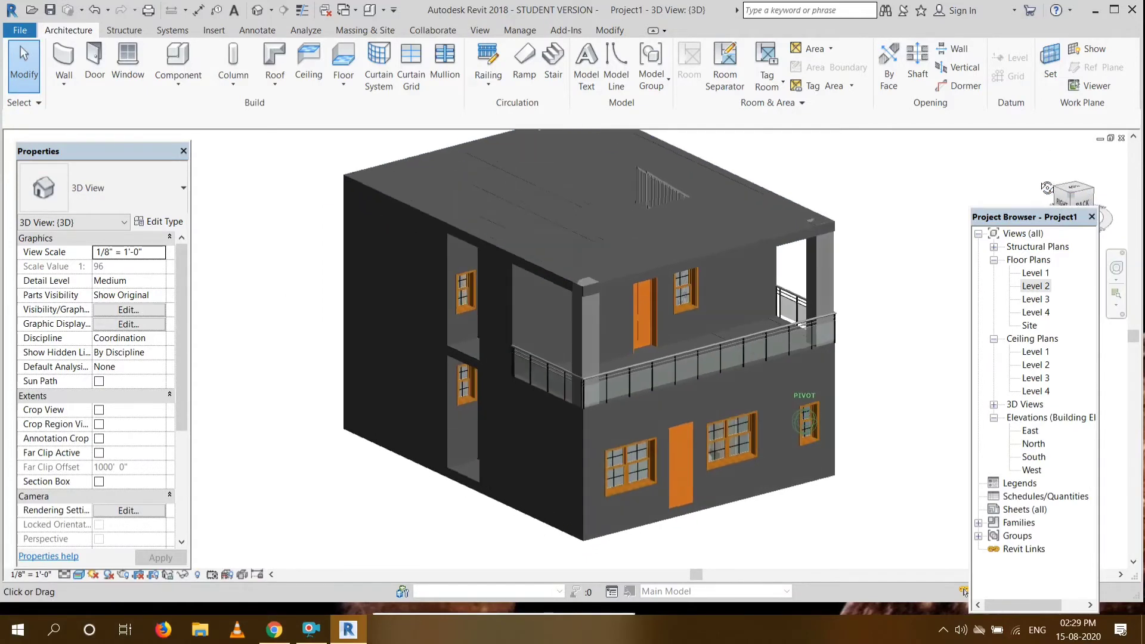
click(582, 326)
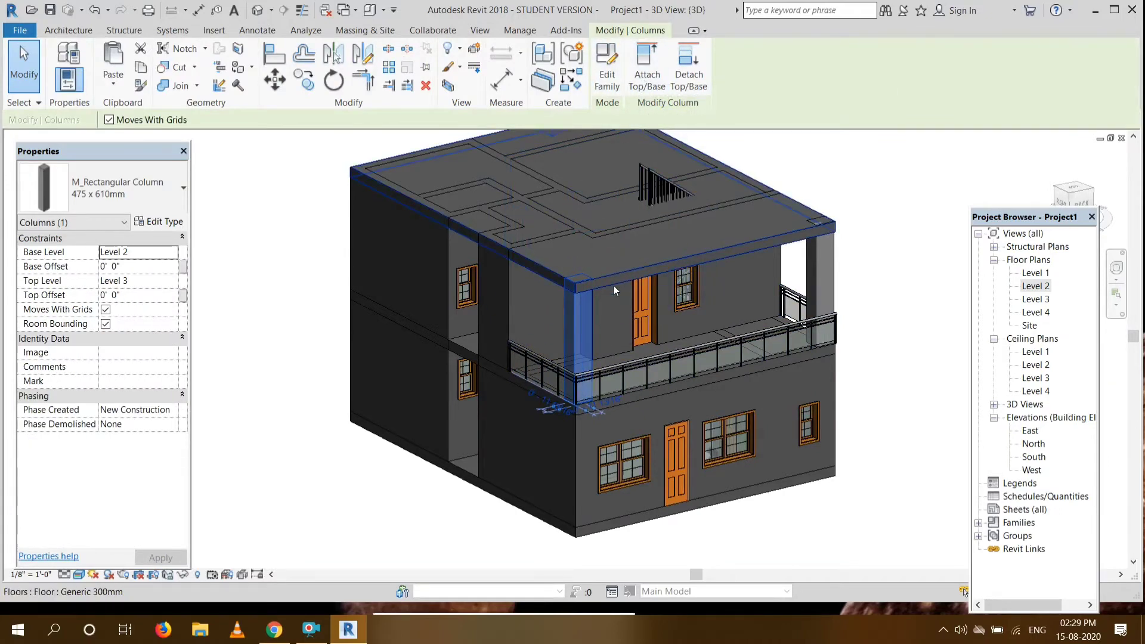
click(645, 63)
key(Escape)
key(Escape)
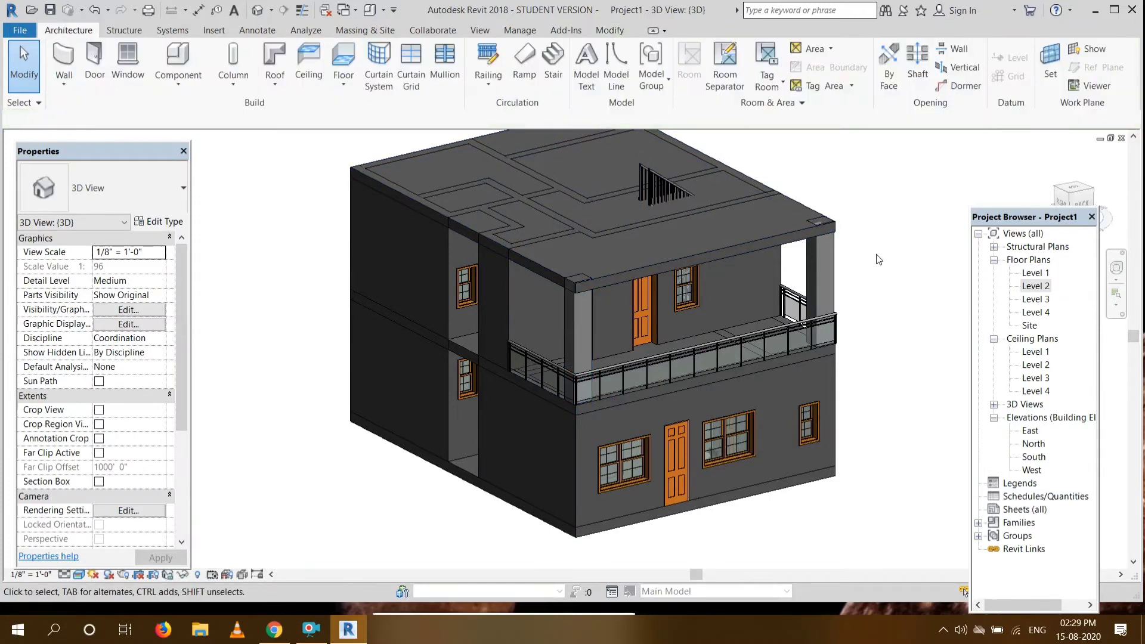
click(823, 268)
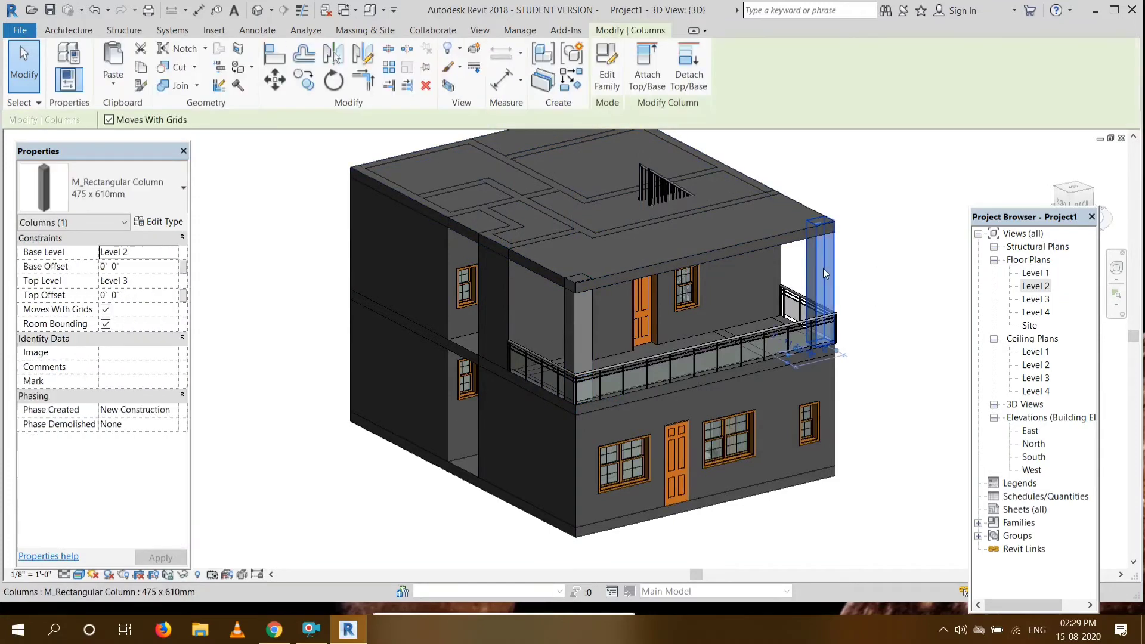
click(643, 63)
key(Escape)
key(Escape)
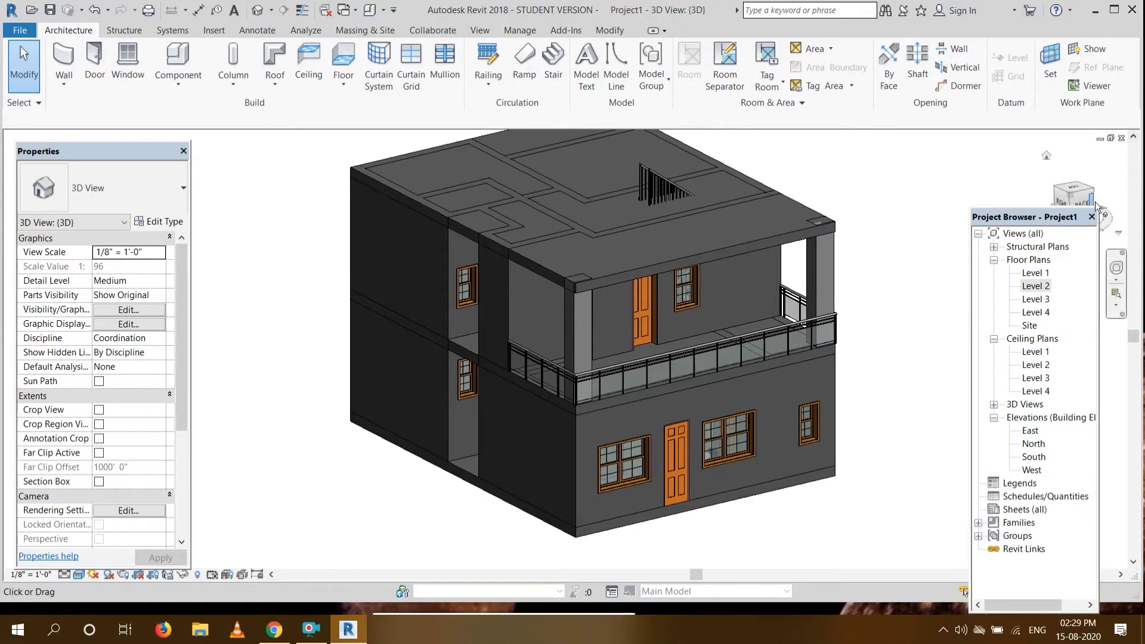
Open the Level 3 floor plan and start the Wall command for Generic - 300mm walls around the stair opening.
double_click(1035, 298)
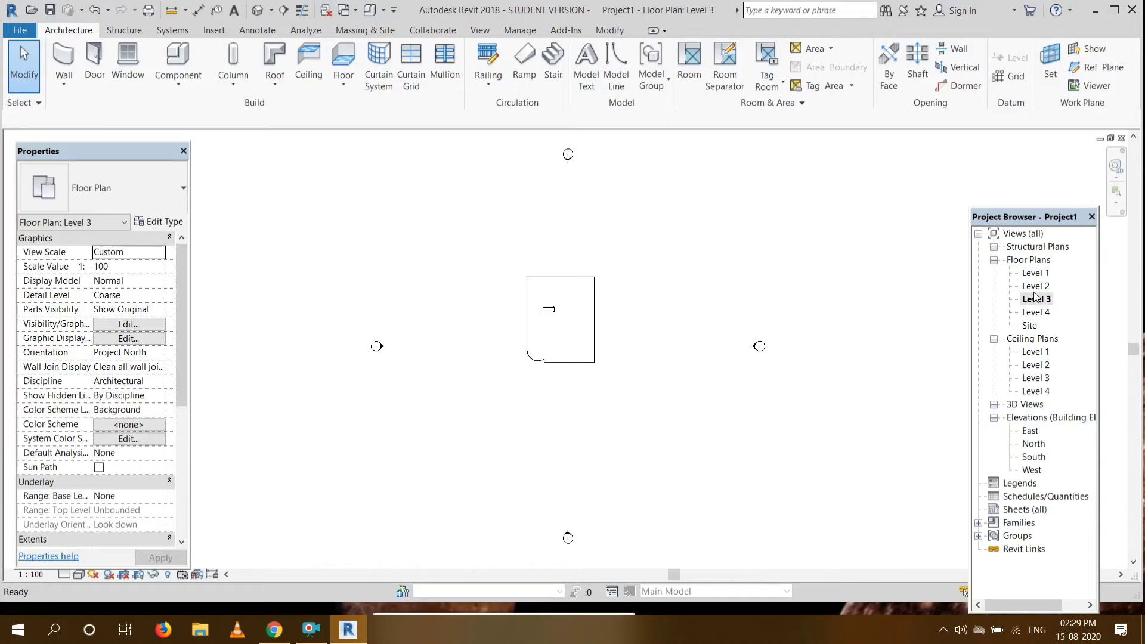
scroll(821, 417, up, 2)
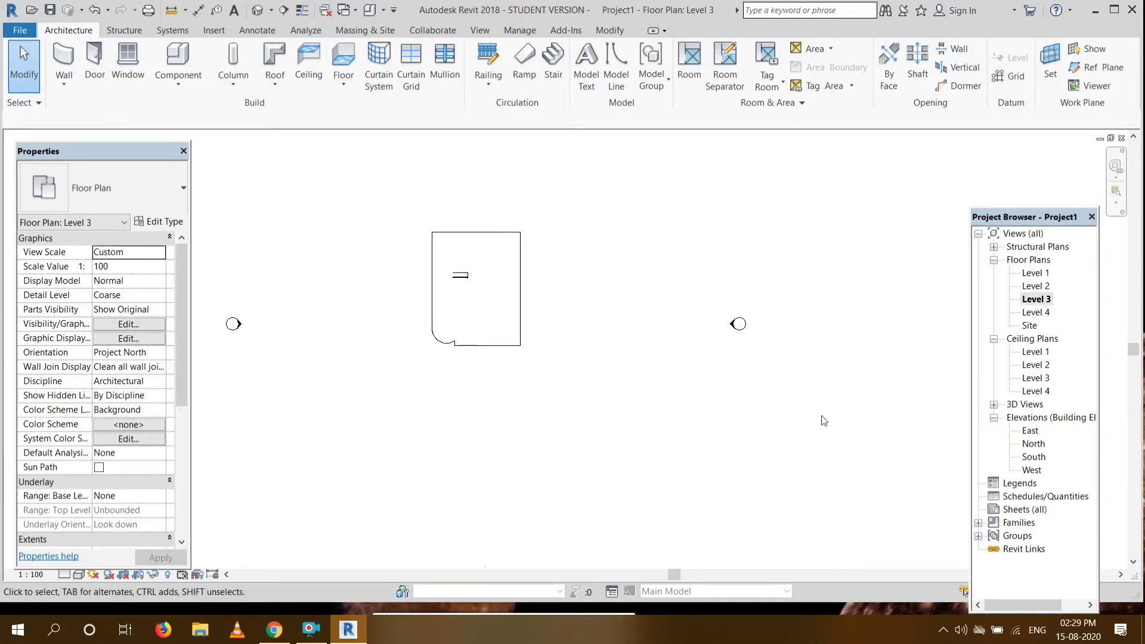
scroll(447, 258, up, 2)
scroll(449, 258, up, 1)
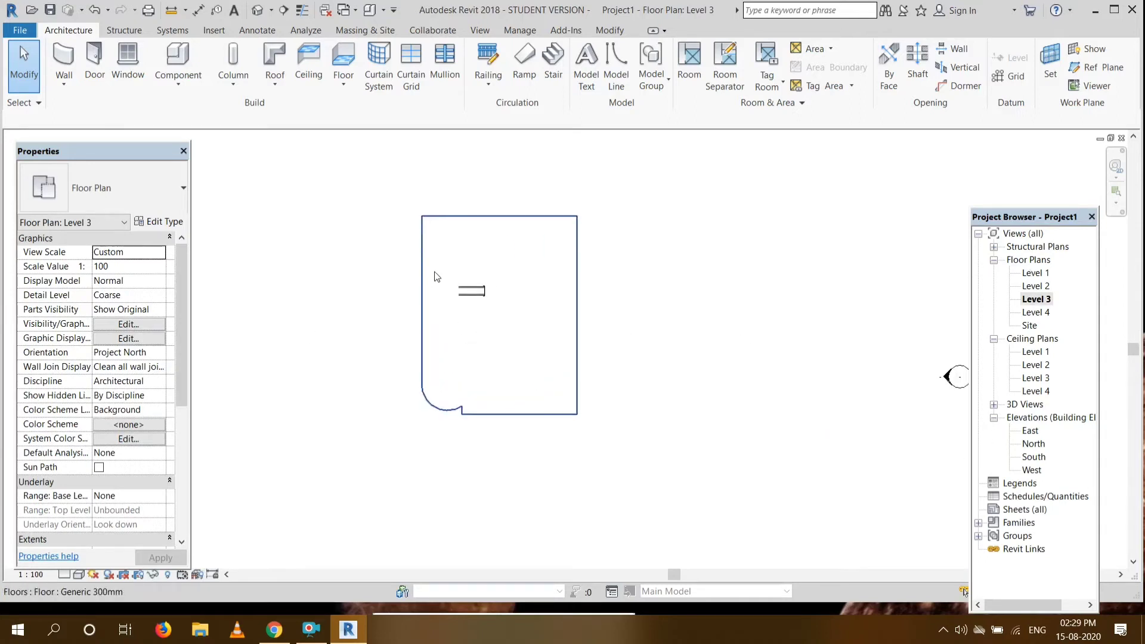
click(64, 65)
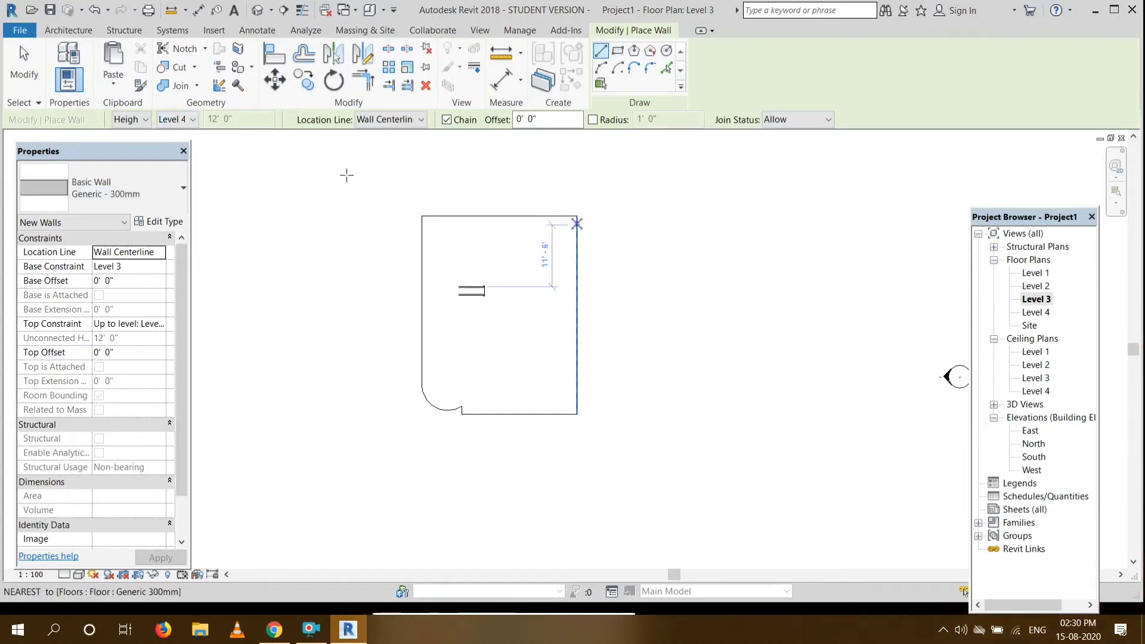
Try an unconnected height of 12' for the new walls and return their top to Level 4.
click(192, 119)
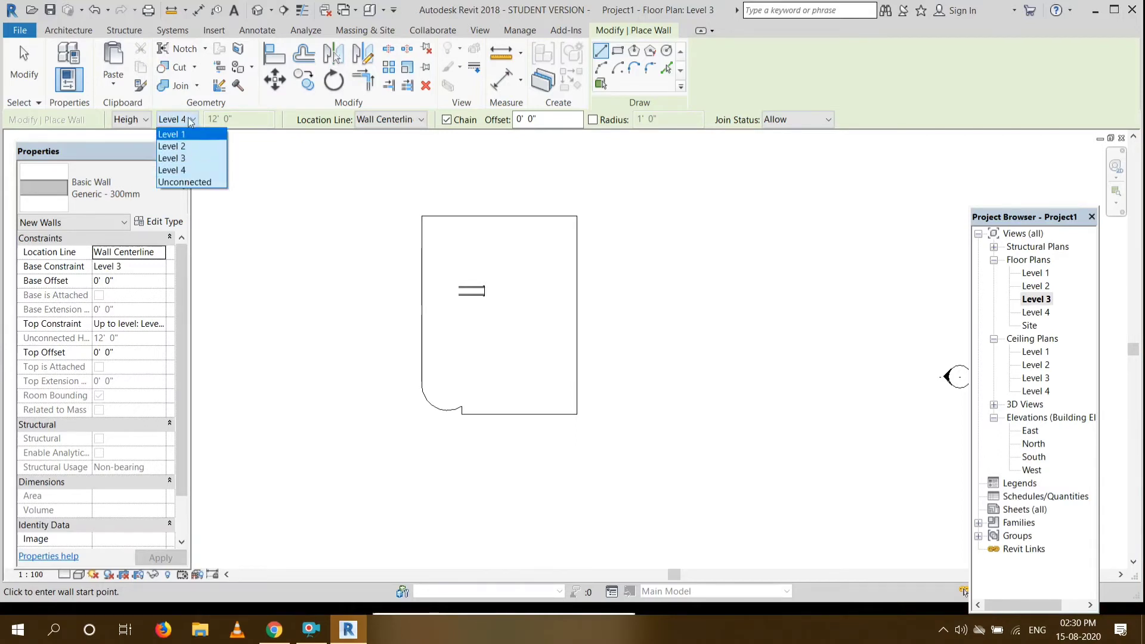
click(186, 181)
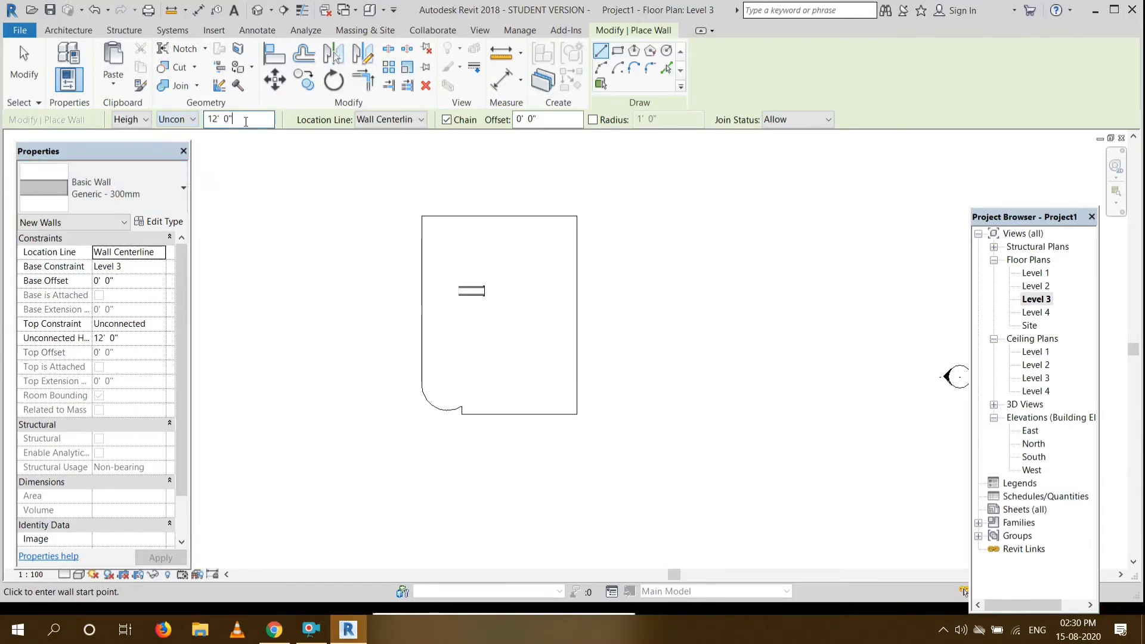
key(BackSpace)
click(176, 119)
click(182, 168)
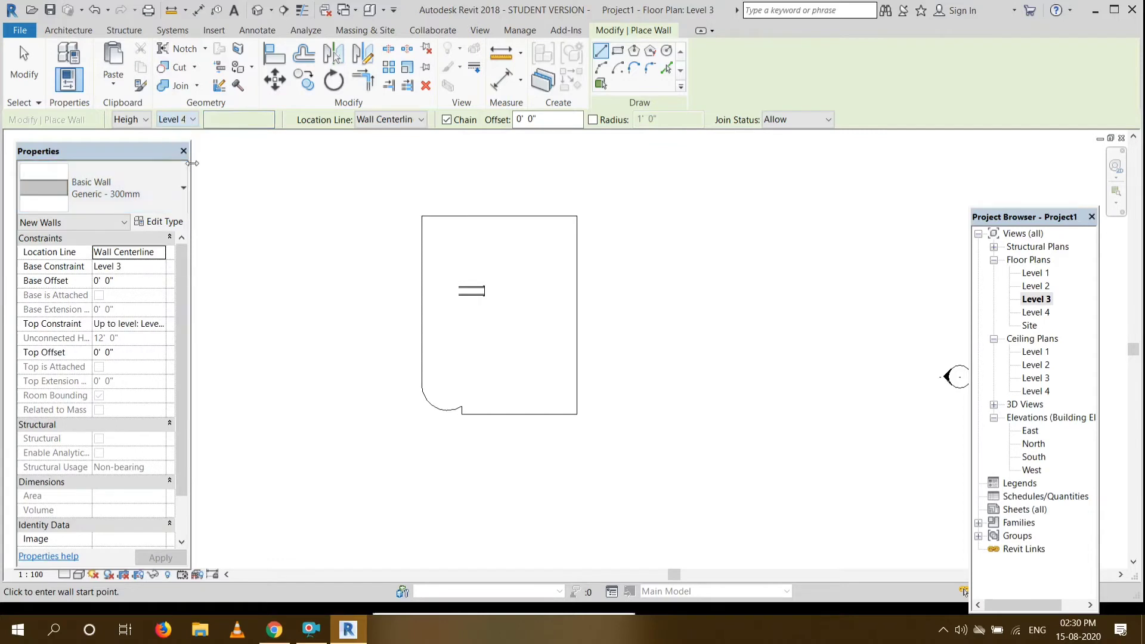
click(177, 119)
click(178, 177)
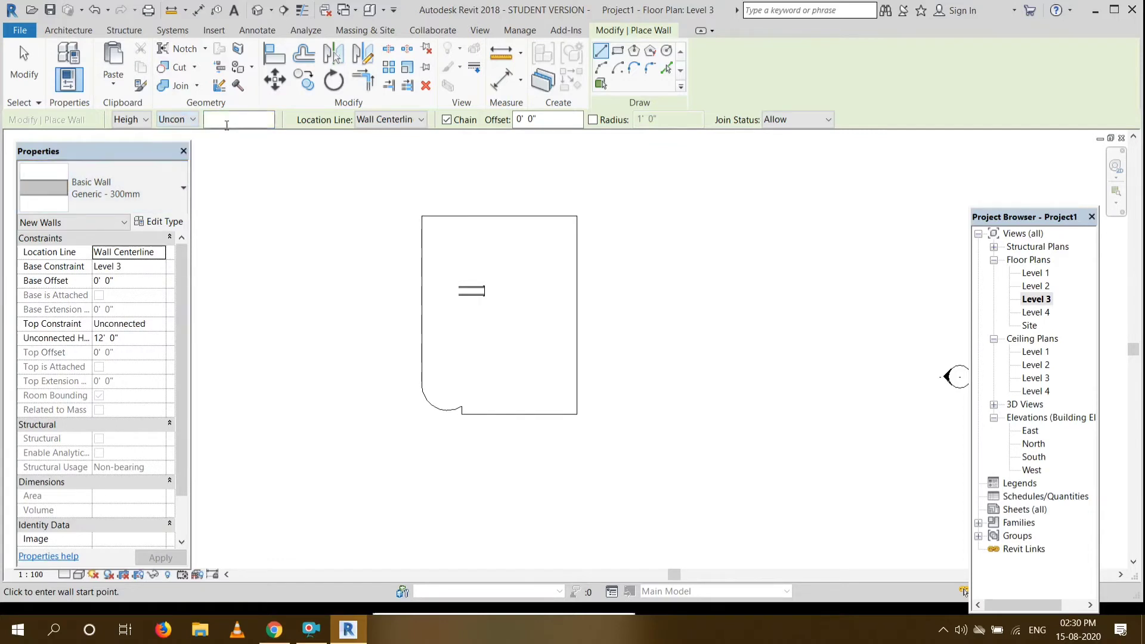
click(224, 121)
text(12')
key(Return)
click(176, 119)
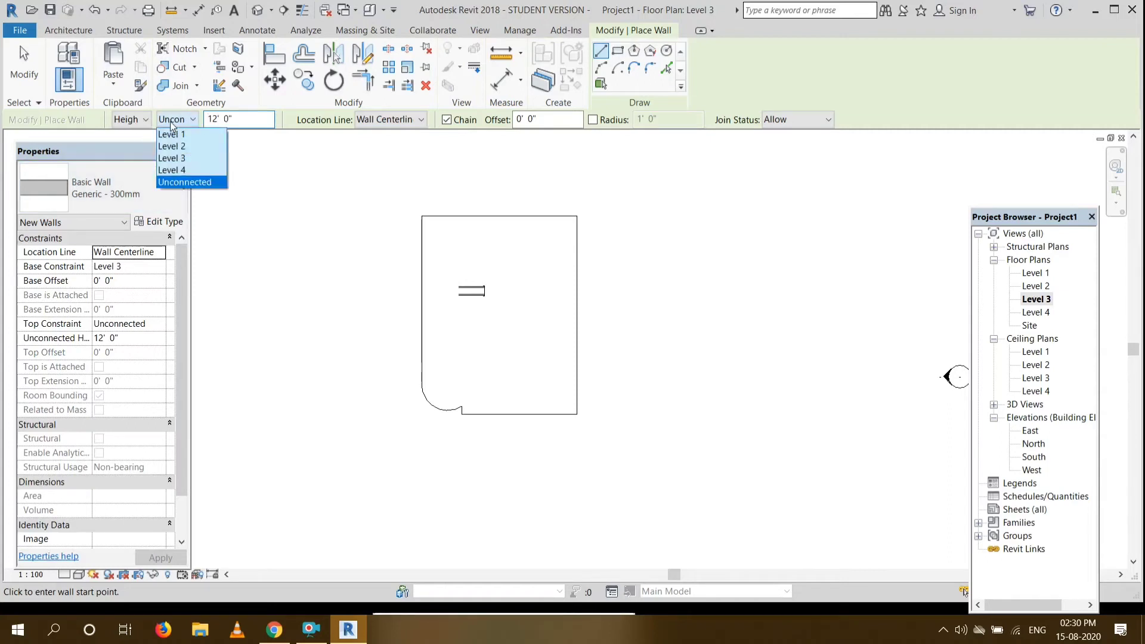
click(188, 171)
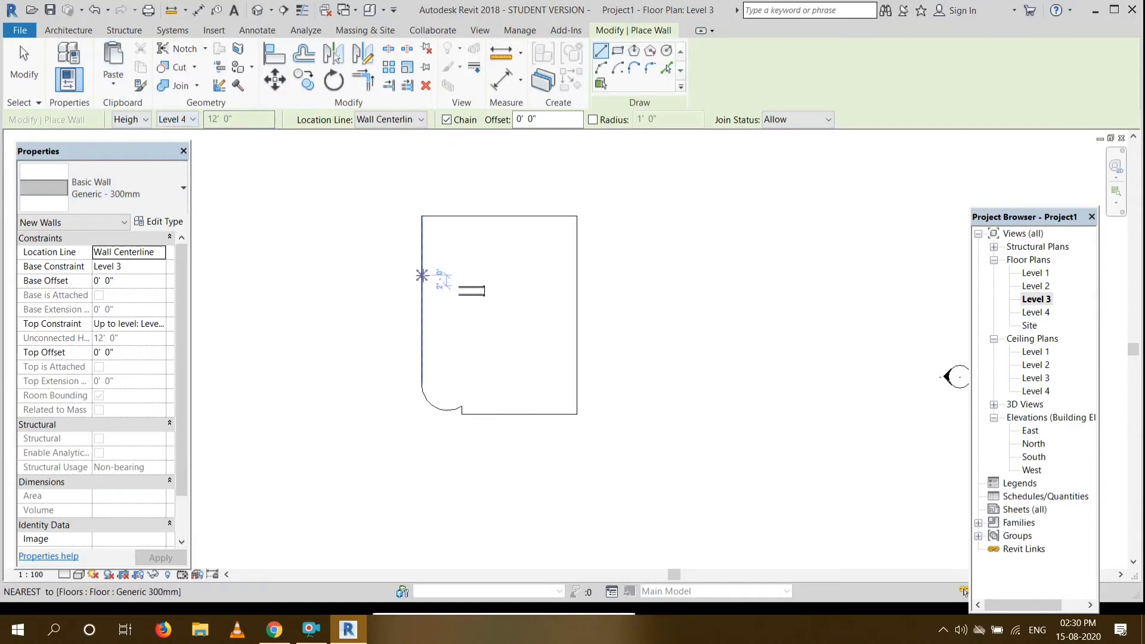
Draw three Generic - 300mm walls up to Level 4 around the stair, about 15' by 10' 6", starting and ending at the slab edge.
click(423, 273)
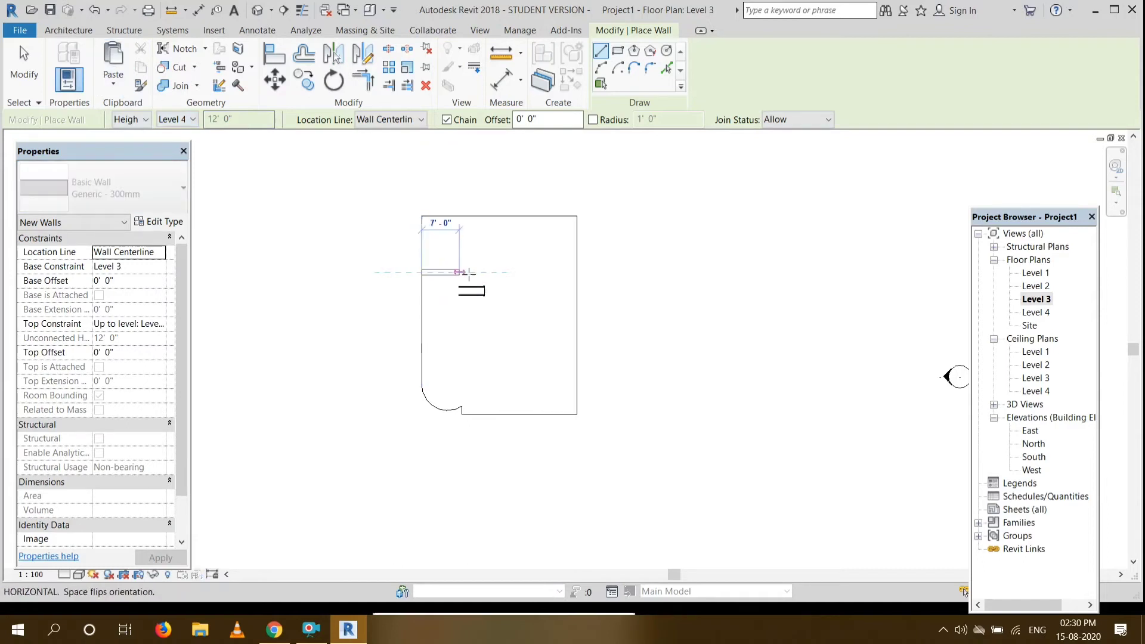
click(500, 272)
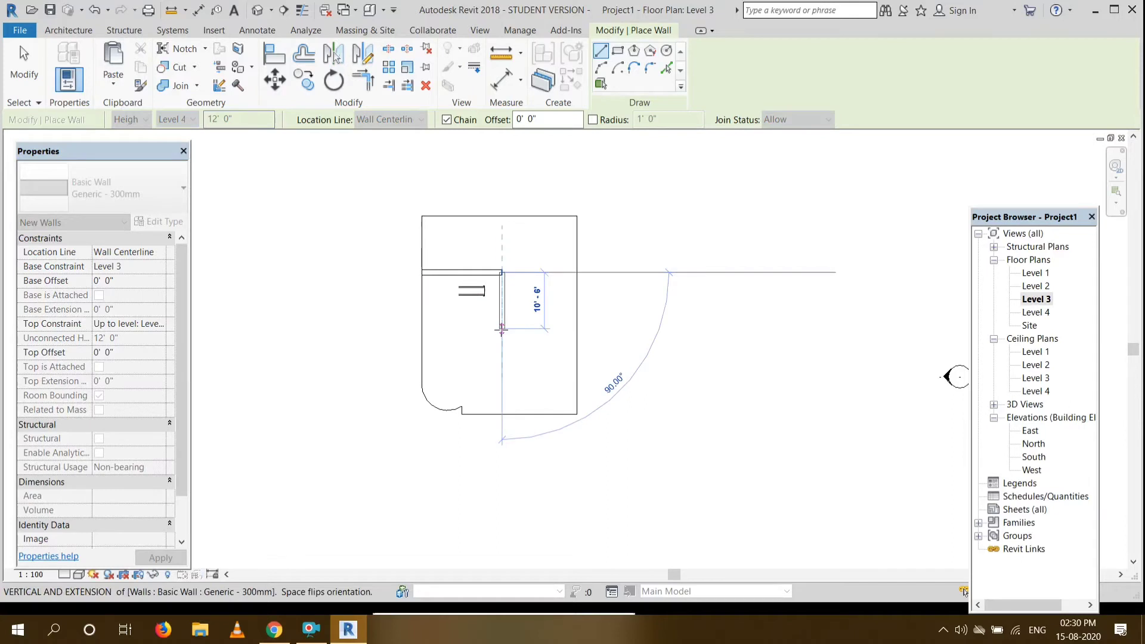
click(501, 328)
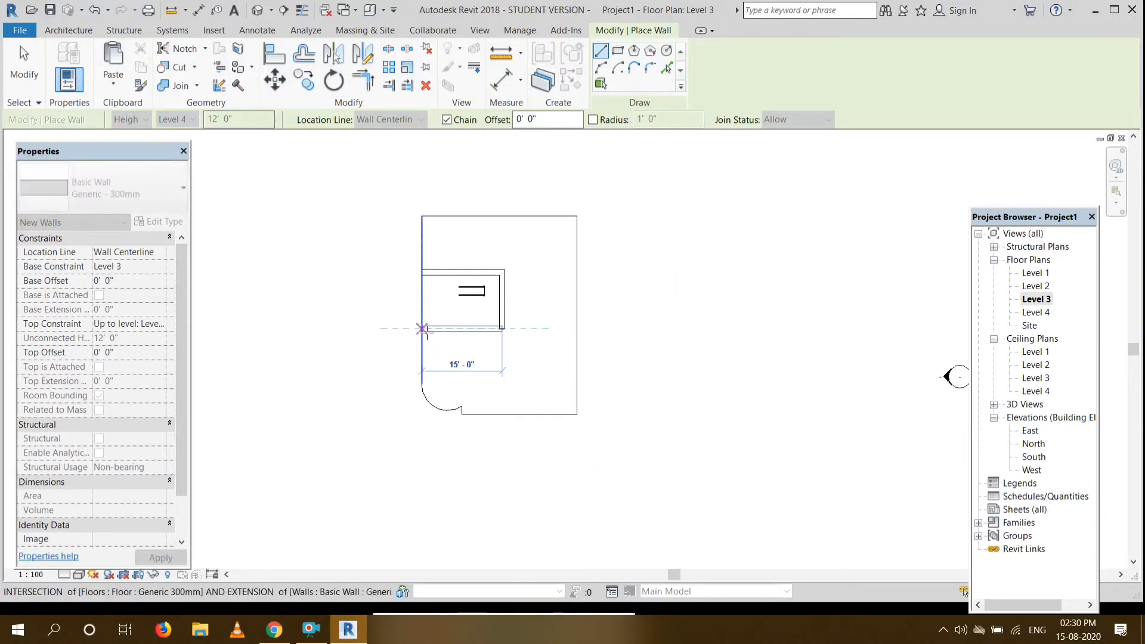
click(422, 328)
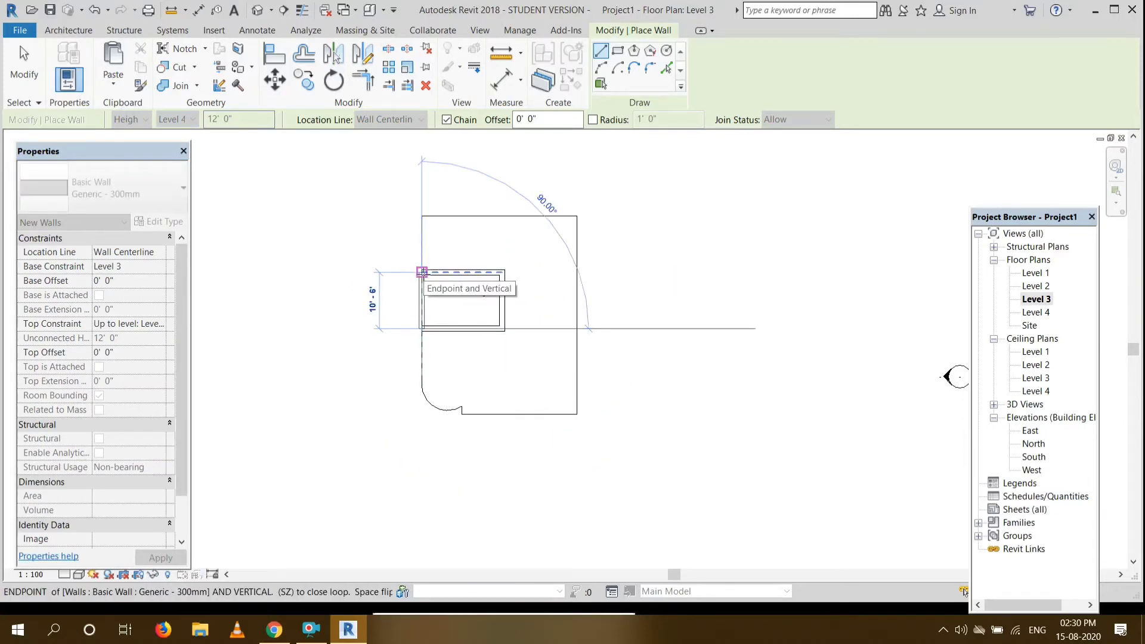
click(422, 272)
scroll(426, 275, up, 2)
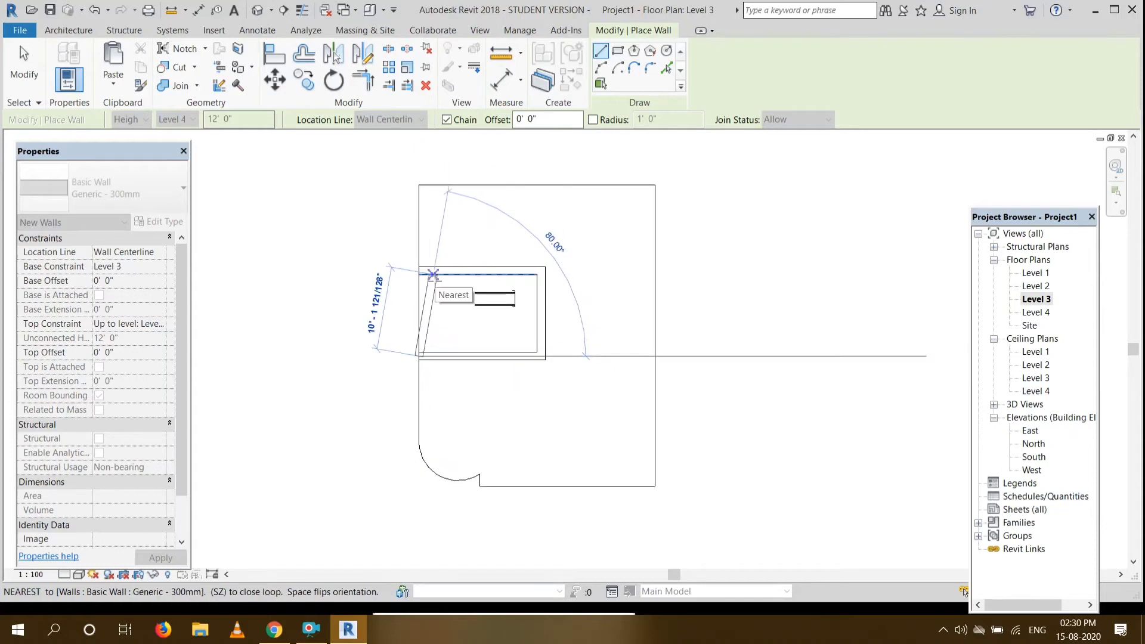
key(Escape)
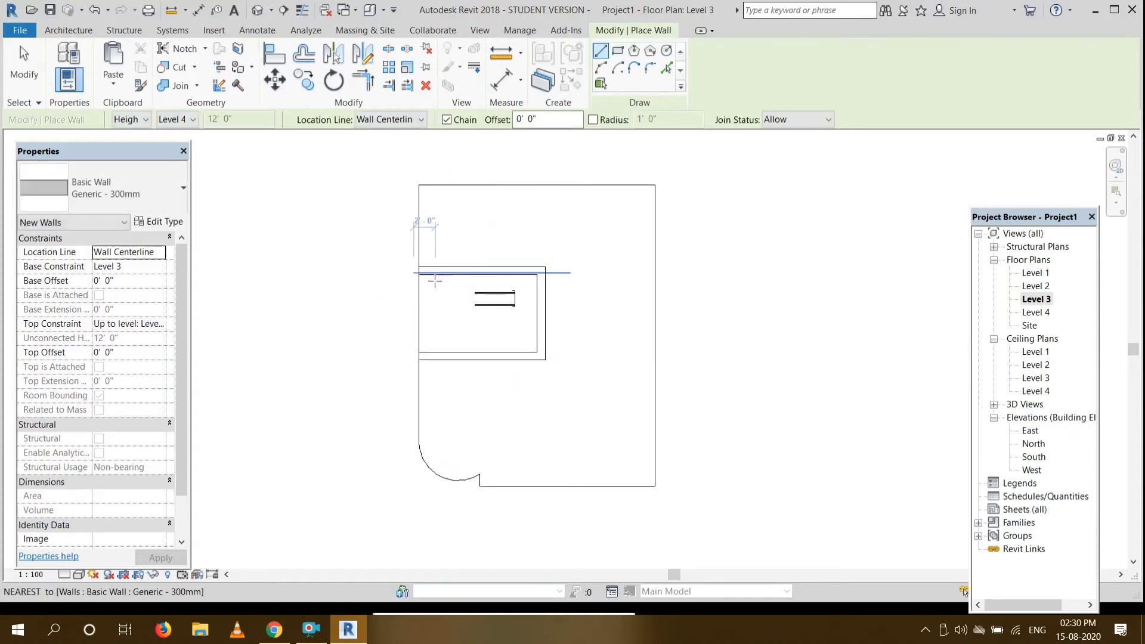
Close the stair room with a fourth Generic - 300mm wall along the slab edge.
scroll(434, 279, up, 2)
scroll(355, 356, up, 1)
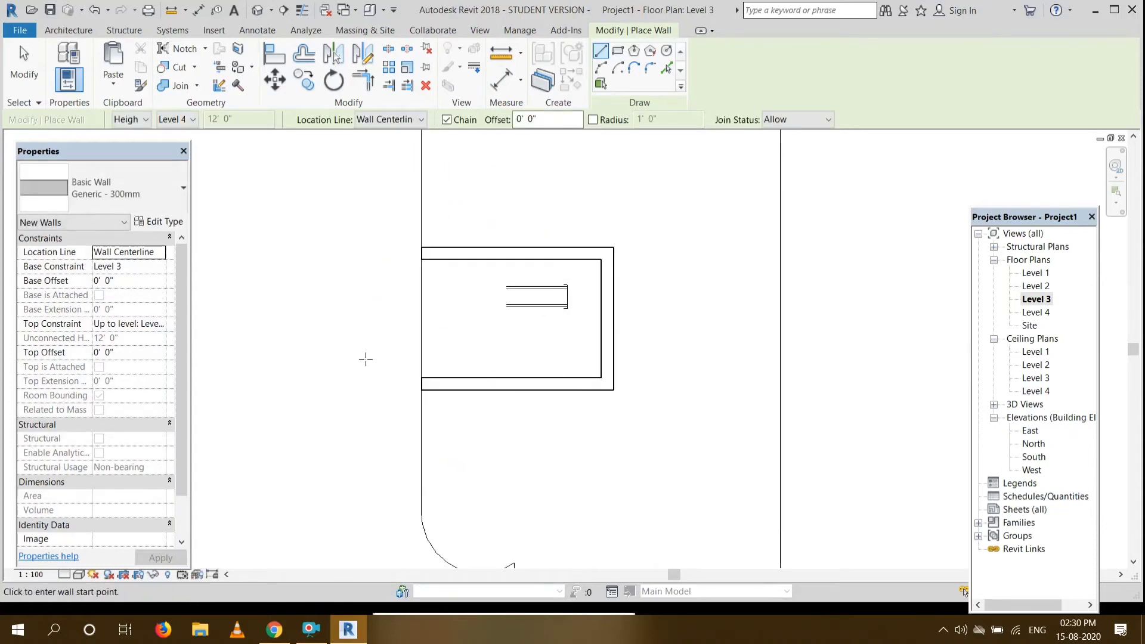
click(428, 383)
key(Escape)
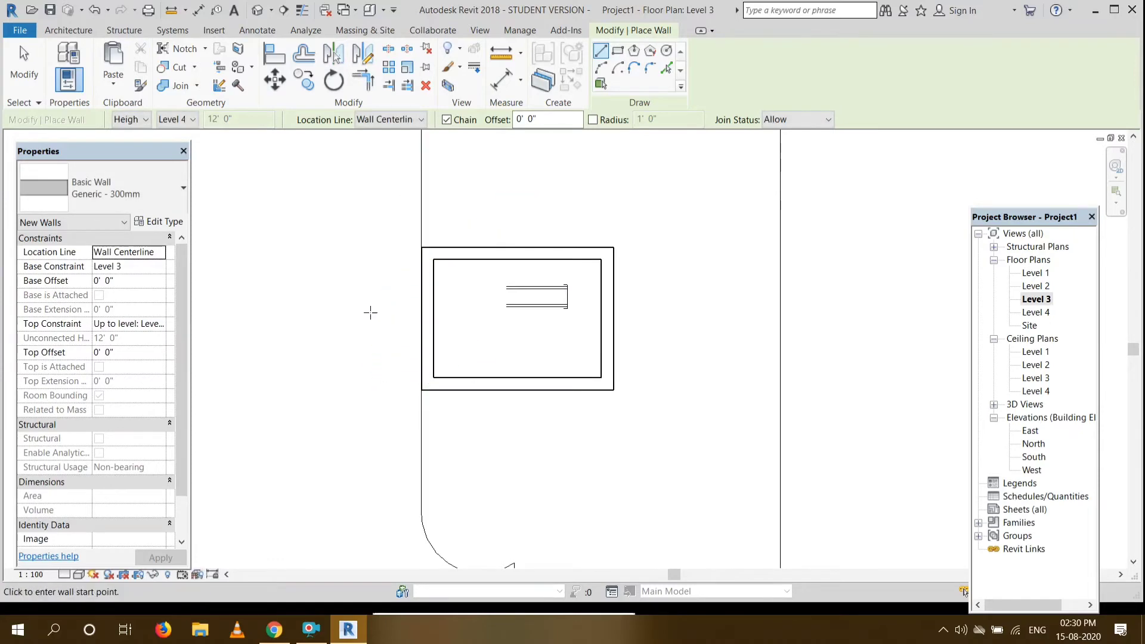
key(Escape)
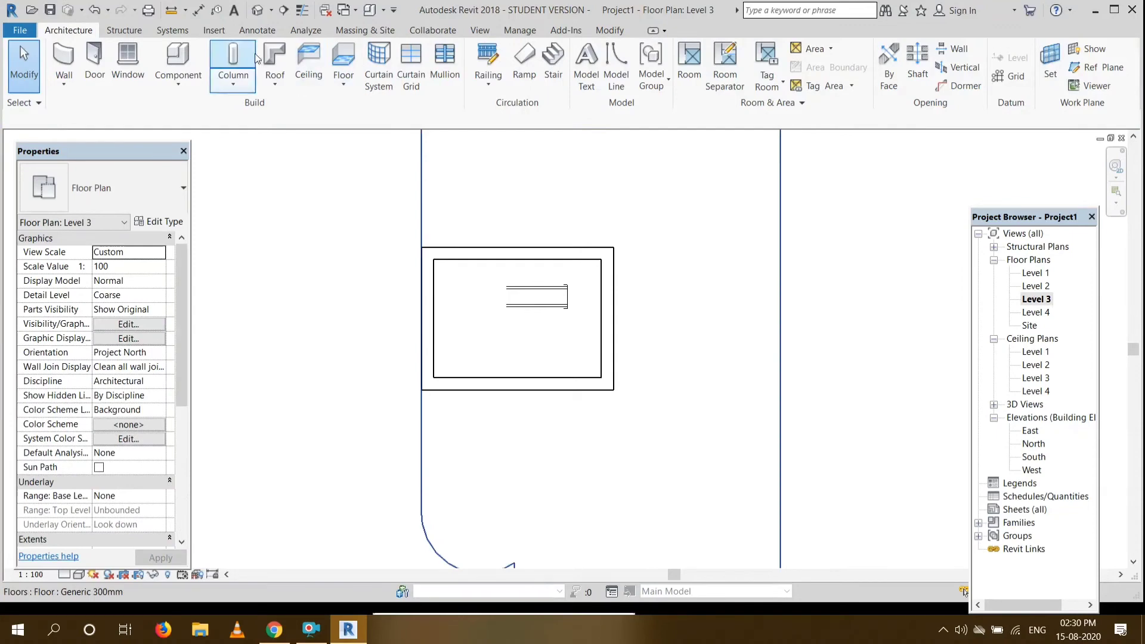
Examine the stair room on the Level 3 slab in the 3D view and open the Level 4 plan.
click(257, 11)
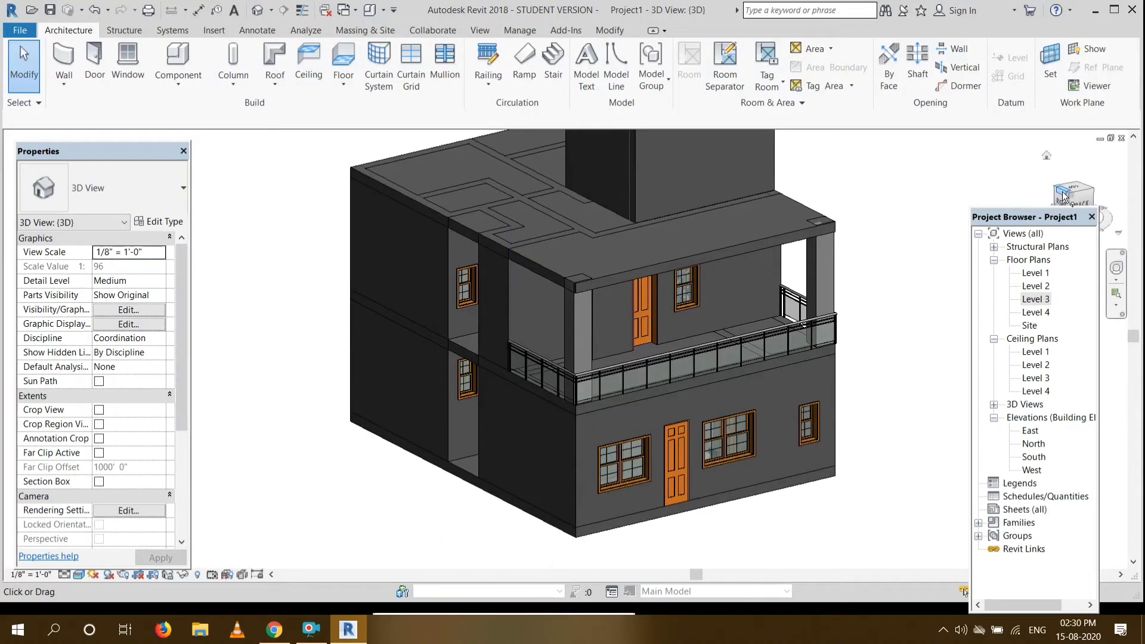
mouse_move(1070, 194)
mouse_down()
mouse_move(1097, 179)
mouse_move(1091, 197)
mouse_up()
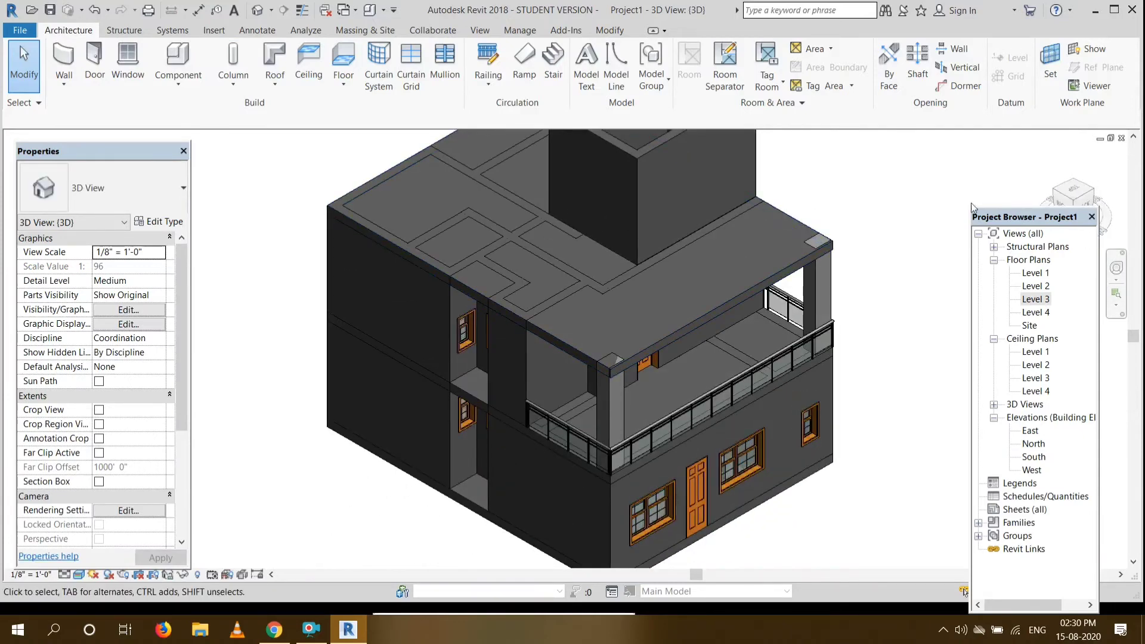
mouse_move(1065, 199)
mouse_down()
mouse_move(1011, 235)
mouse_move(1067, 199)
mouse_move(1112, 191)
mouse_up()
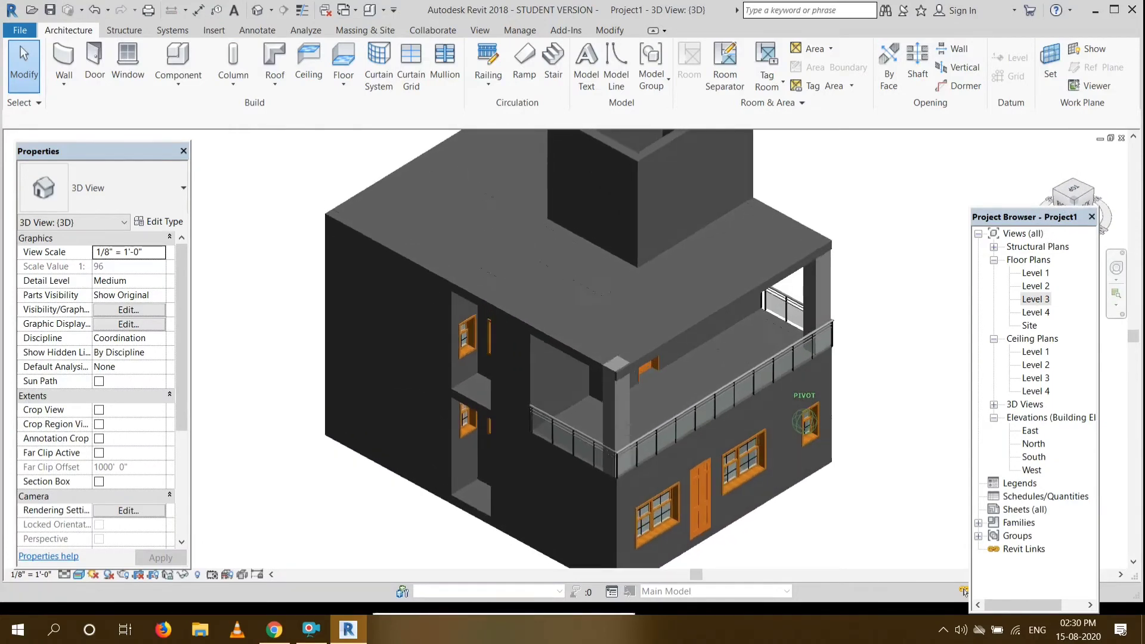
double_click(1036, 311)
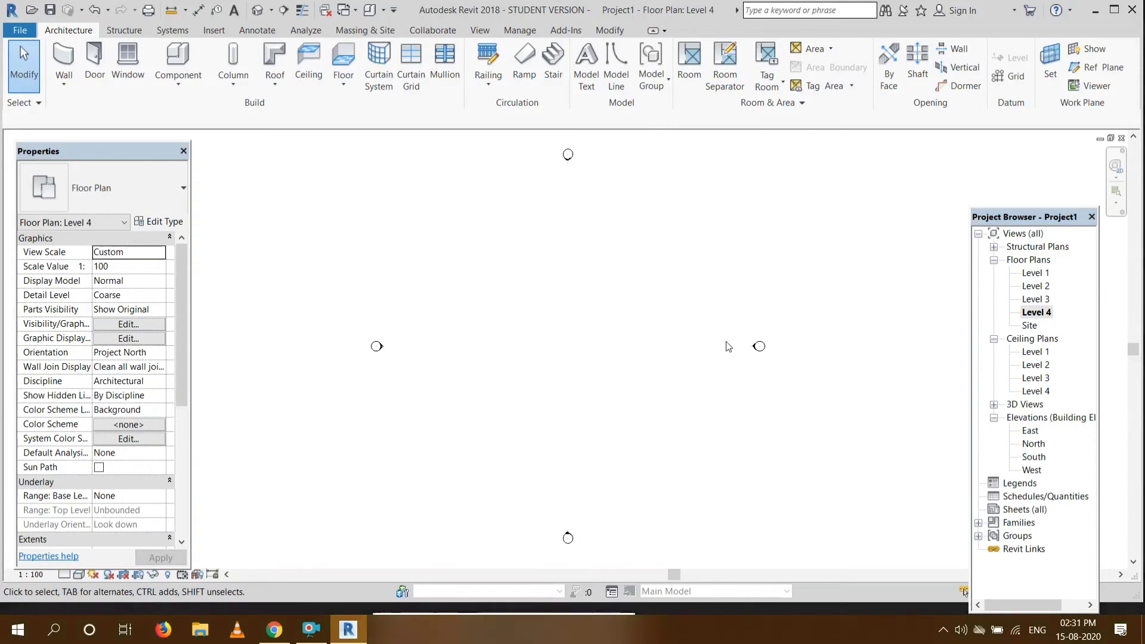
On the Level 3 plan, place an M_Window-Fixed-Oval 1200 x 1800mm window in the stair room wall along the slab edge.
double_click(1036, 299)
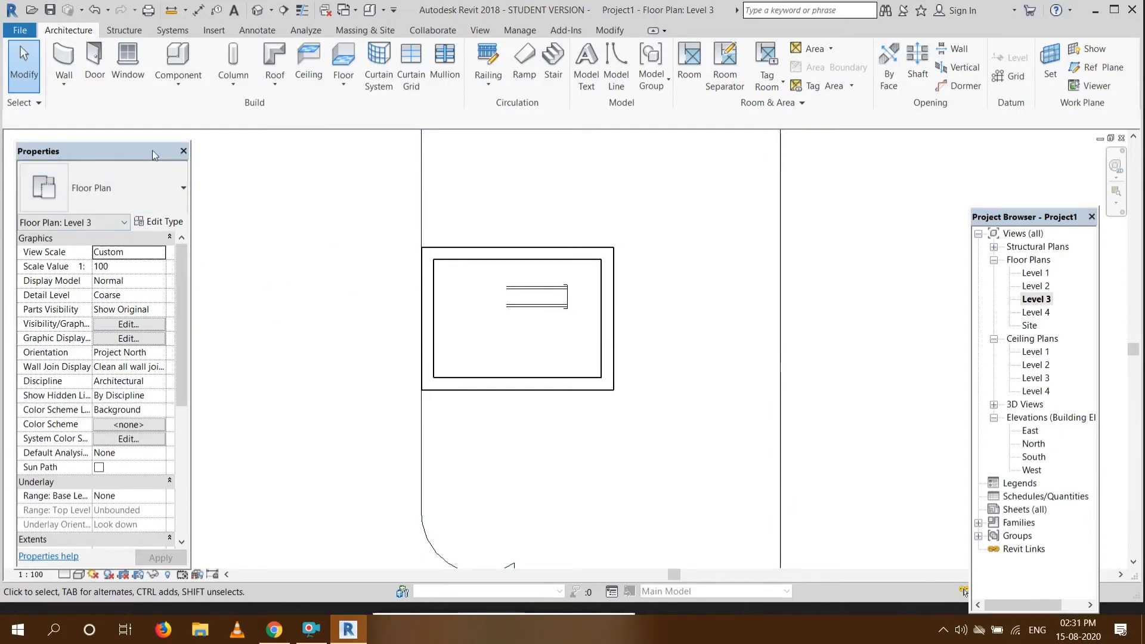
click(129, 62)
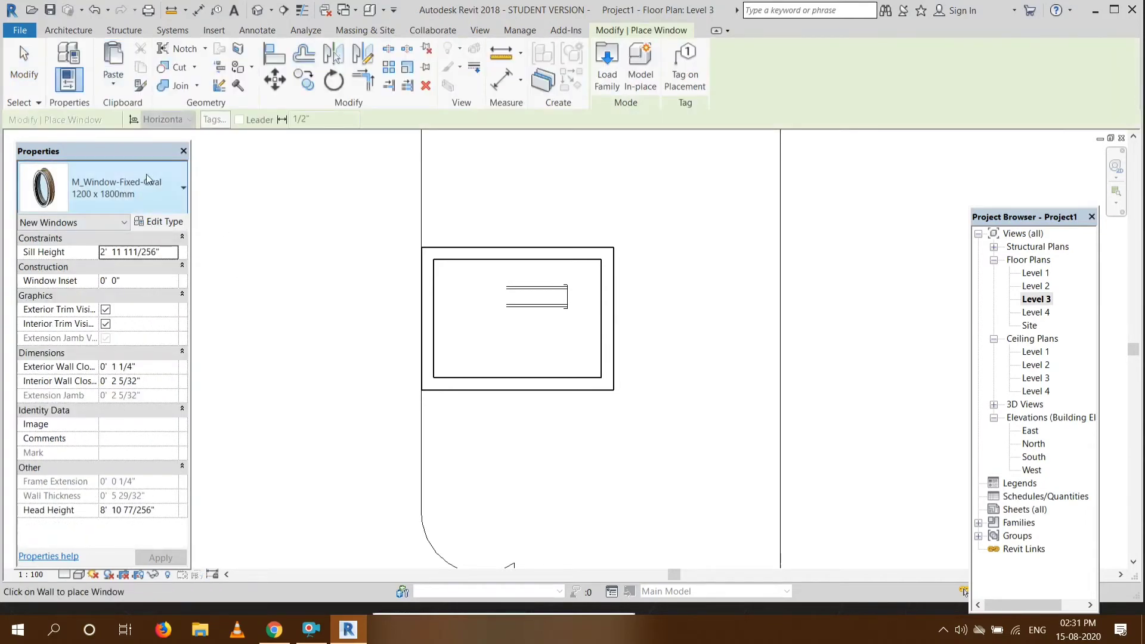
click(172, 211)
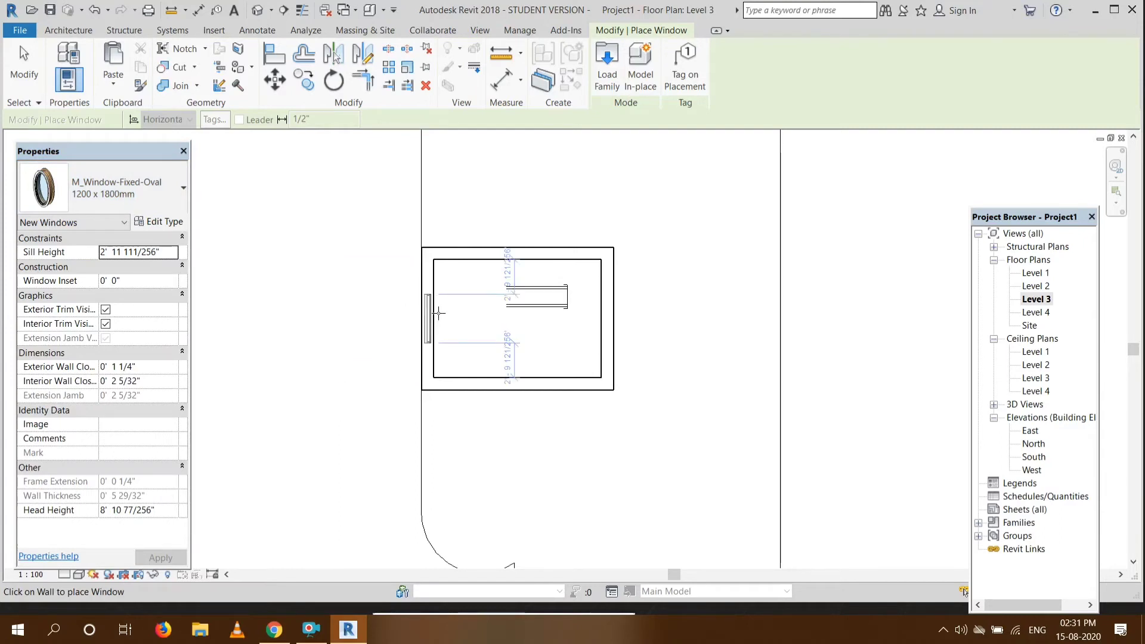
click(438, 310)
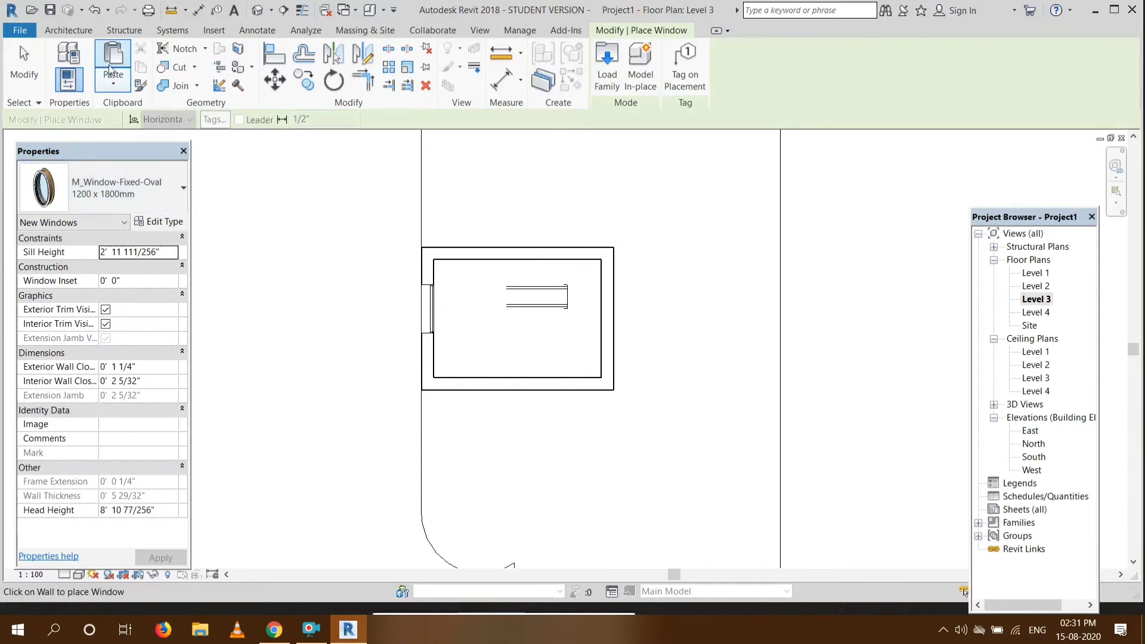
In the stair room wall opposite the oval window, place an M_Window-Single-Hung-Double 1700 x 1300mm window and an M_Door-Interior-Single-4_Panel-Wood 800 x 2400mm door beside it.
click(78, 31)
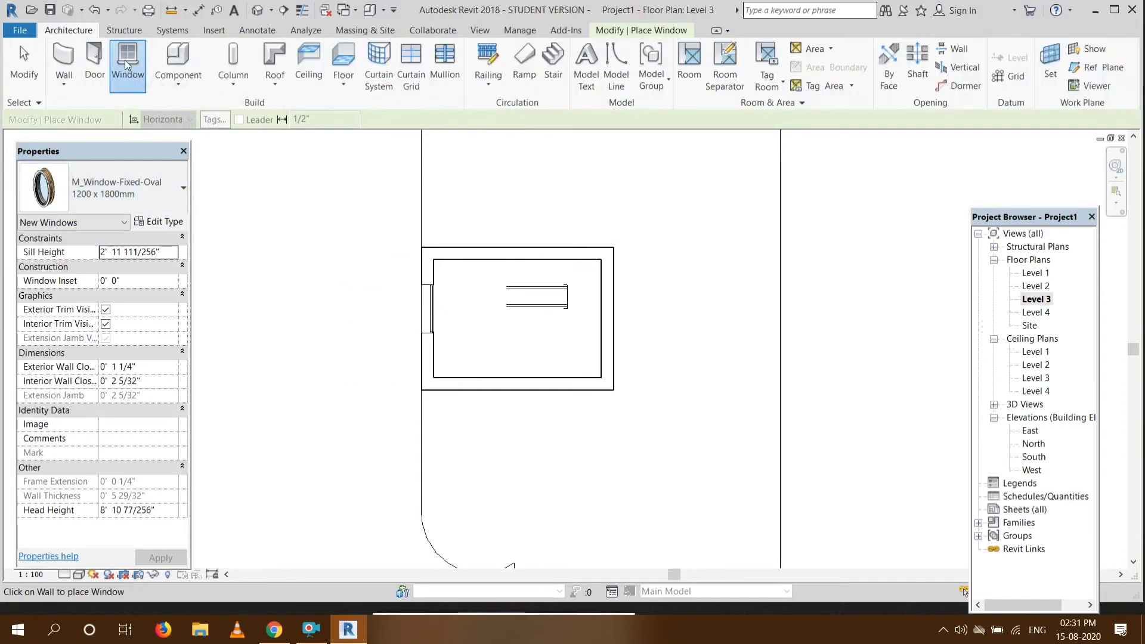
click(145, 205)
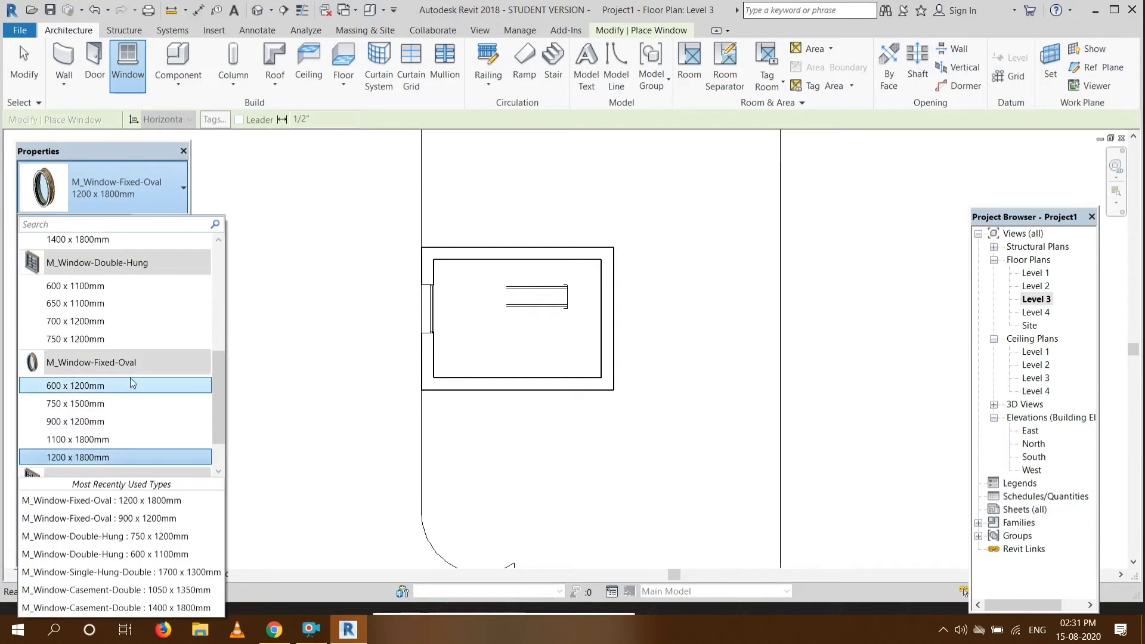
click(60, 334)
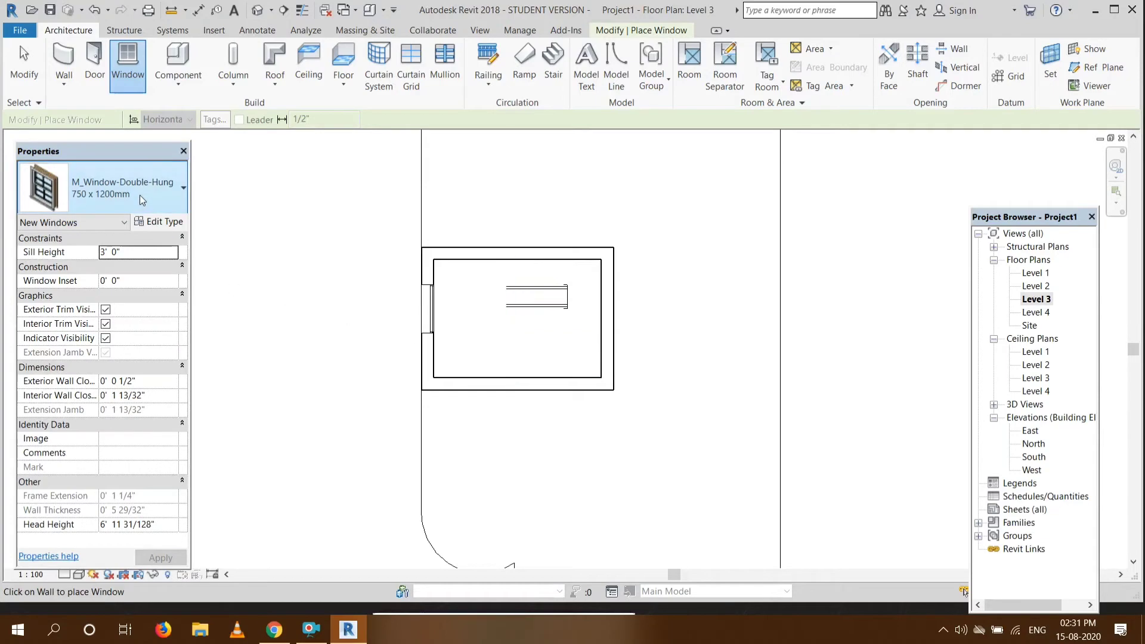
click(119, 188)
scroll(66, 453, down, 3)
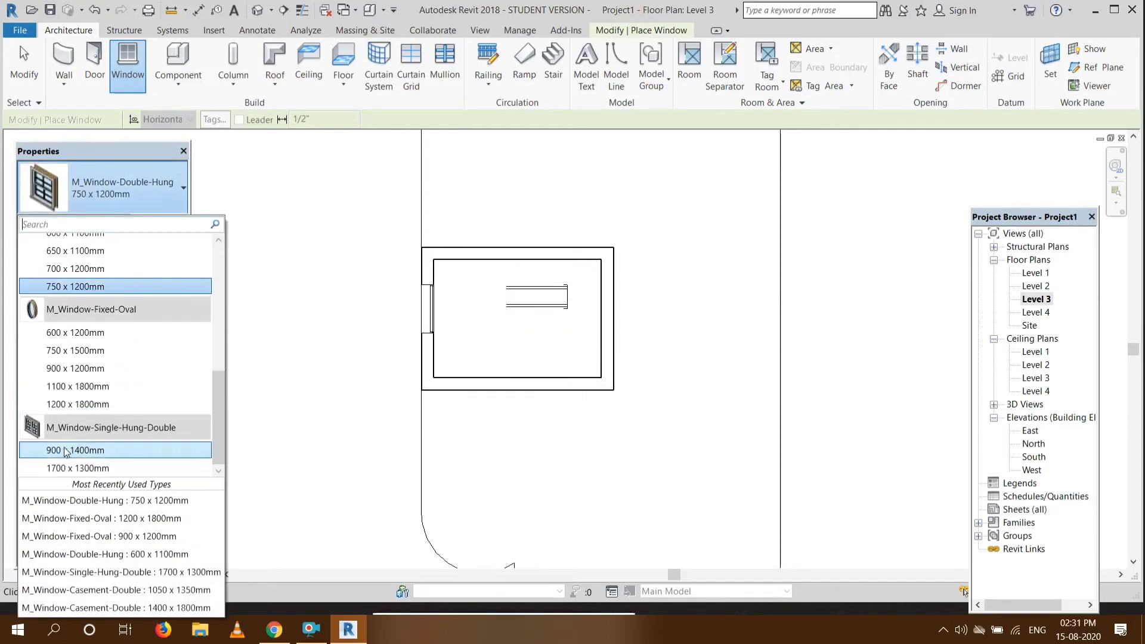
click(77, 468)
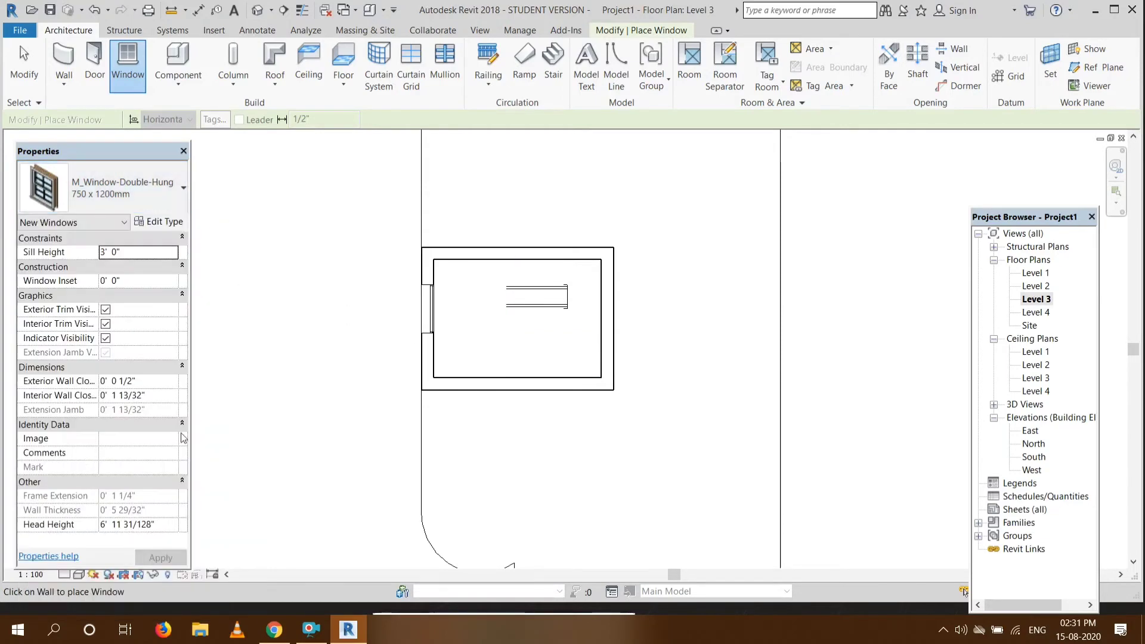
click(606, 352)
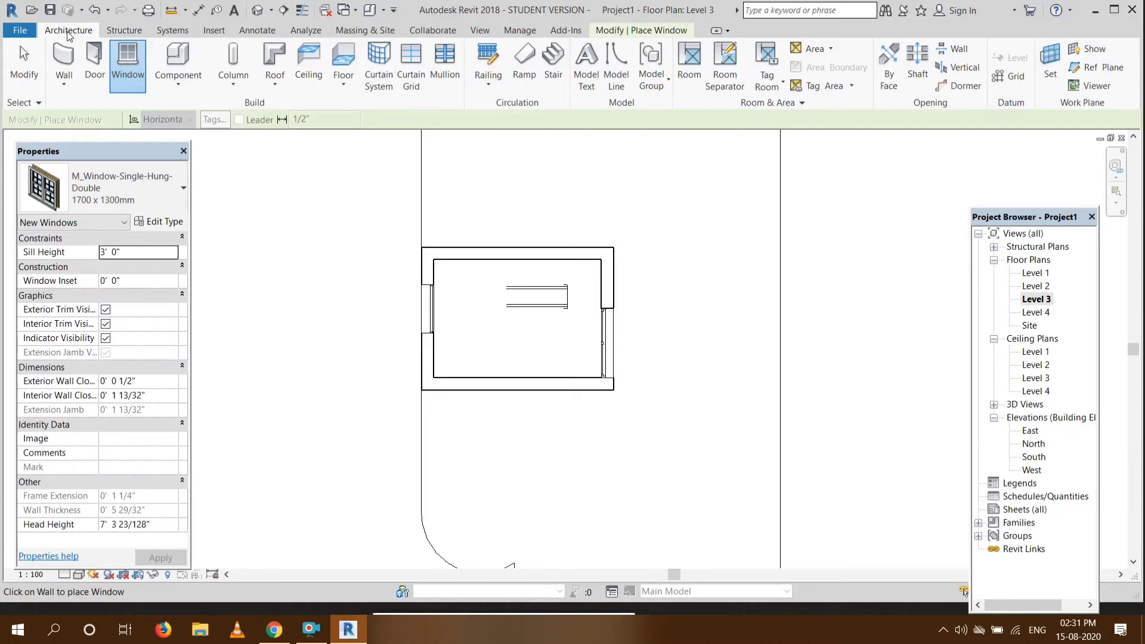
click(93, 60)
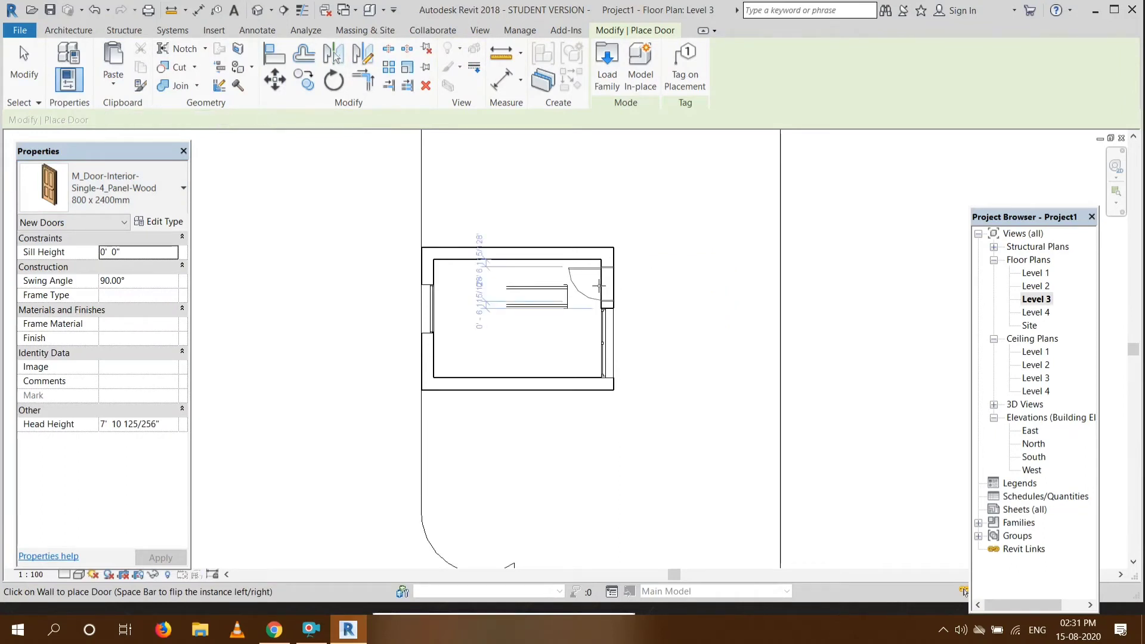
click(599, 286)
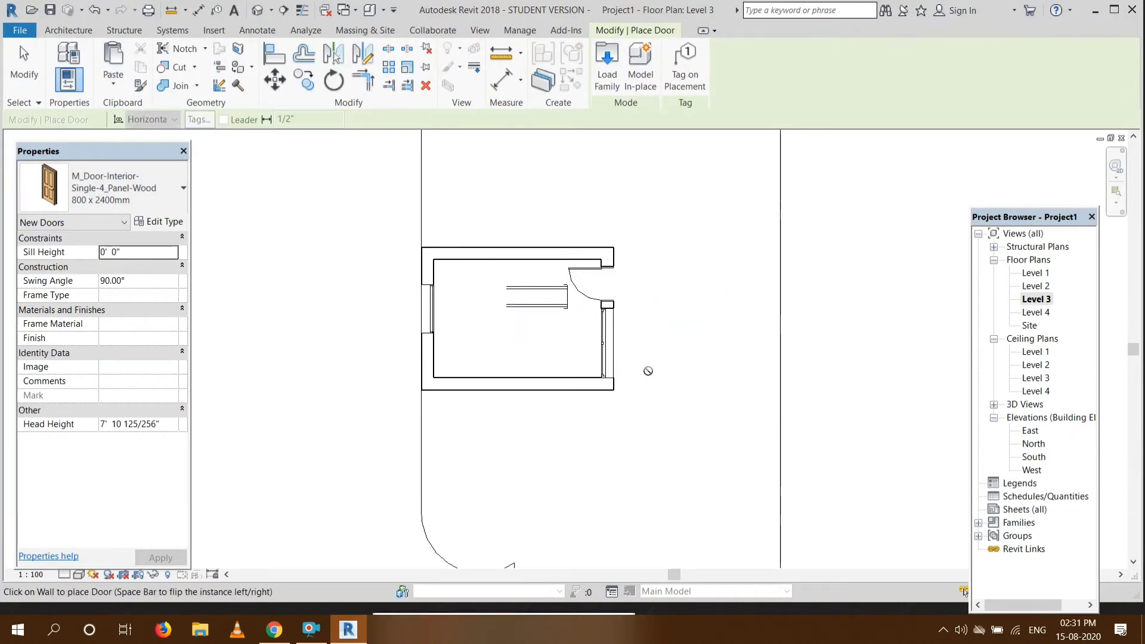
Finish placing the door and examine the stair room's door and window from several angles in the 3D view.
key(Escape)
key(Escape)
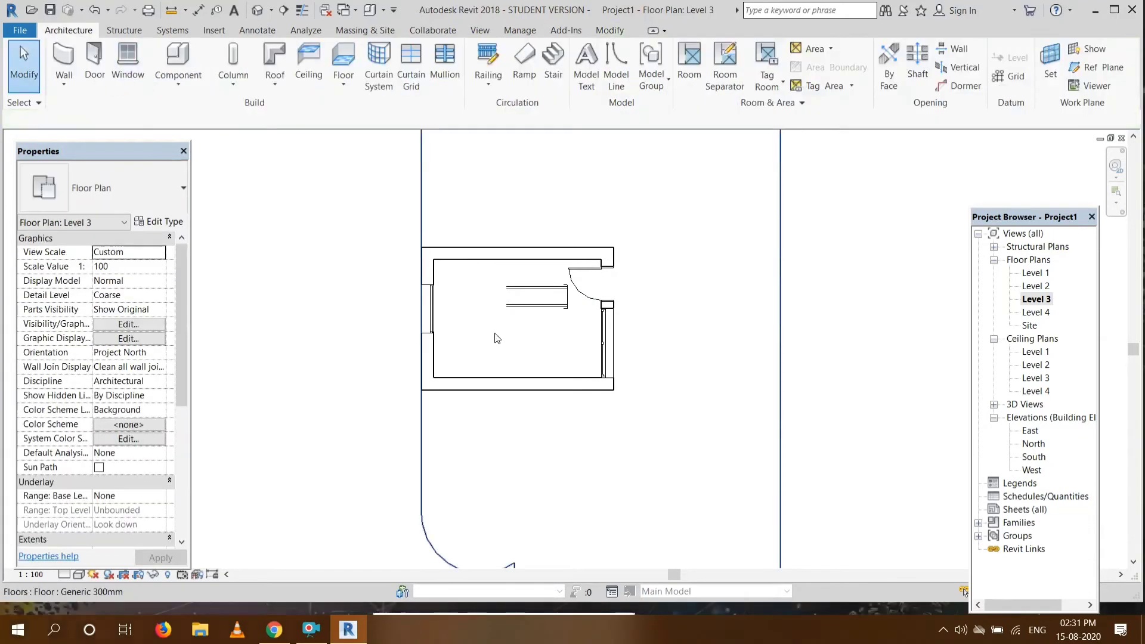
click(257, 10)
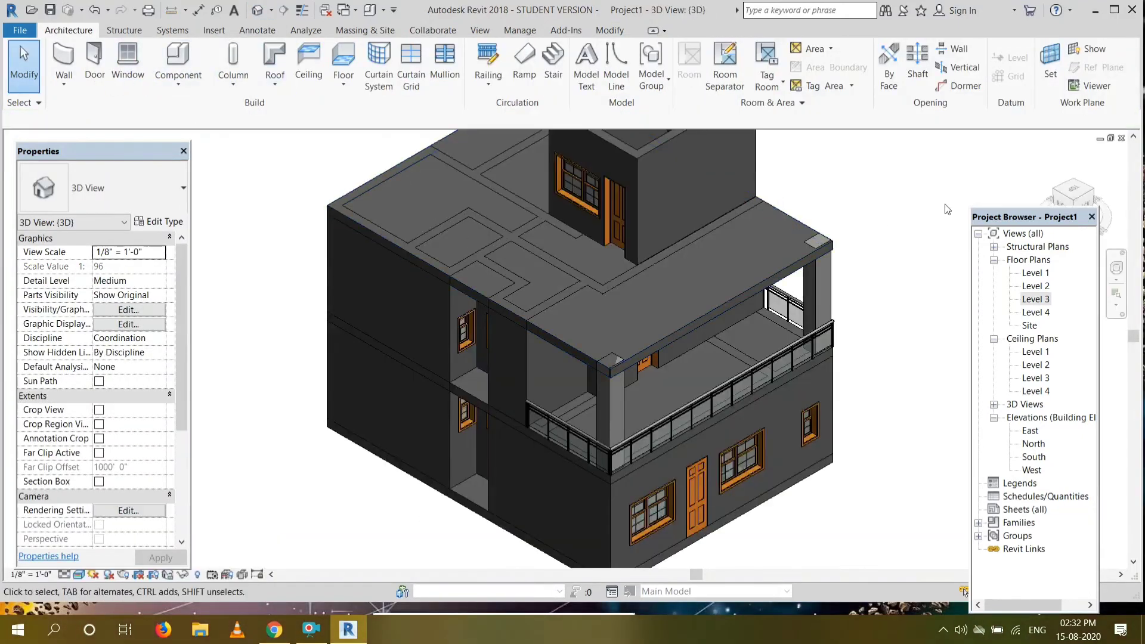
mouse_move(1093, 201)
mouse_down()
mouse_move(1061, 203)
mouse_move(1058, 188)
mouse_move(1041, 185)
mouse_move(1088, 222)
mouse_move(1094, 212)
mouse_up()
drag(1132, 335, 1133, 307)
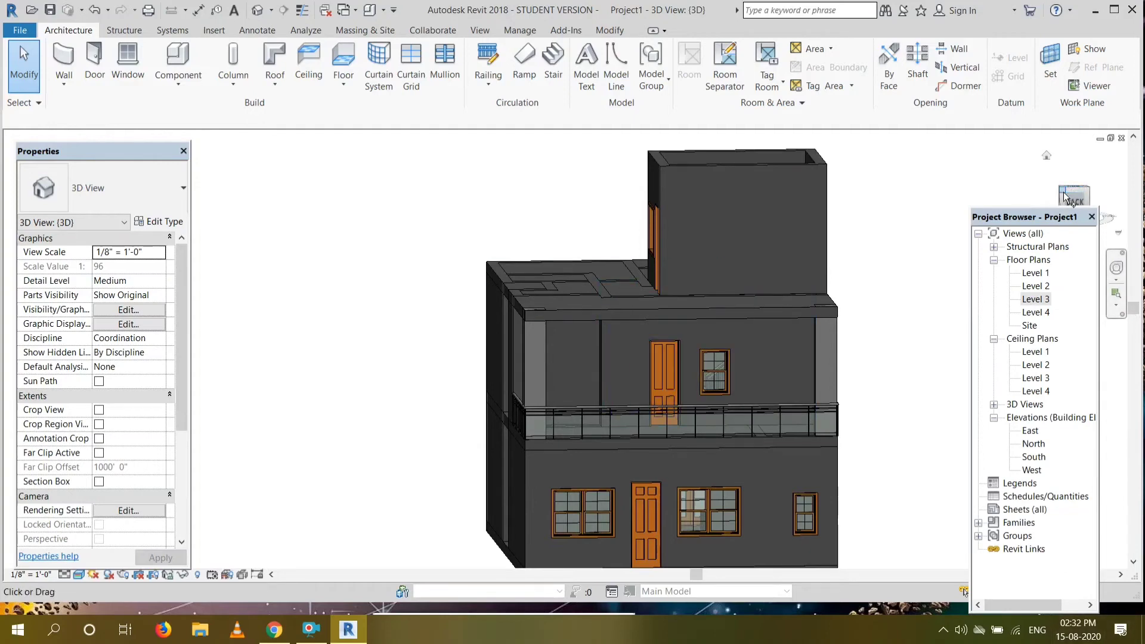
drag(1065, 197, 1043, 199)
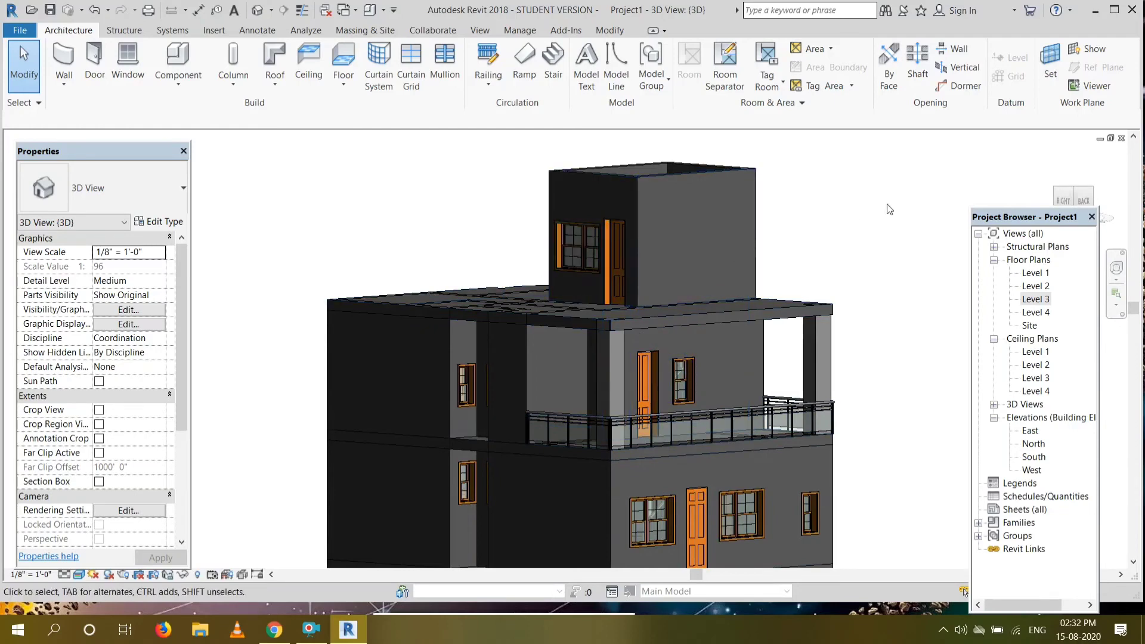
click(1084, 192)
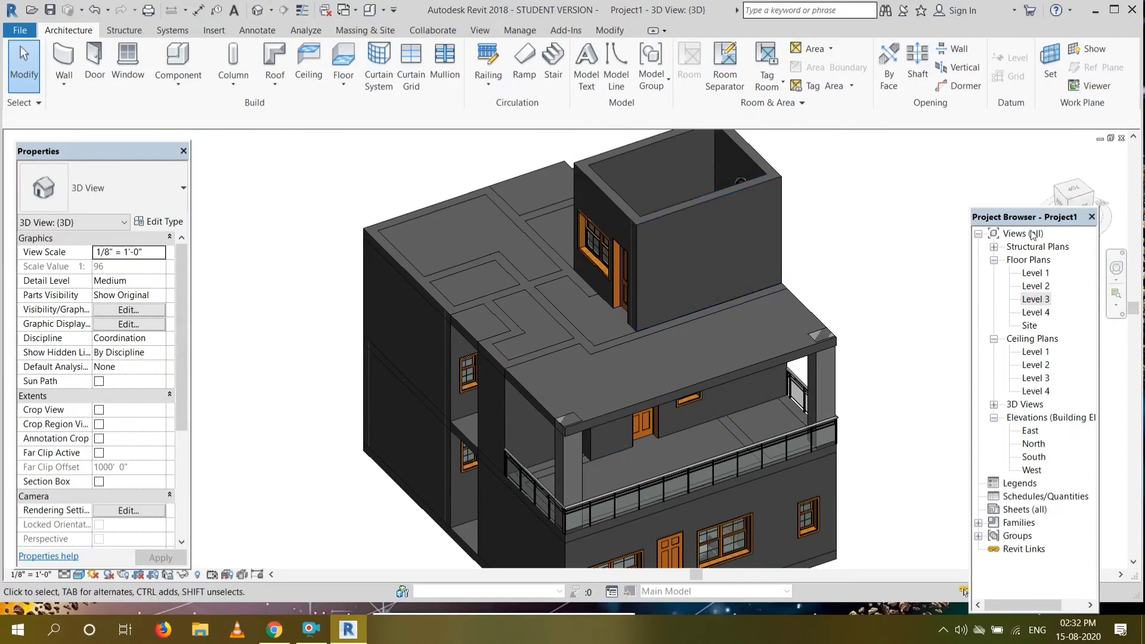
Flip the stair room door's facing on the Level 3 plan so it opens outward onto the slab, and check it in 3D.
double_click(1033, 298)
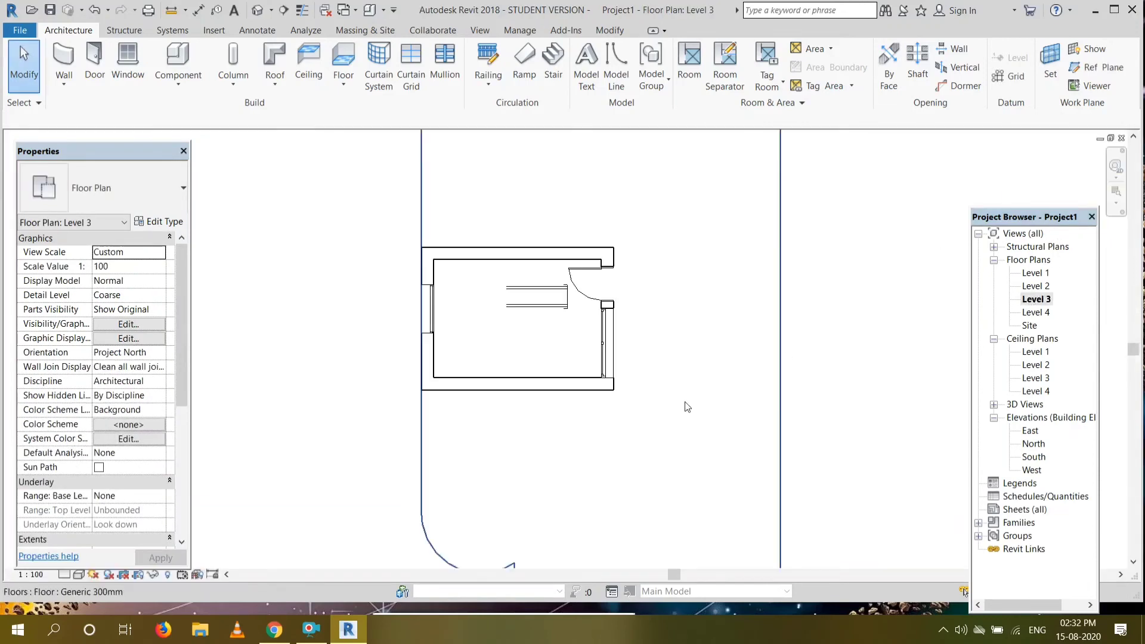
click(594, 286)
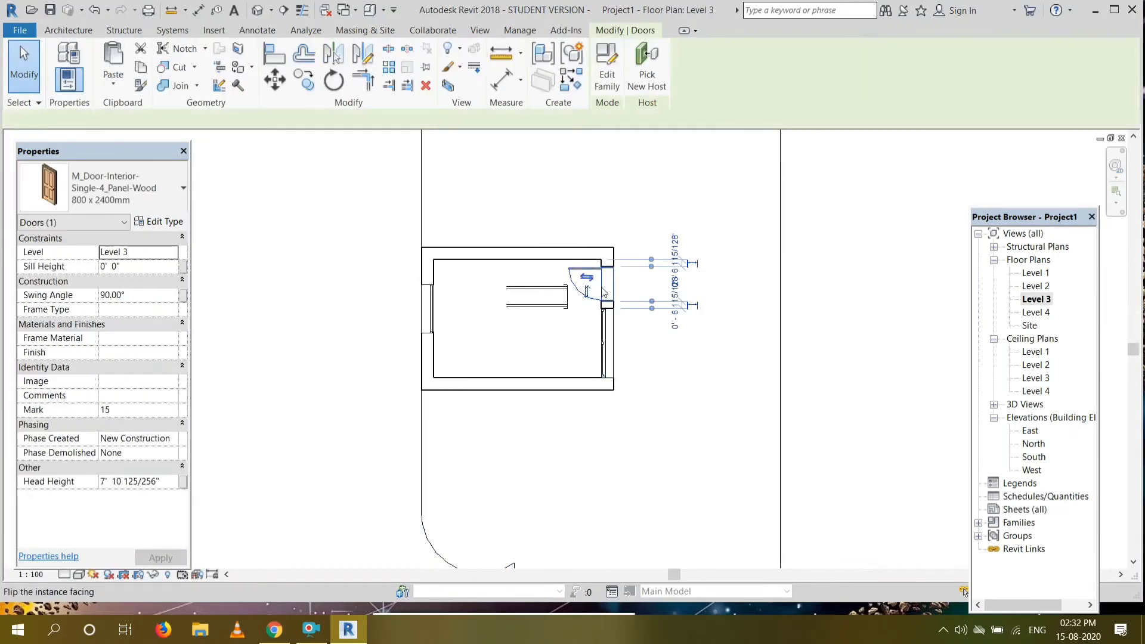
click(592, 285)
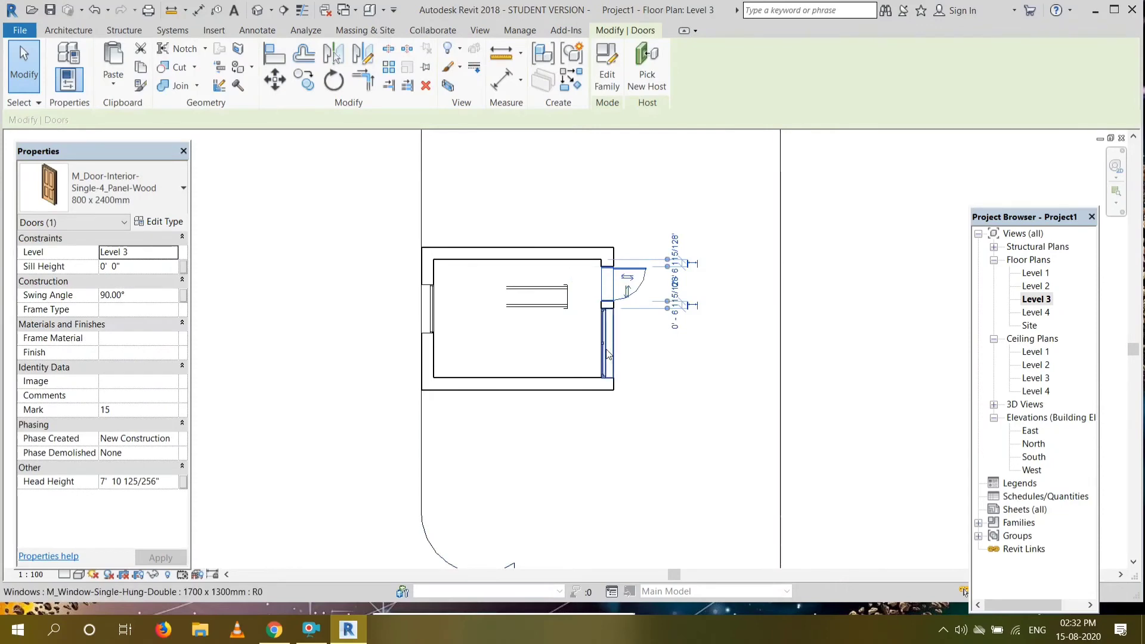
click(257, 9)
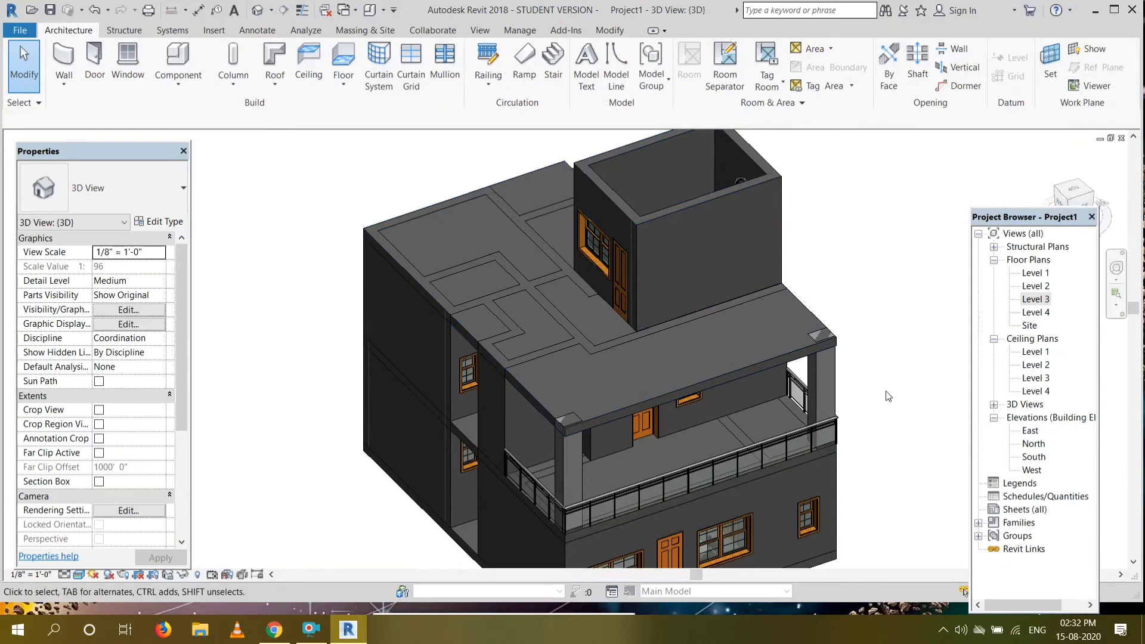
click(1061, 195)
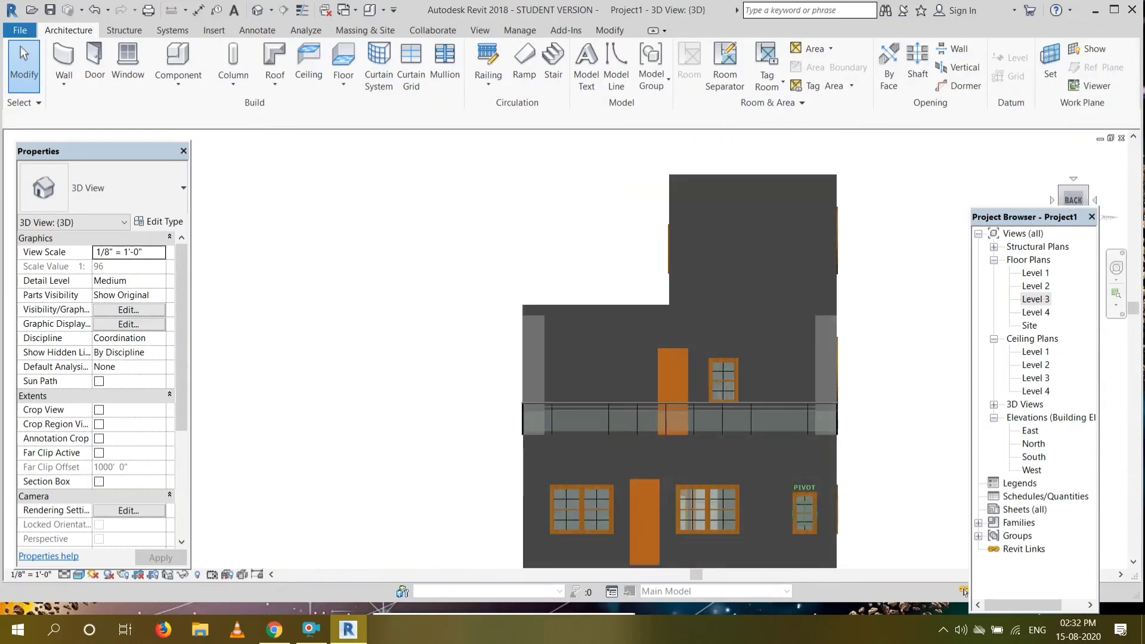
drag(1066, 195, 1093, 217)
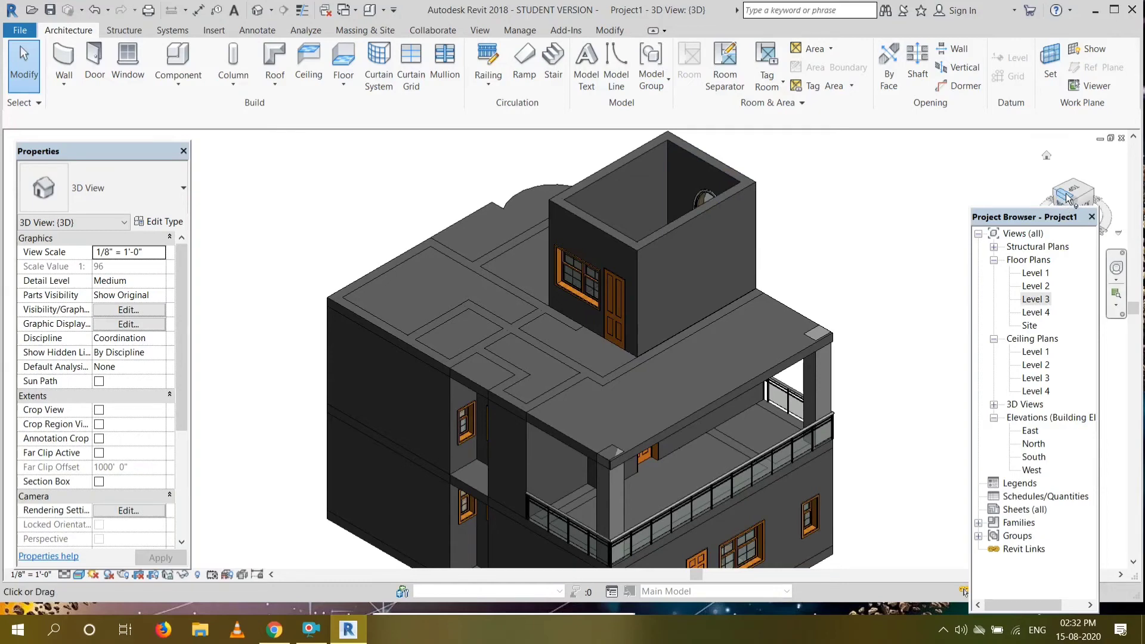
drag(1067, 198, 1069, 197)
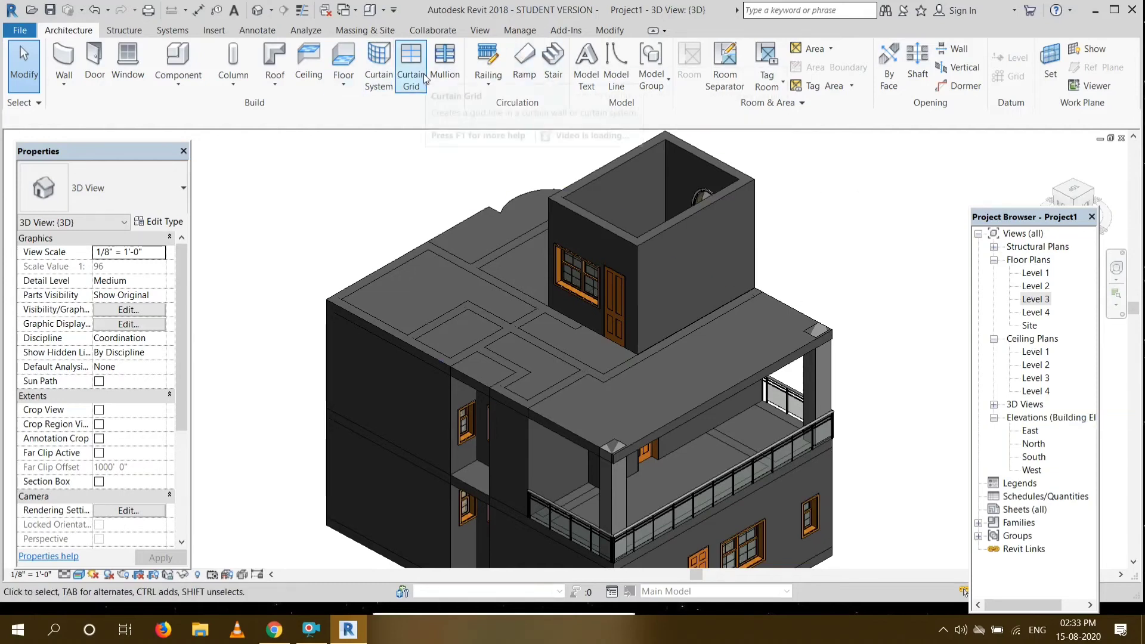
Start a Glass Panel - Bottom Fill railing on the Level 3 plan with a line about 10' long from the stair room's outer corner to the slab corner.
click(484, 59)
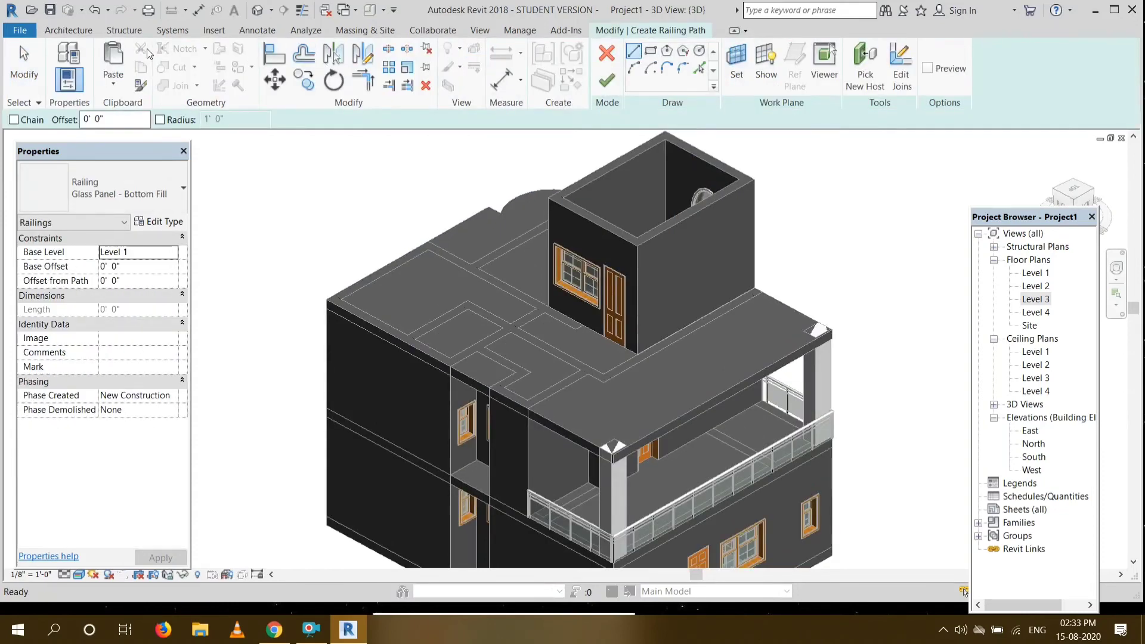
double_click(1037, 299)
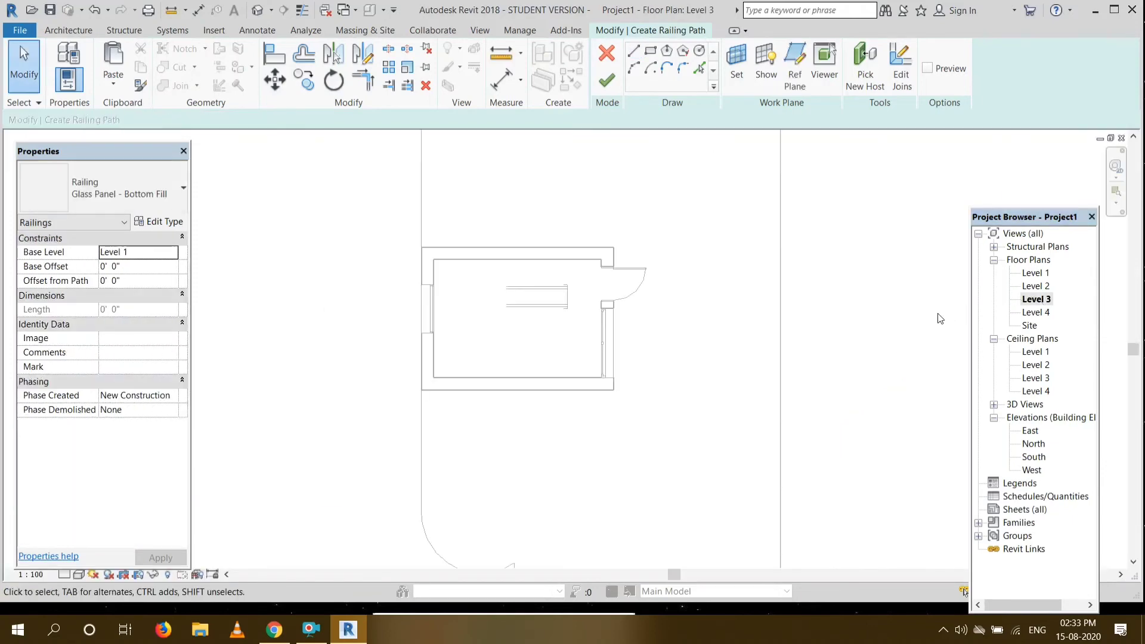
scroll(633, 465, down, 2)
scroll(525, 337, up, 3)
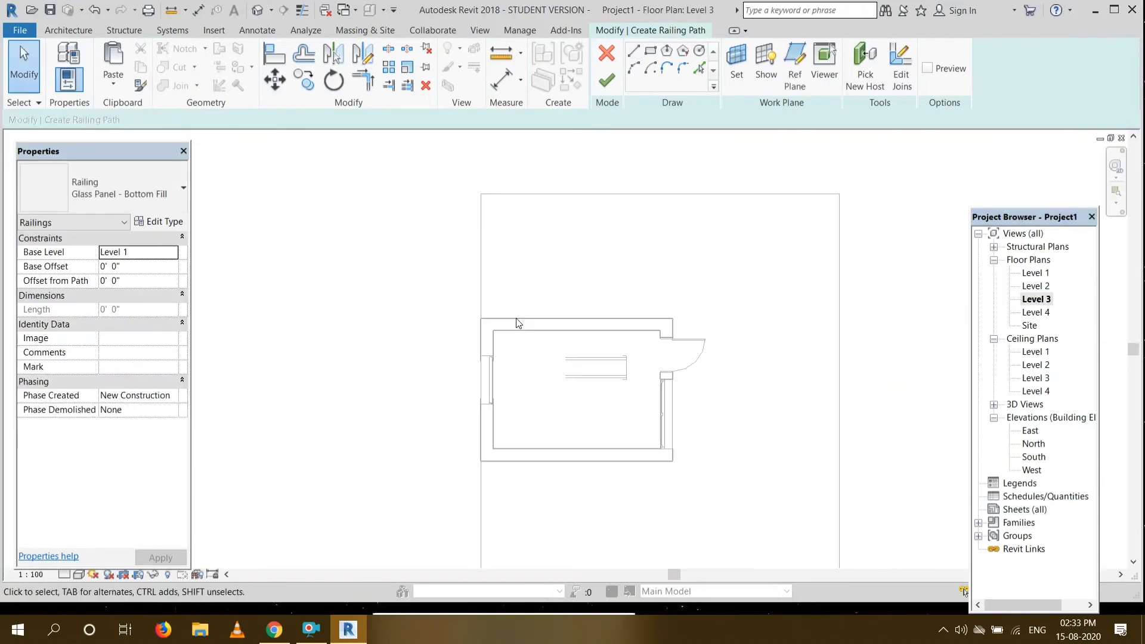
click(632, 57)
scroll(476, 317, up, 2)
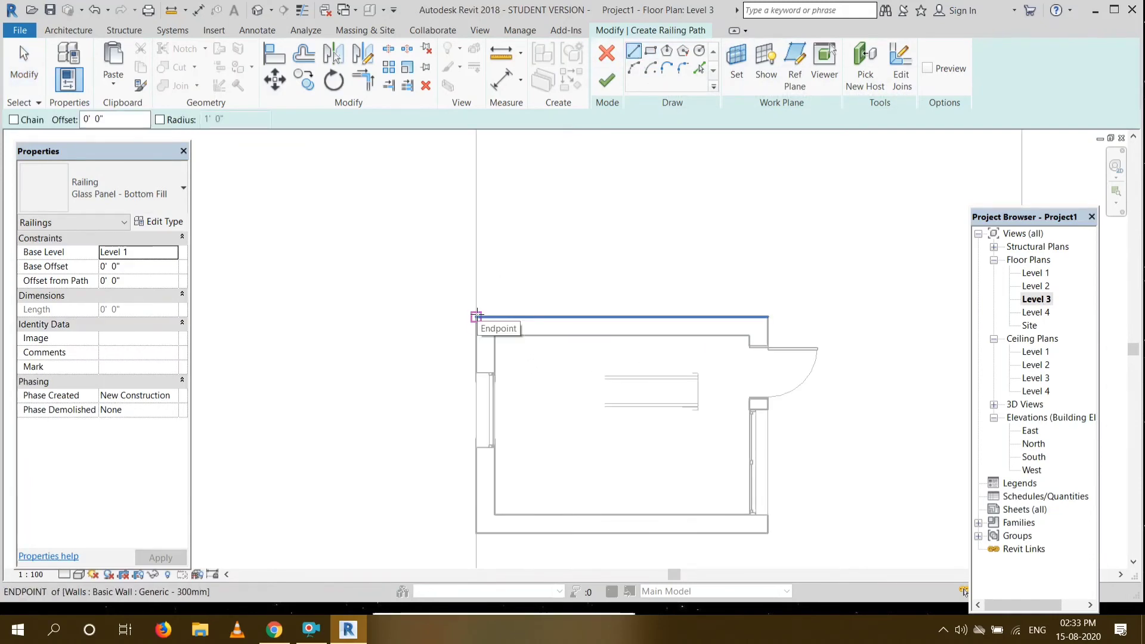
click(476, 317)
scroll(485, 209, down, 2)
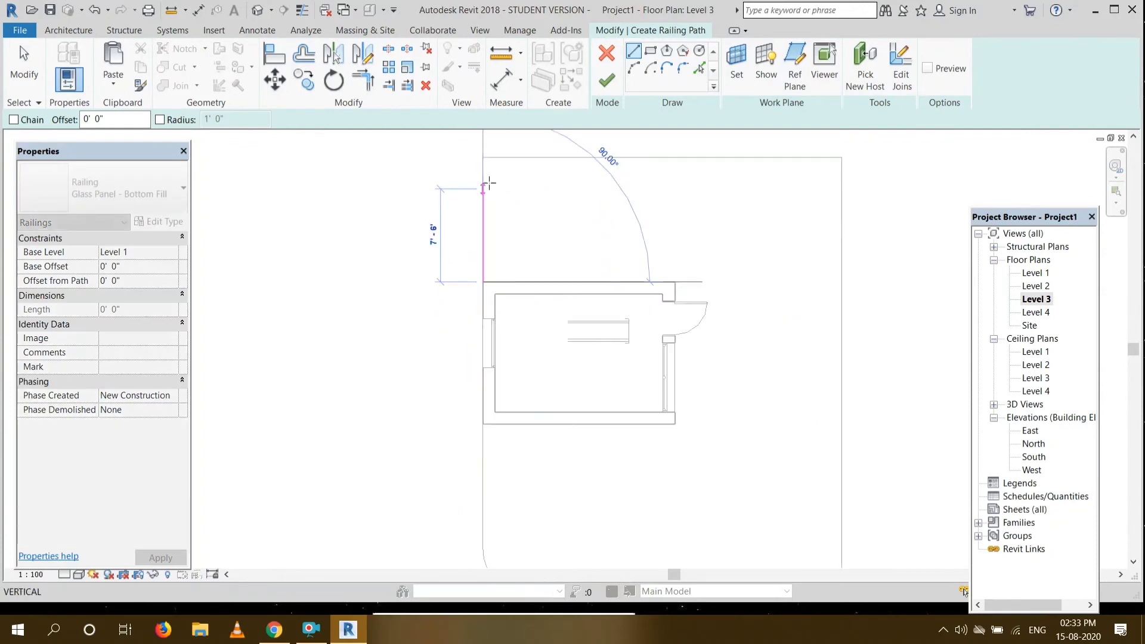
click(483, 135)
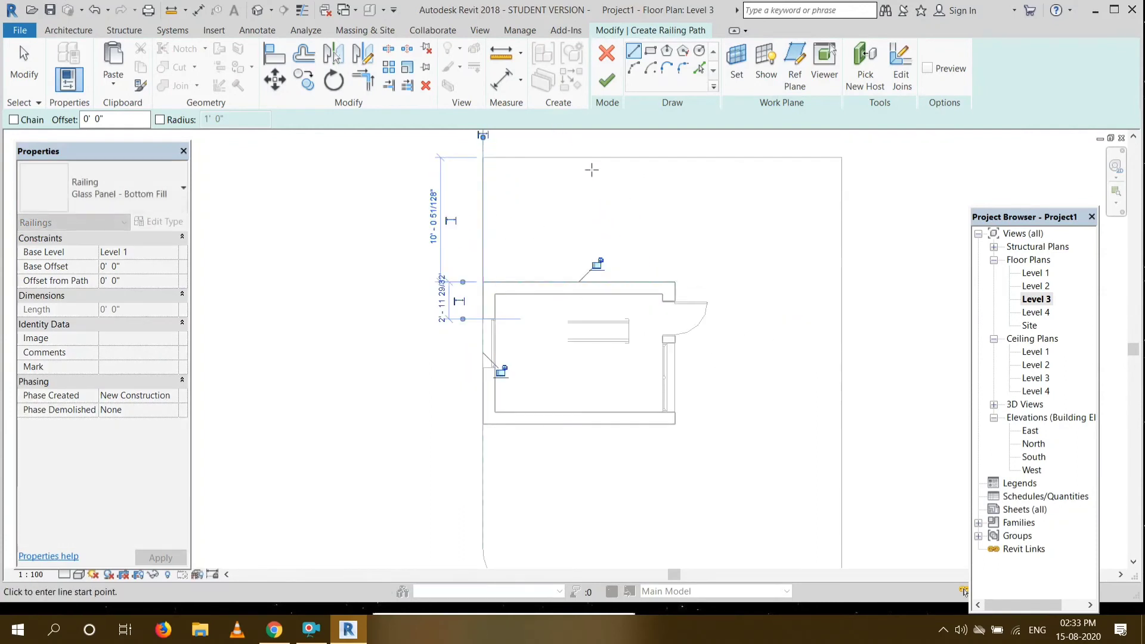
Extend the railing path along the adjoining slab edge, about 29' long, and the full edge opposite the stair room, about 37' long.
click(841, 158)
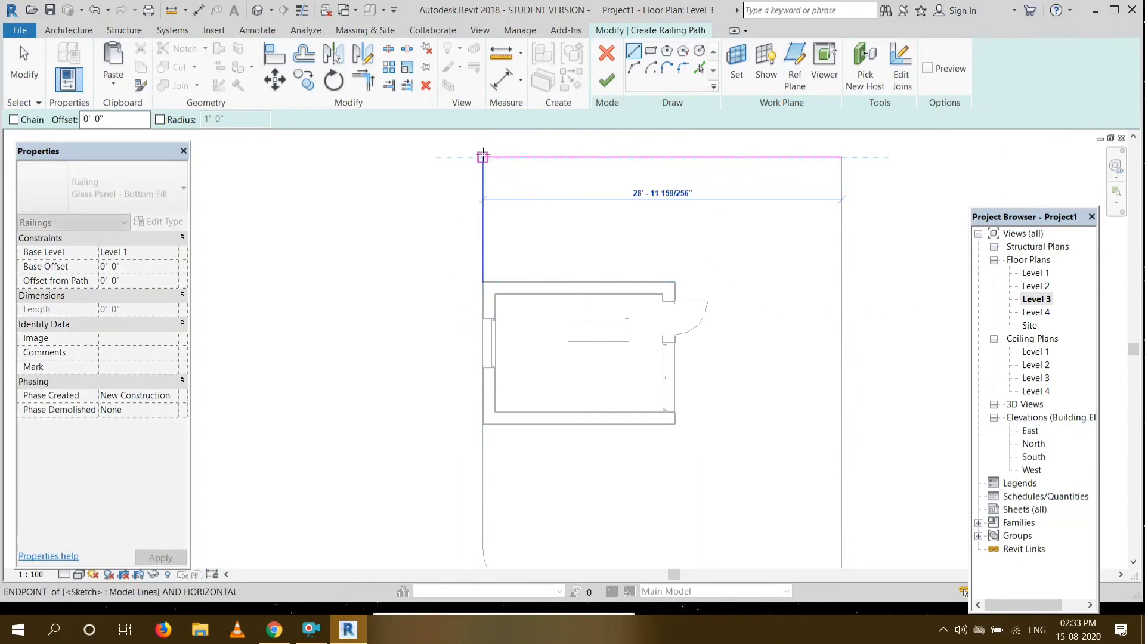
click(532, 213)
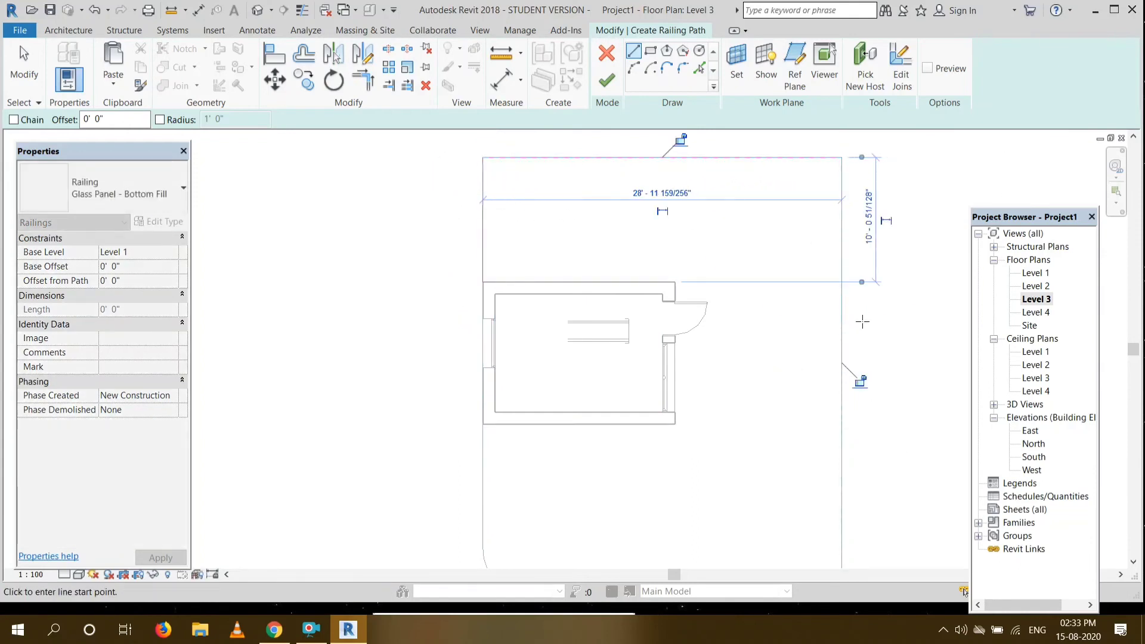
scroll(862, 322, down, 2)
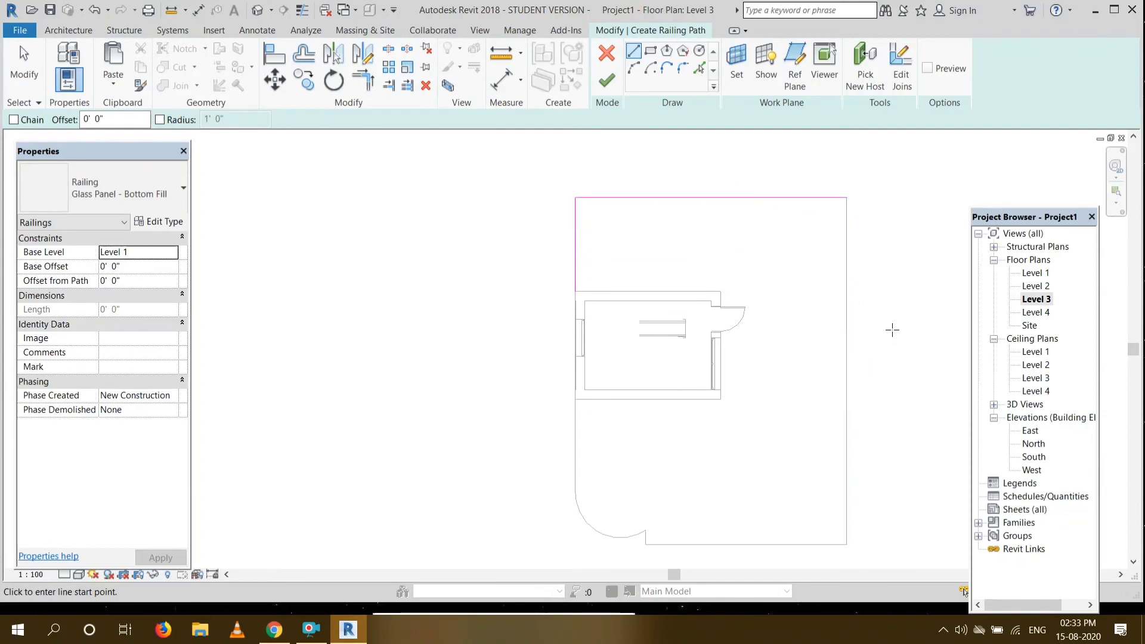
scroll(837, 198, up, 1)
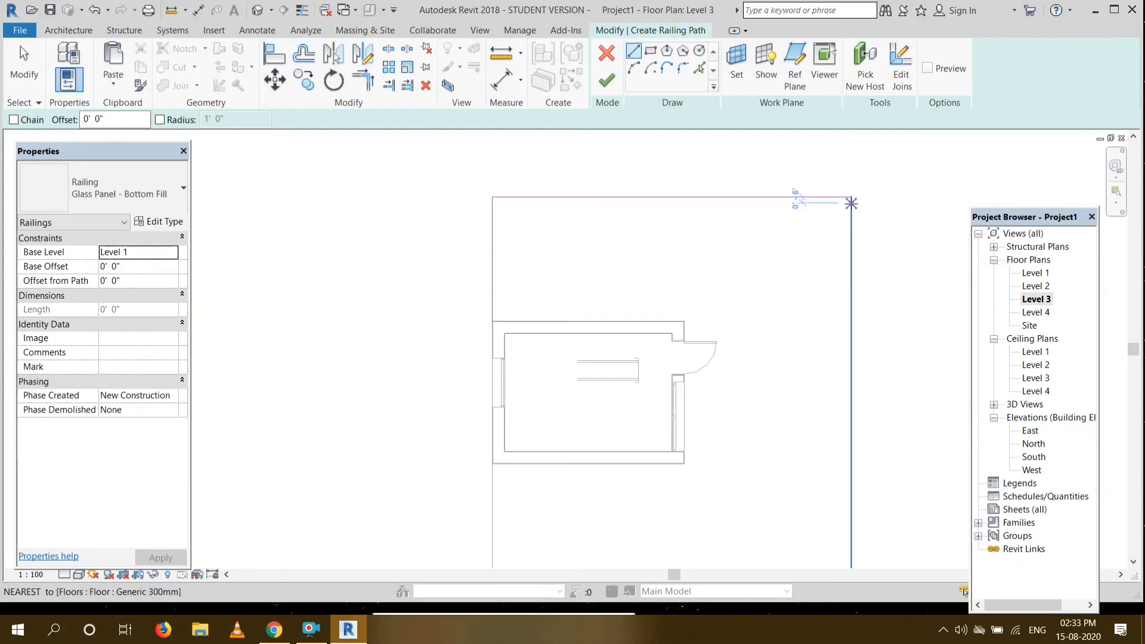
click(851, 197)
scroll(857, 362, down, 2)
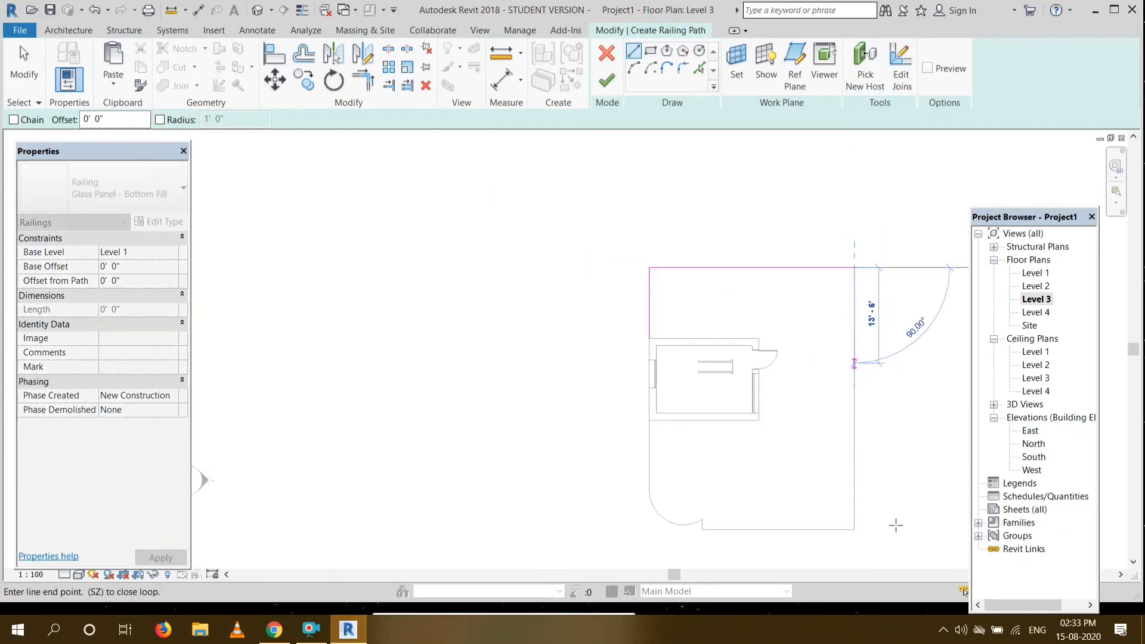
click(855, 529)
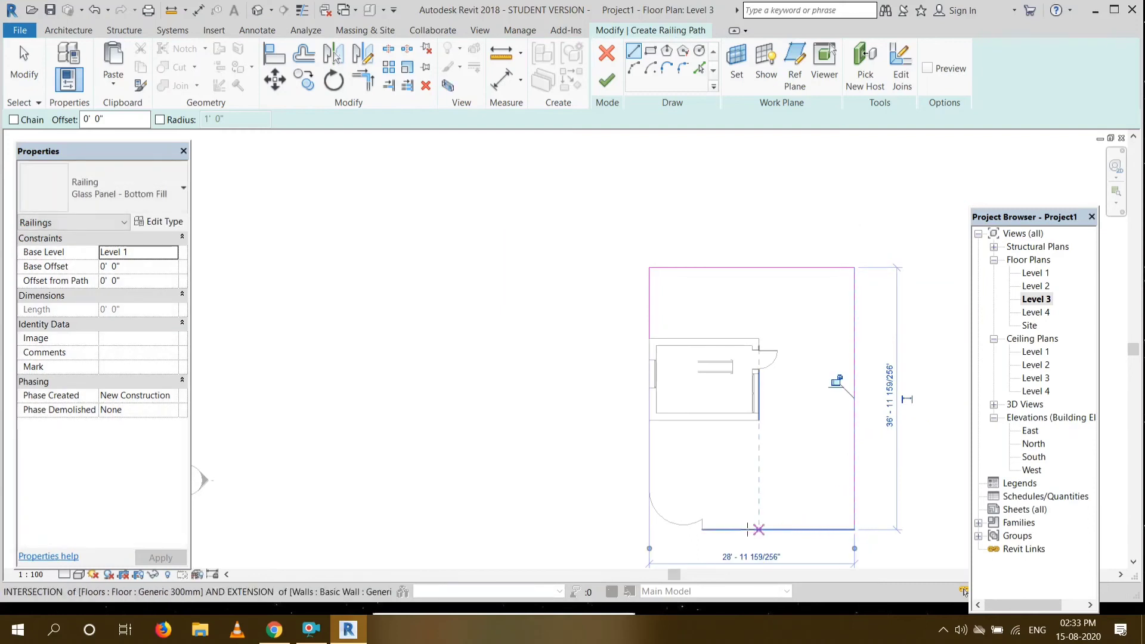
Sketch the railing path along the slab edge nearest the curved corner, about 21' 6" long, and add the 1' 6" return to the curve's endpoint.
scroll(702, 529, up, 2)
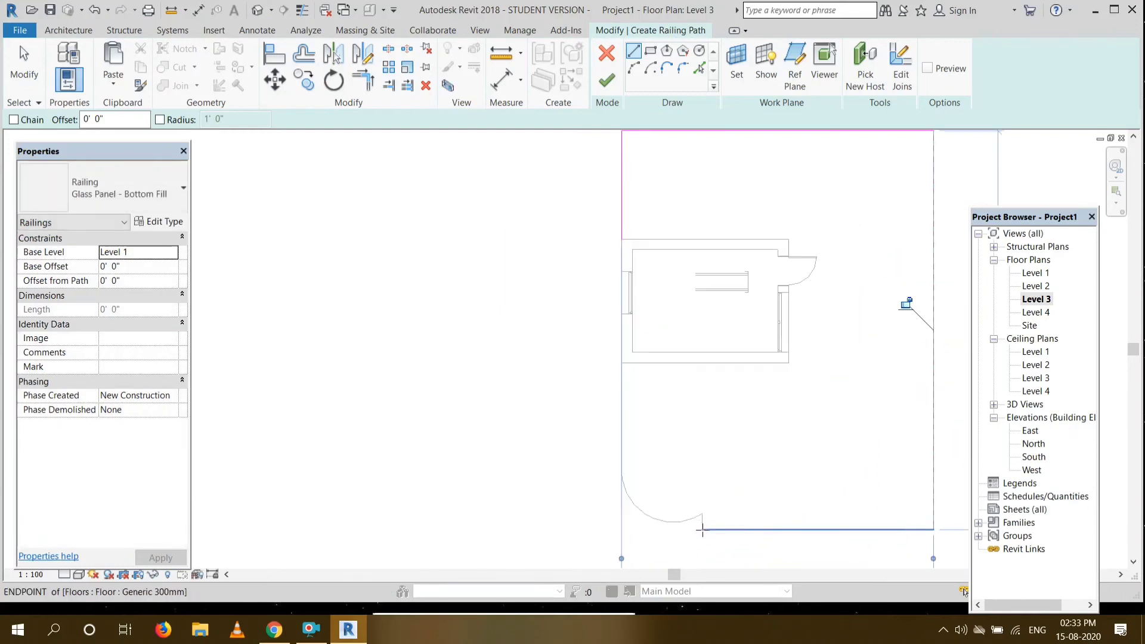
click(701, 529)
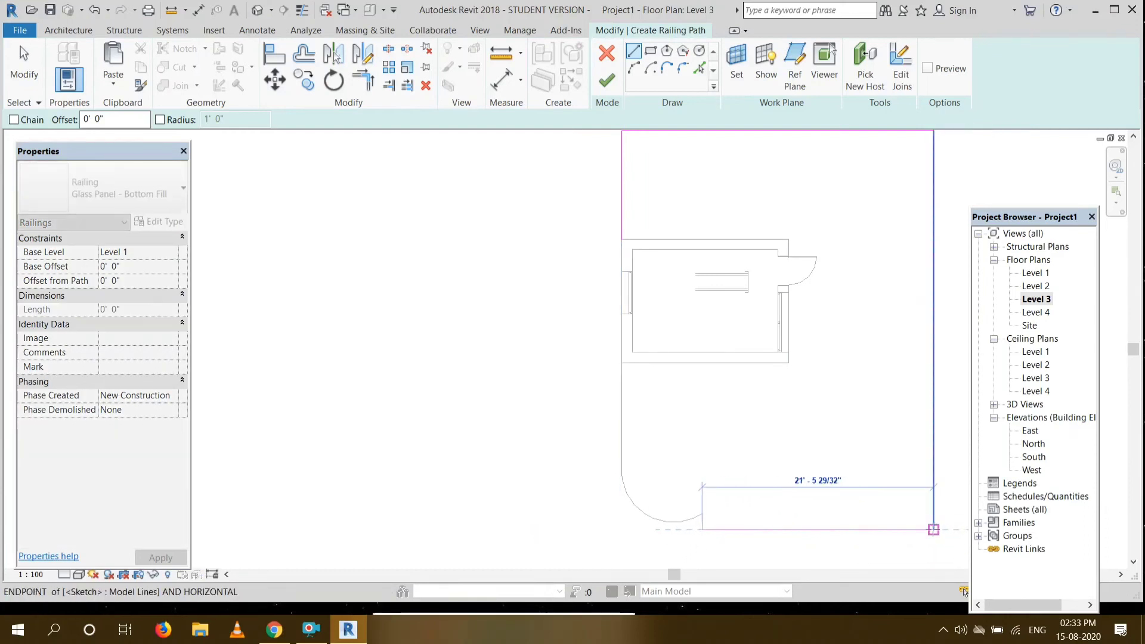
click(933, 528)
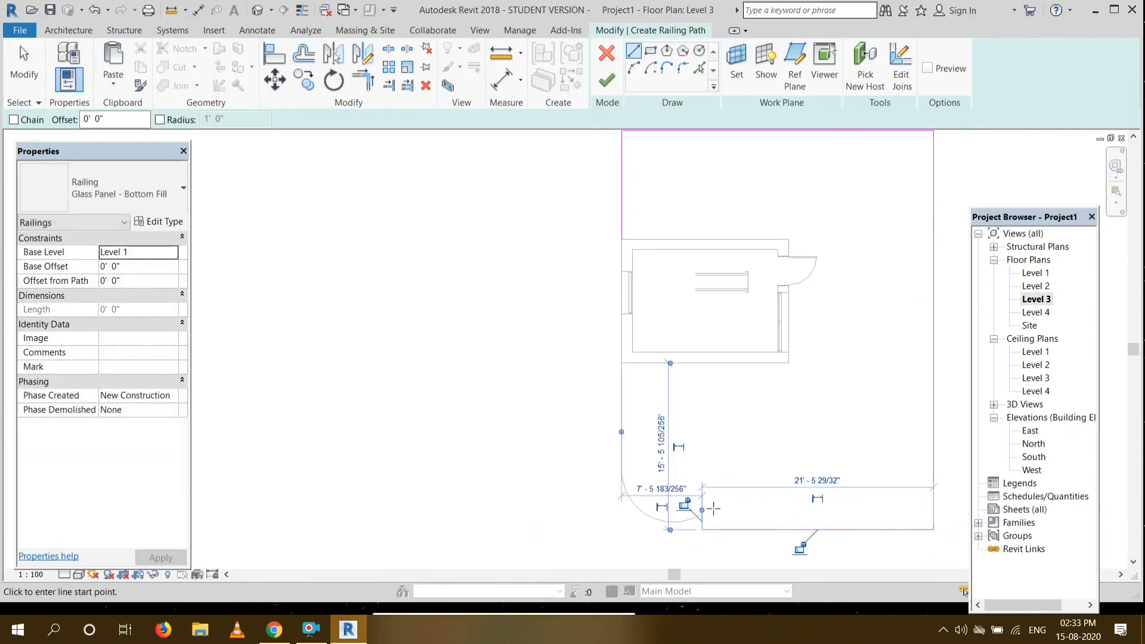
key(Escape)
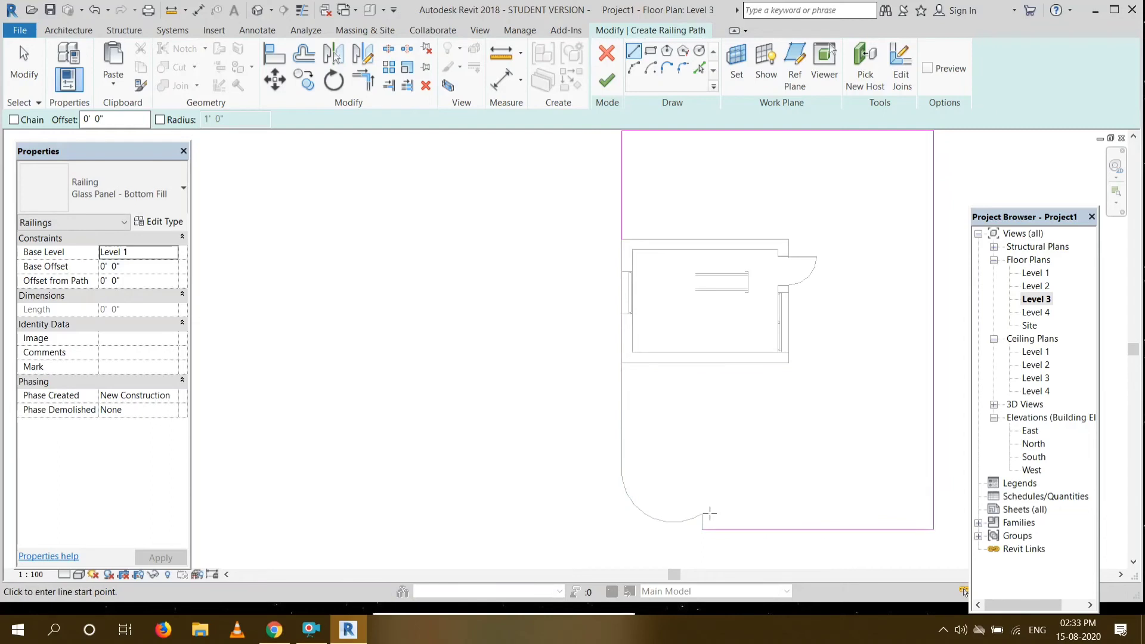
scroll(710, 513, up, 2)
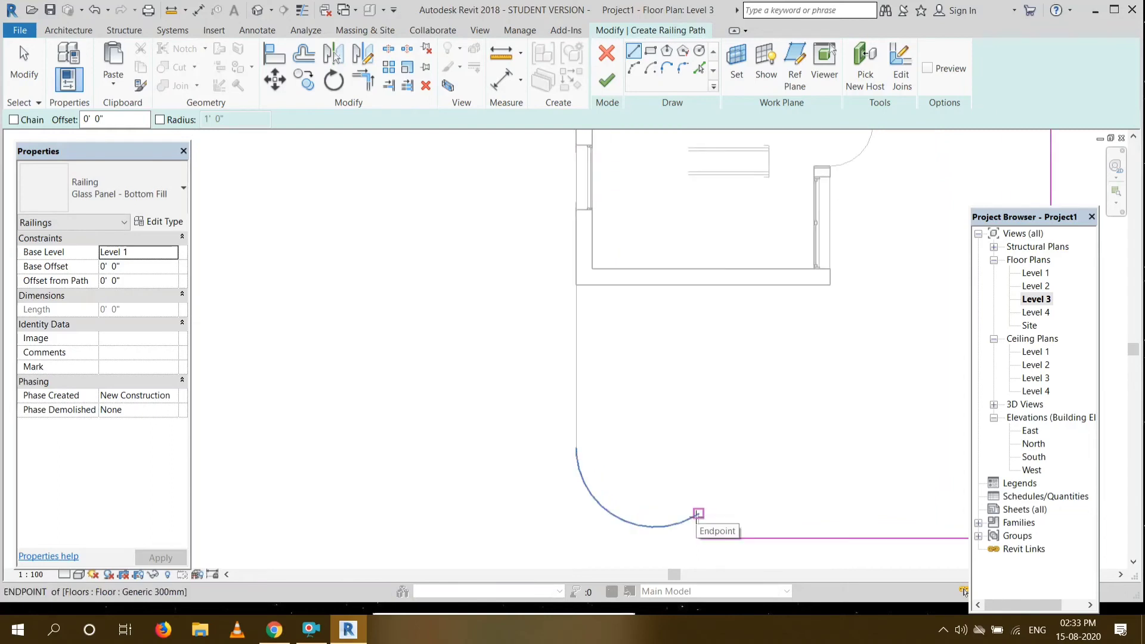
click(697, 517)
click(699, 537)
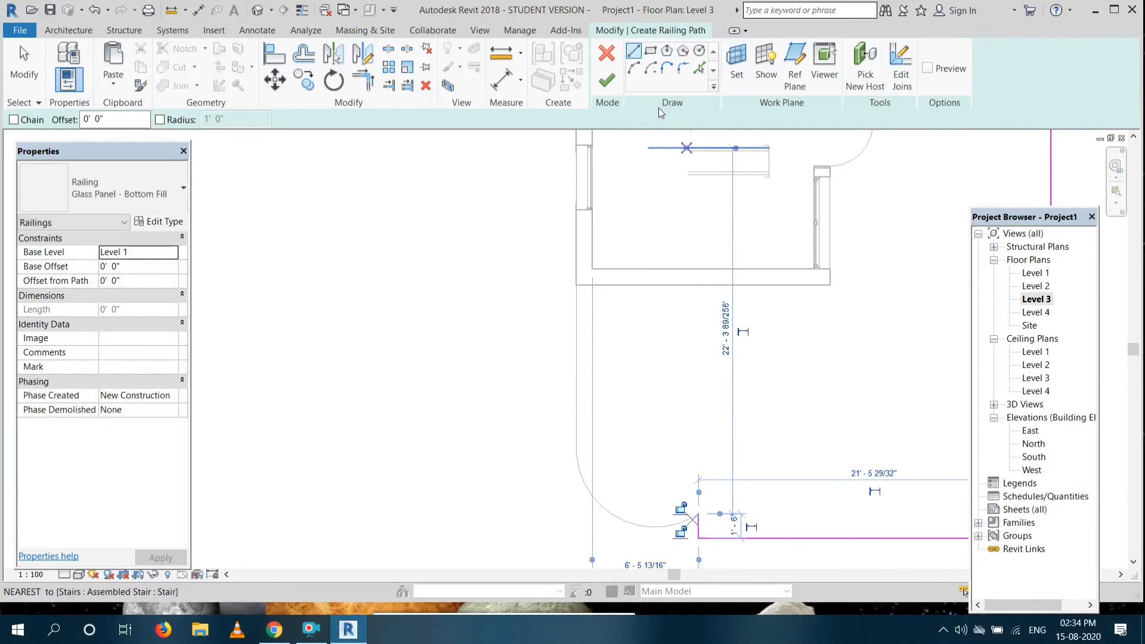
Trace the slab's curved corner with a three-point arc in the railing path, with a radius of about 4' 10".
click(634, 67)
scroll(701, 477, up, 2)
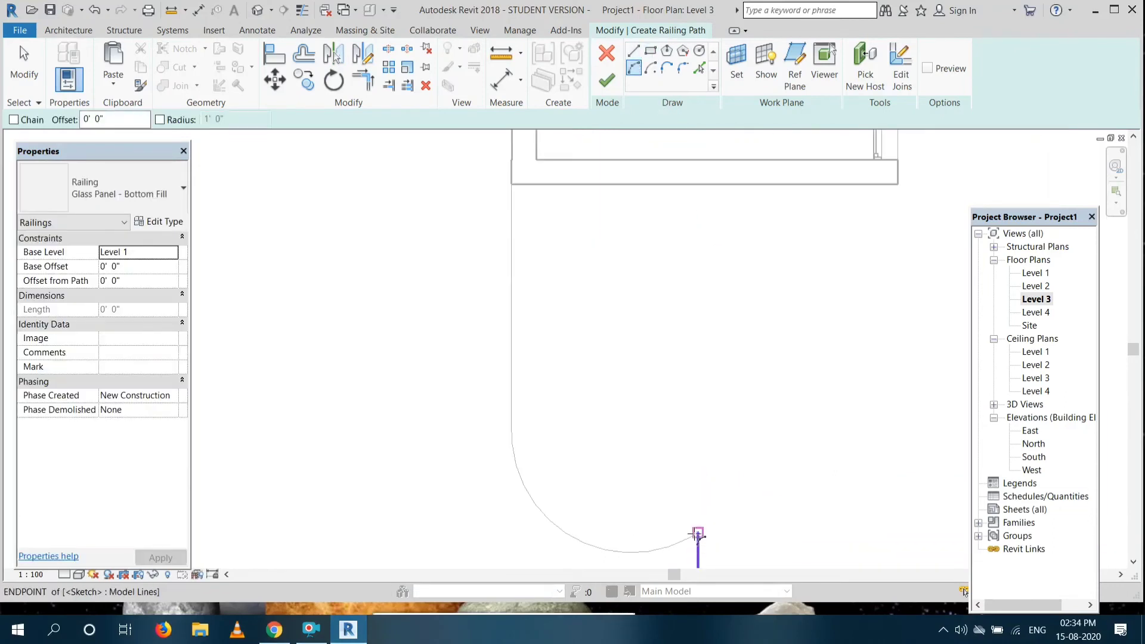
click(698, 533)
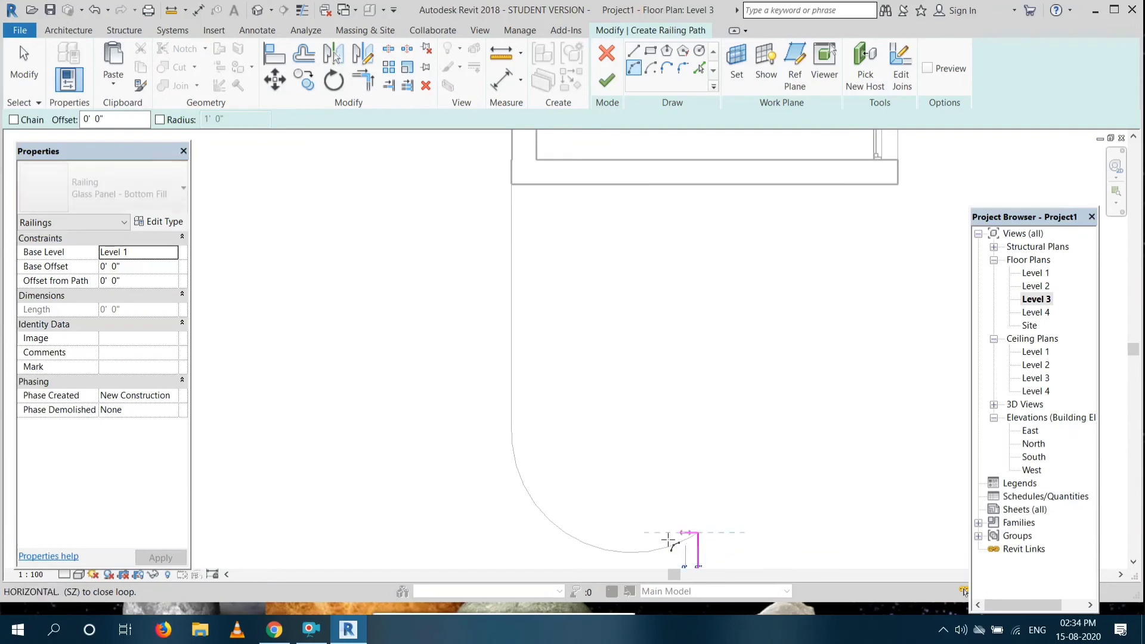
click(512, 433)
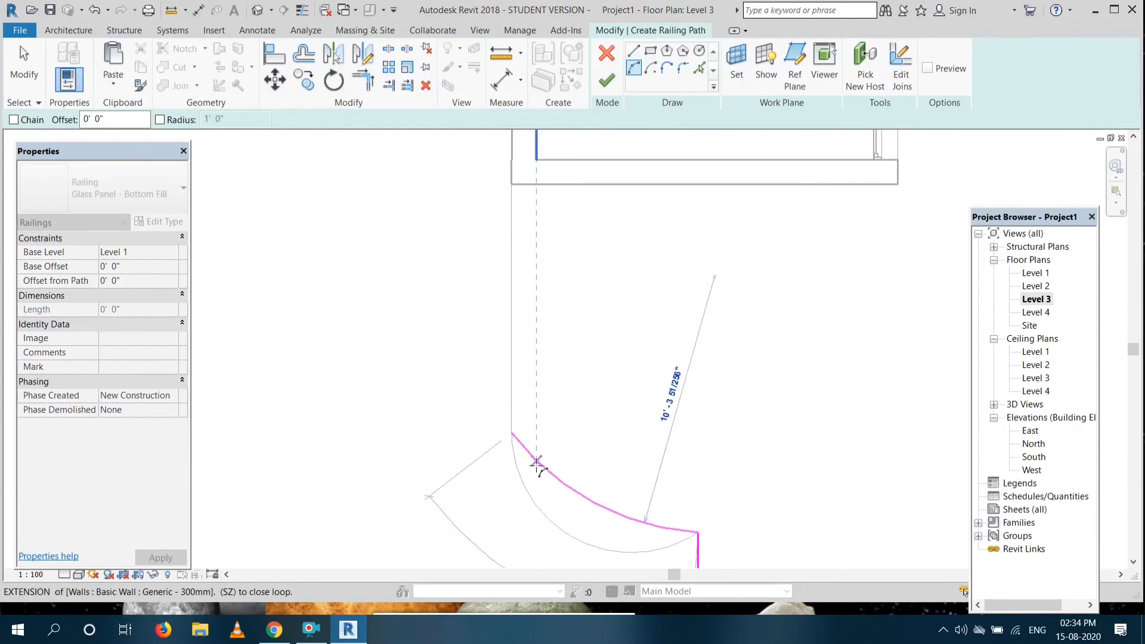
click(531, 495)
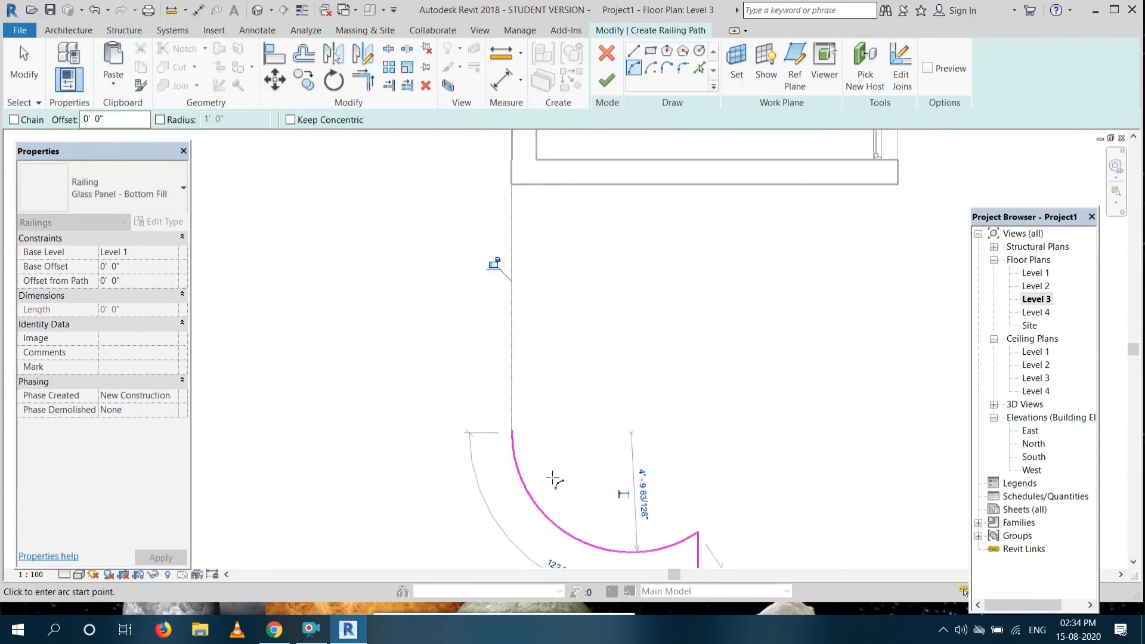
Add a straight railing segment from the stair room's corner down to the arc's end and finish the railing path.
click(634, 51)
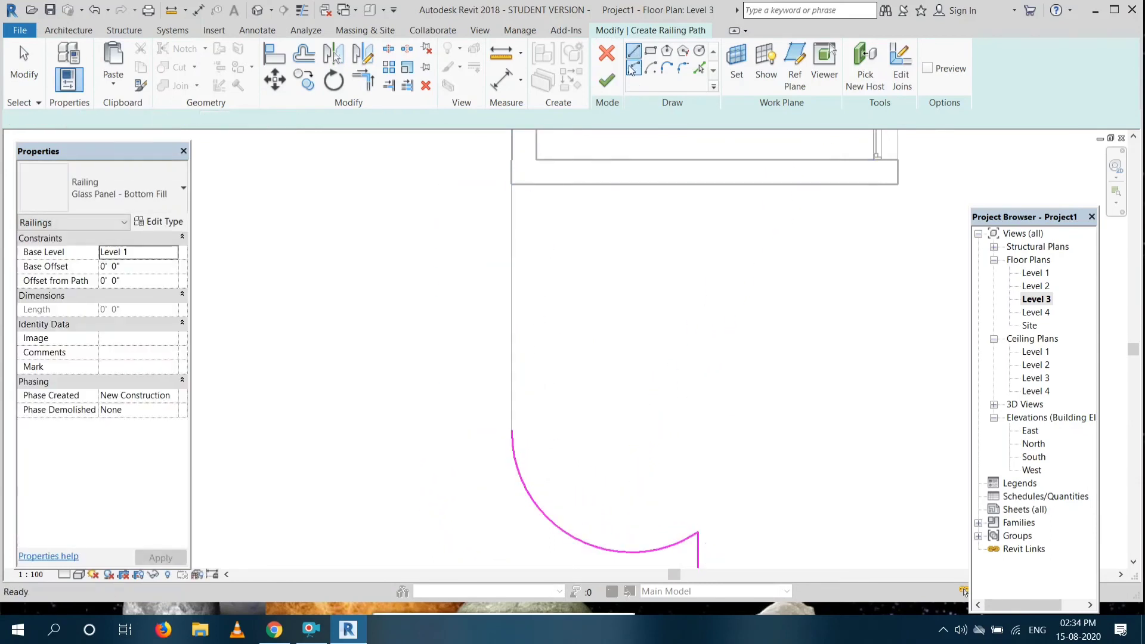
click(511, 184)
click(512, 432)
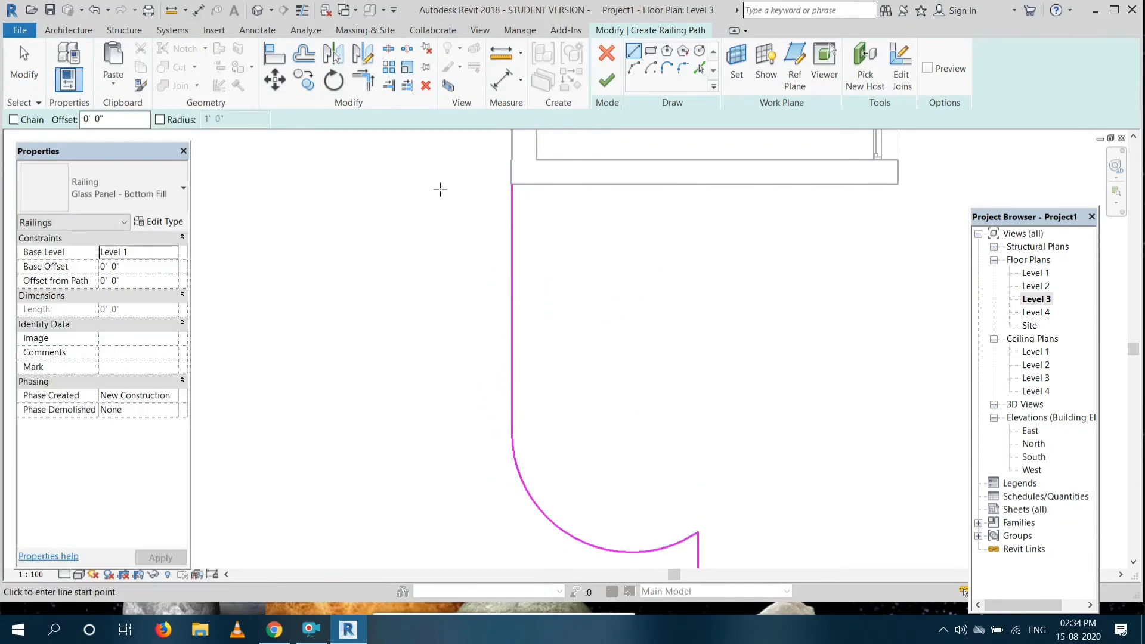
click(607, 81)
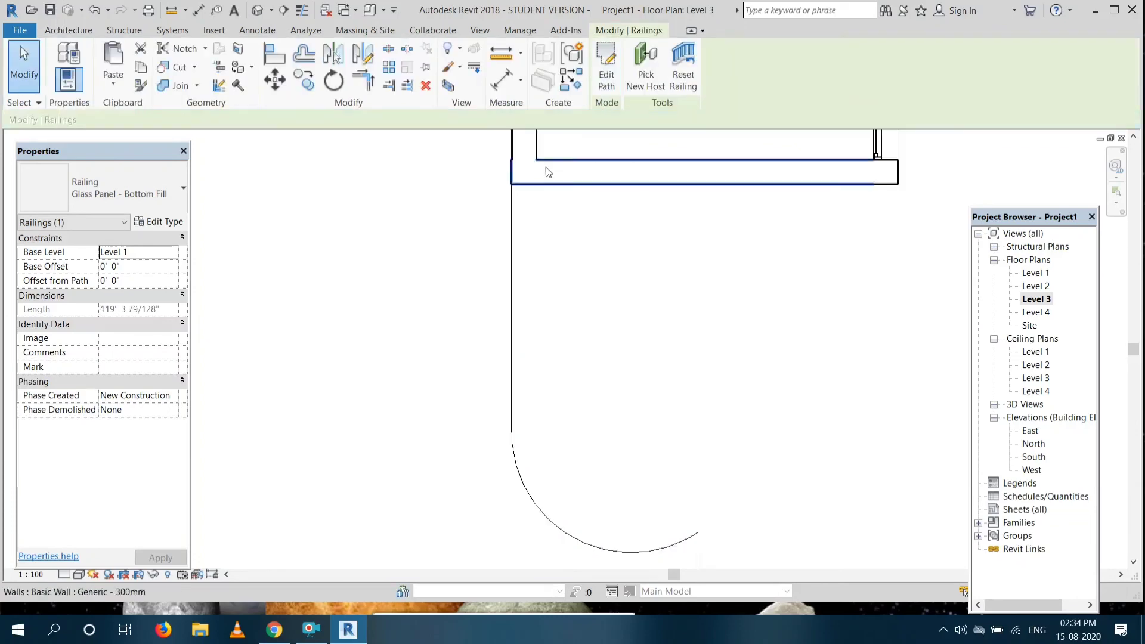
Check the rooftop slab edge for the new railing in the 3D view and on the whole Level 3 plan.
click(257, 10)
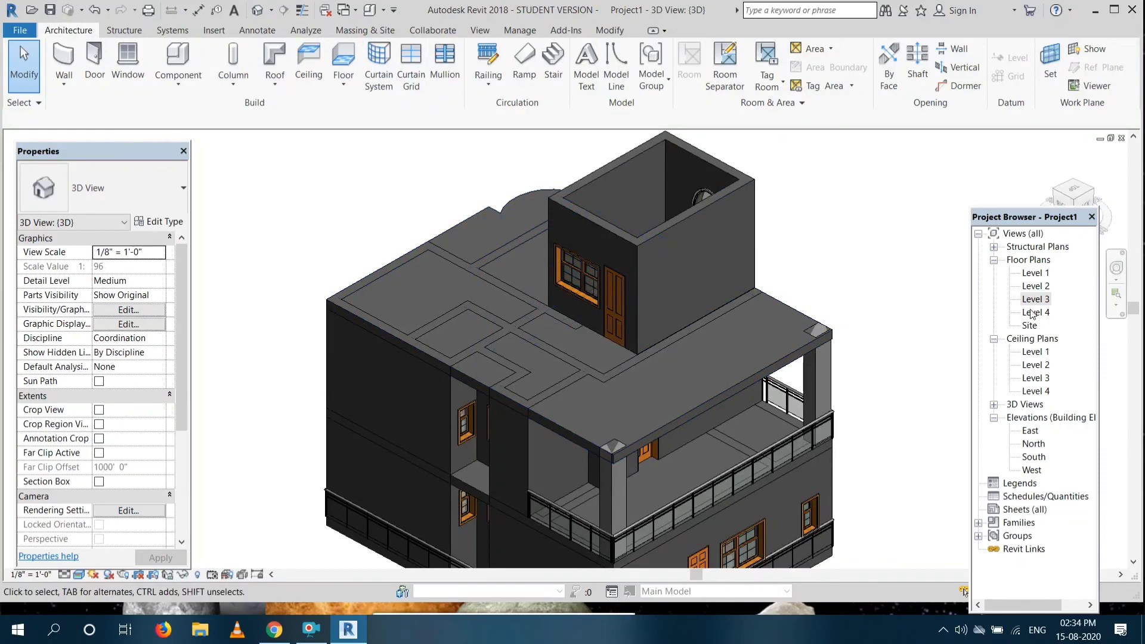
double_click(1034, 312)
double_click(1032, 299)
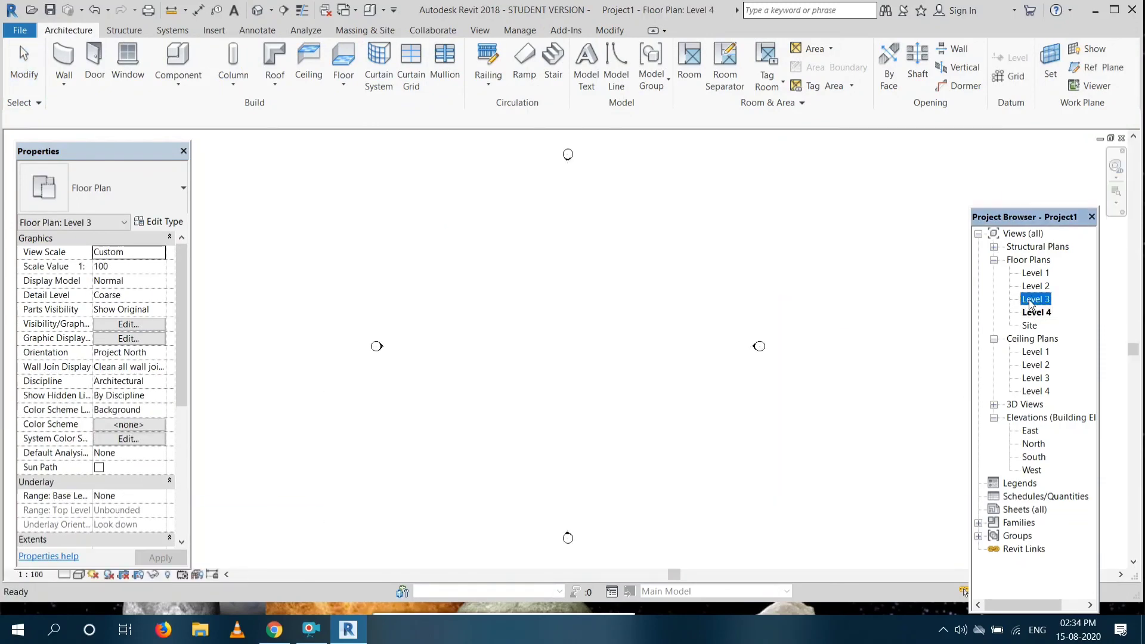
scroll(812, 341, down, 2)
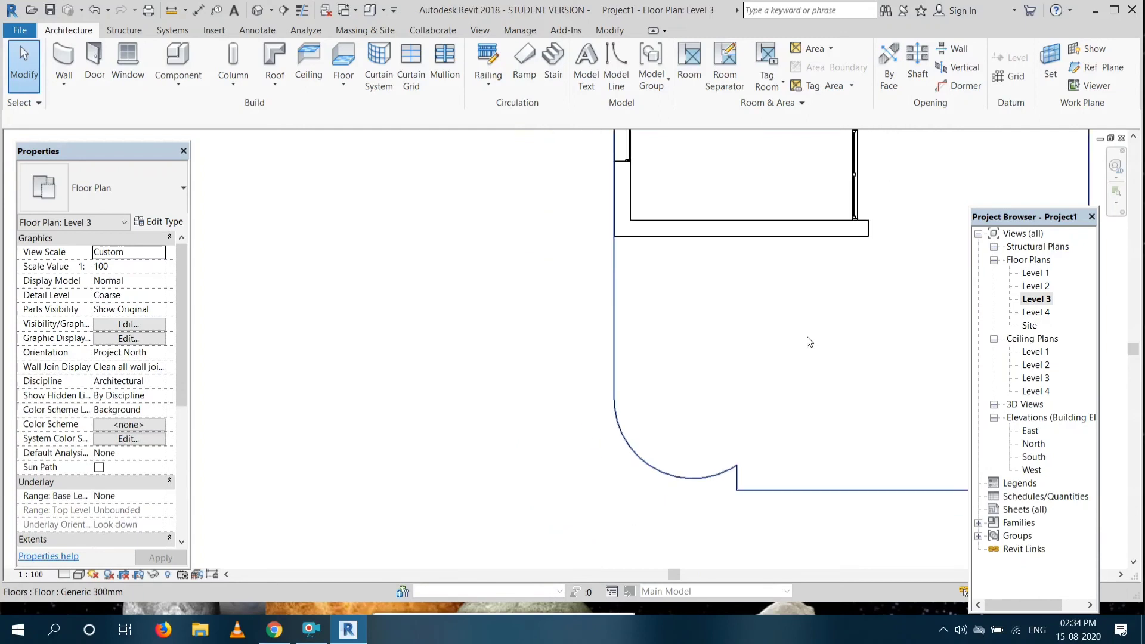
drag(678, 574, 704, 578)
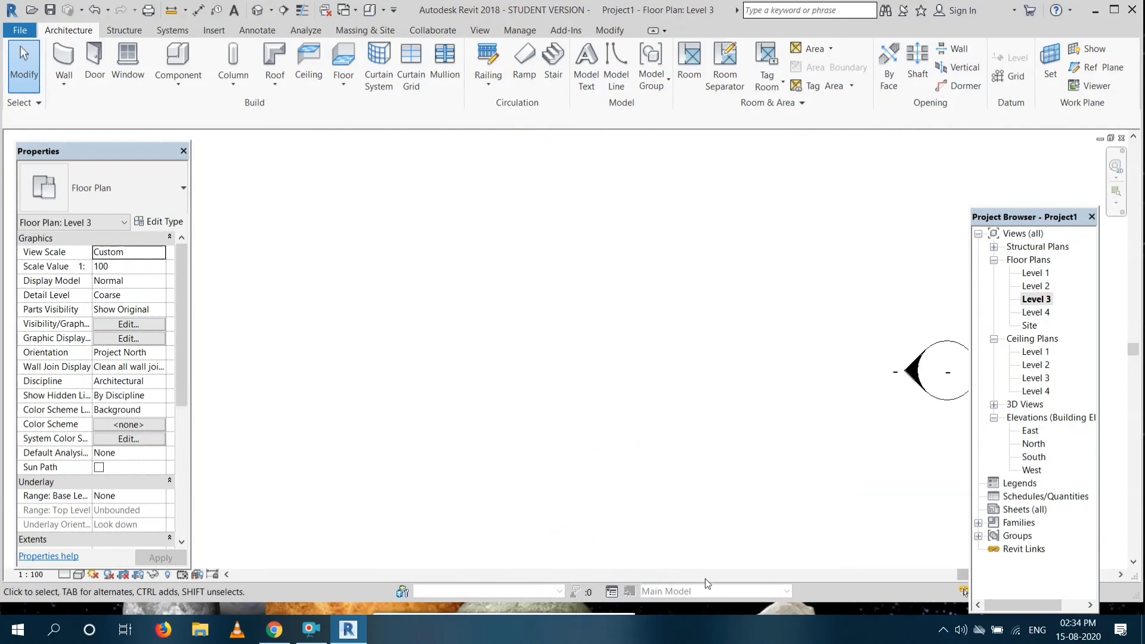
scroll(640, 441, down, 4)
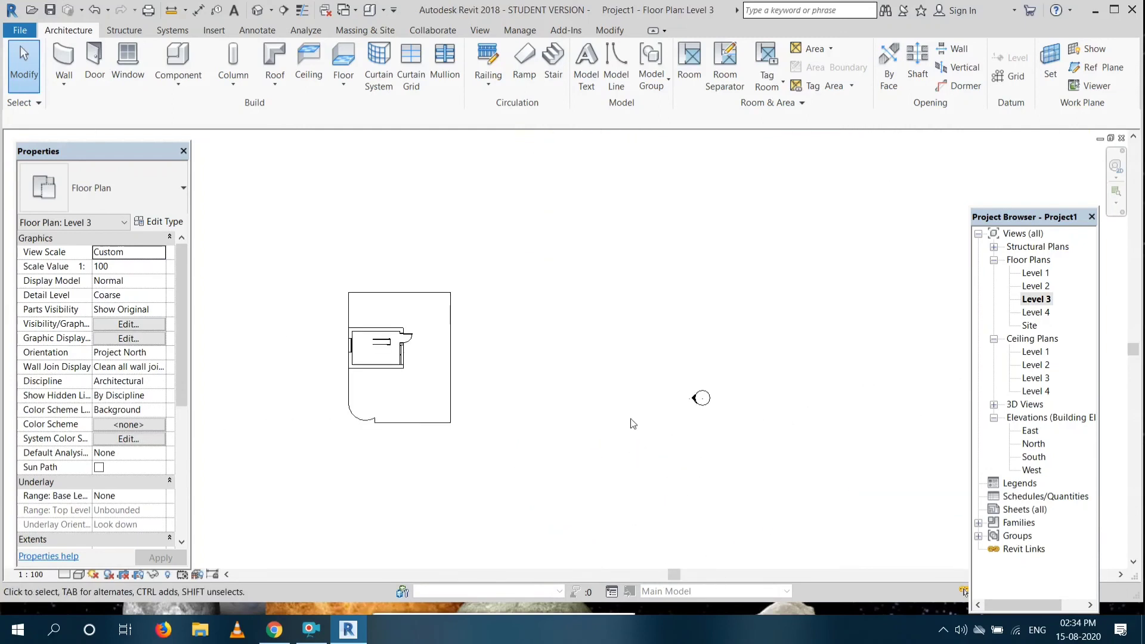
drag(678, 574, 655, 571)
scroll(587, 465, up, 3)
scroll(700, 520, up, 1)
scroll(702, 530, up, 1)
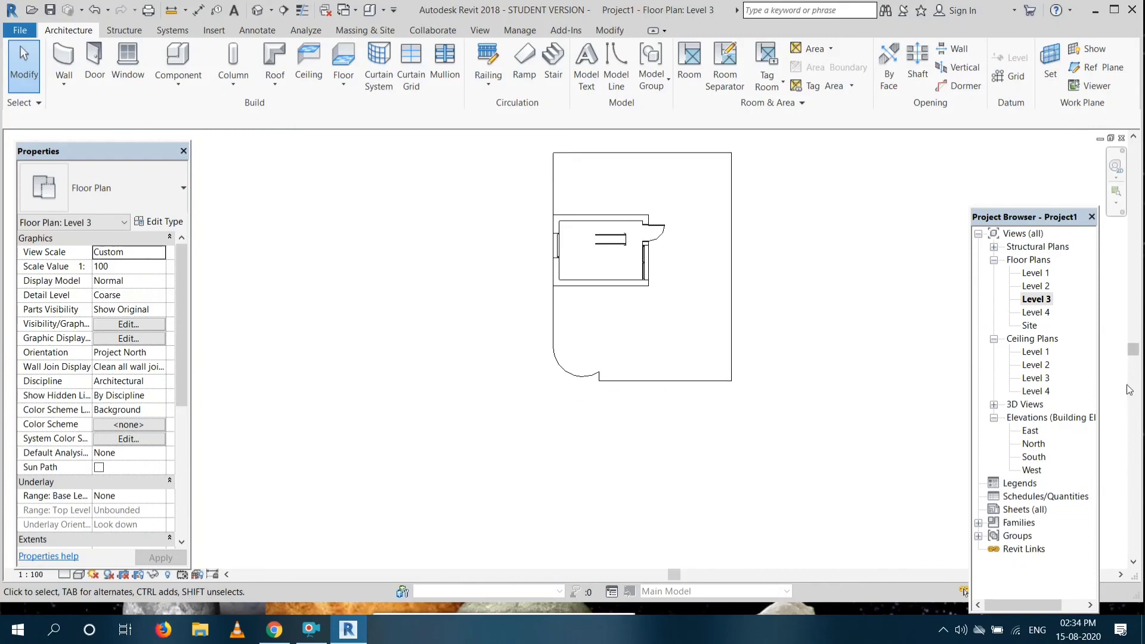
drag(1134, 354, 1132, 328)
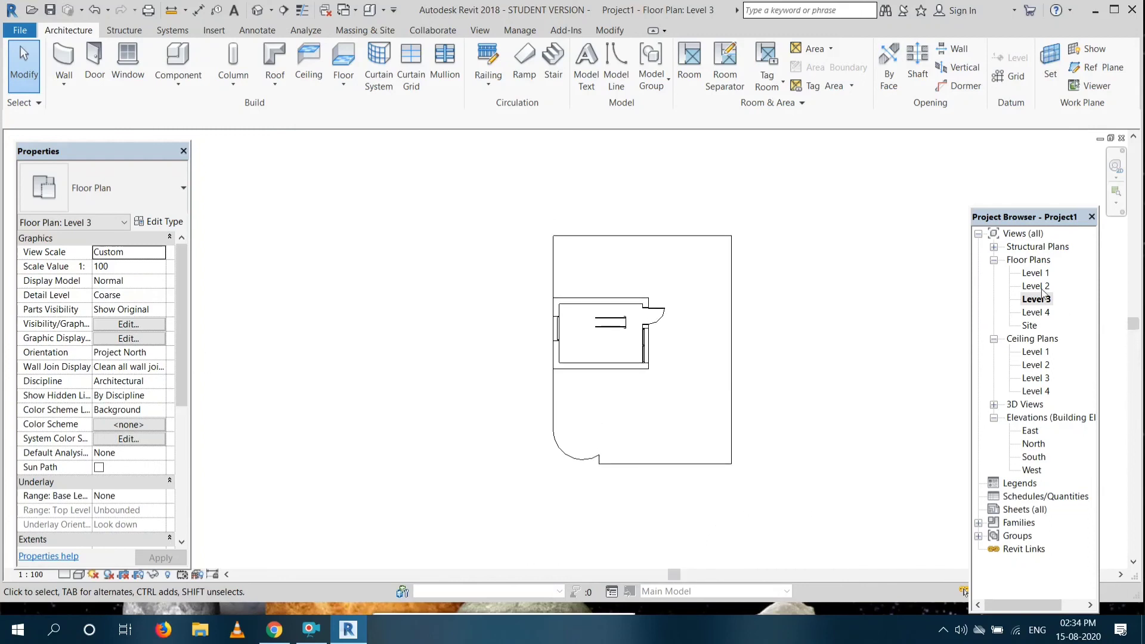
Inspect the Level 3 floor slab and the roof edge in the 3D view from a lower viewing angle.
click(265, 14)
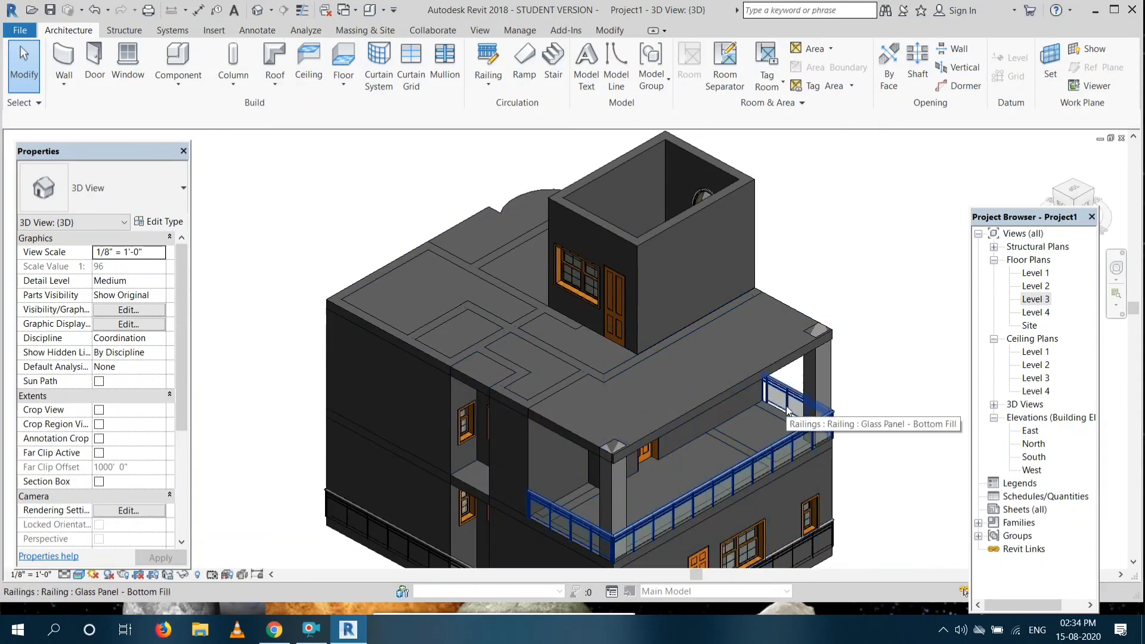
click(615, 435)
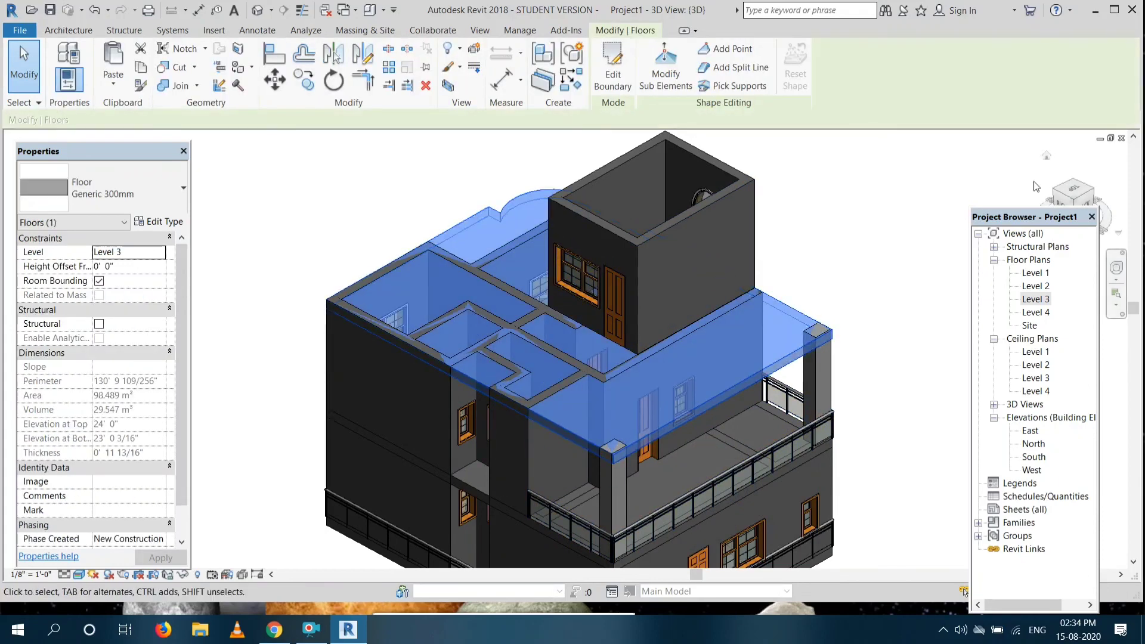
shift+middle_drag(636, 380, 641, 415)
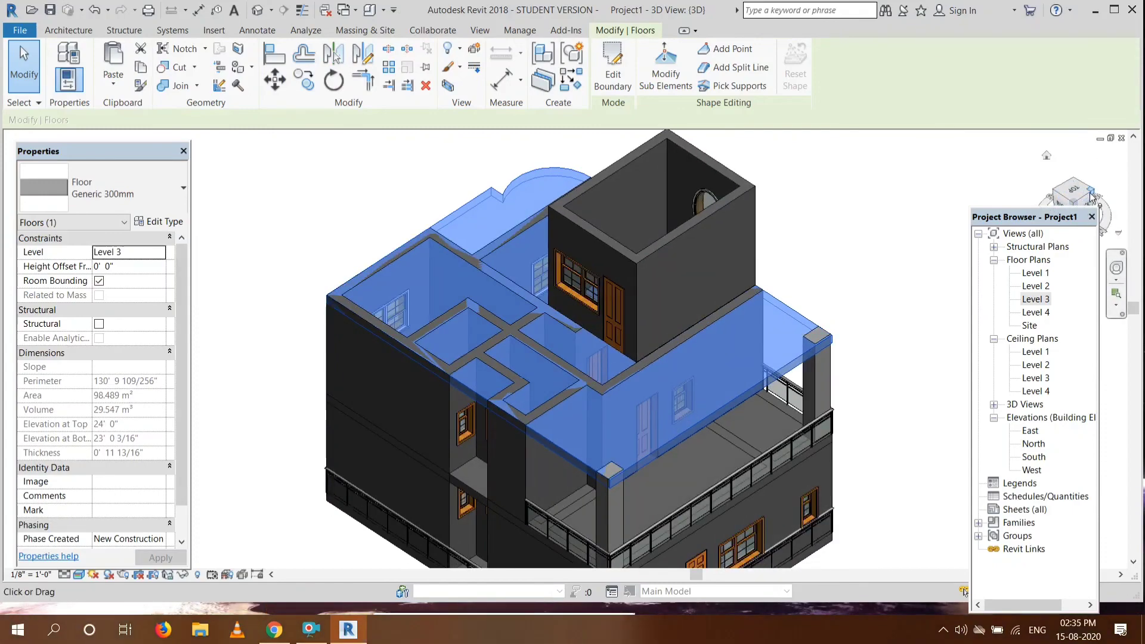
mouse_move(1085, 199)
mouse_down()
mouse_move(1050, 195)
mouse_move(1032, 238)
mouse_move(1037, 194)
mouse_move(1080, 163)
mouse_move(1109, 179)
mouse_up()
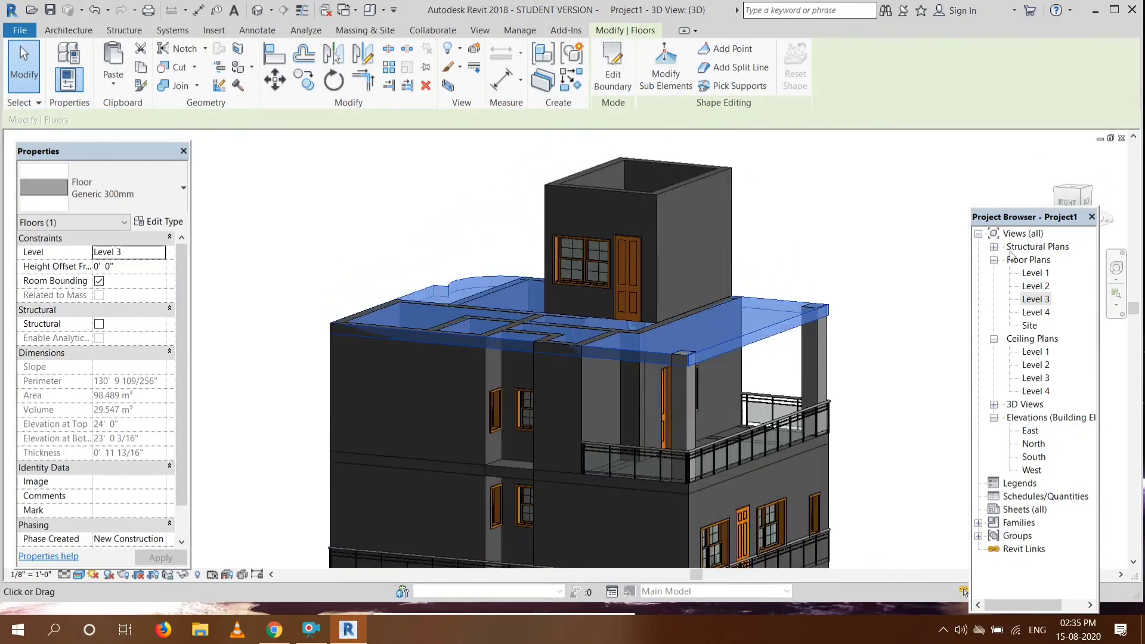
click(948, 306)
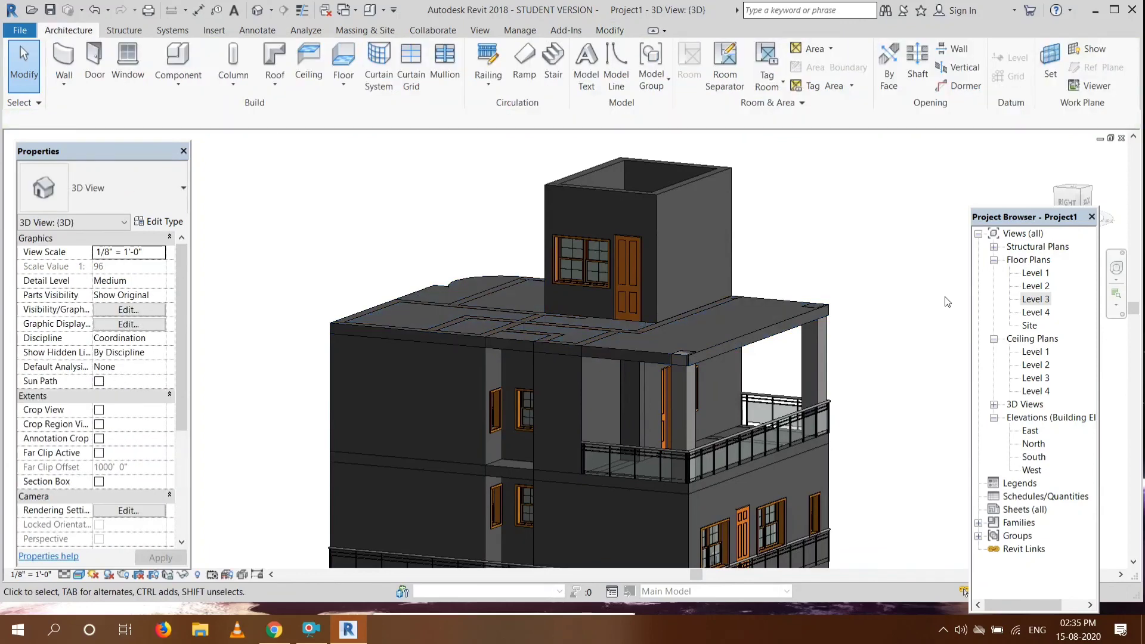
Reopen the Level 3 floor's boundary on its plan, finish it without changes, and attach the walls below to the floor's bottom.
double_click(1042, 298)
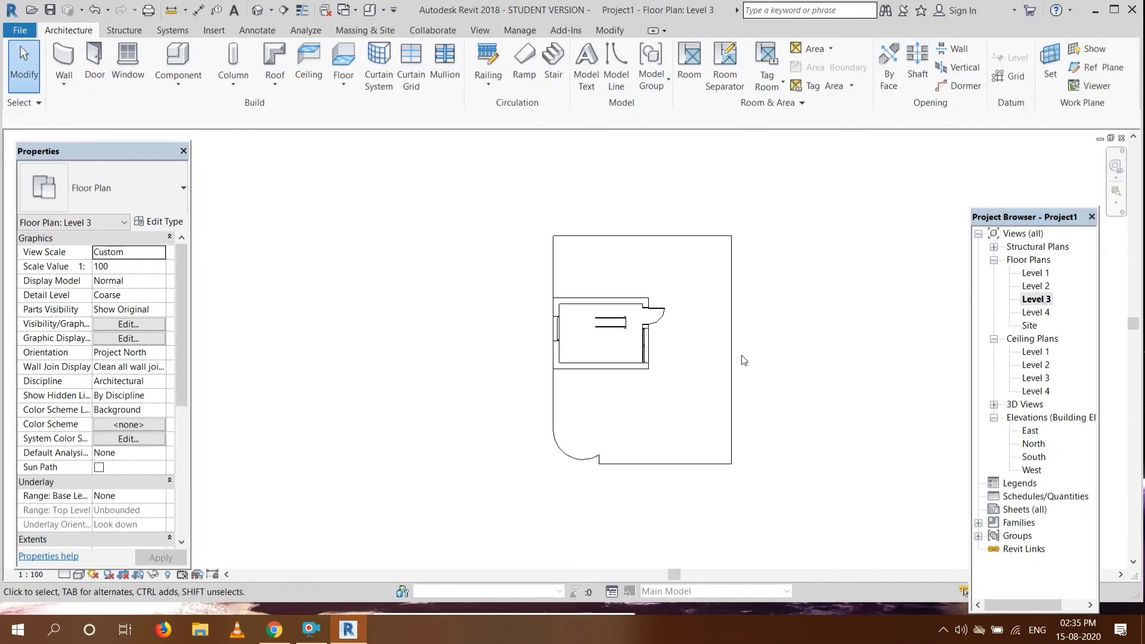
click(733, 393)
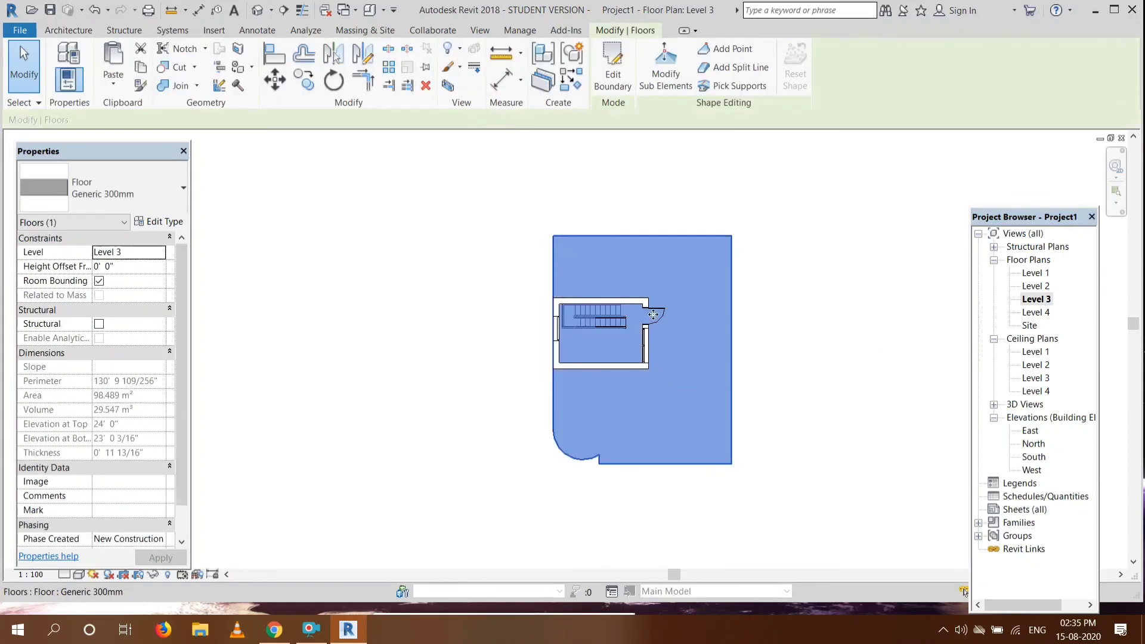
click(611, 79)
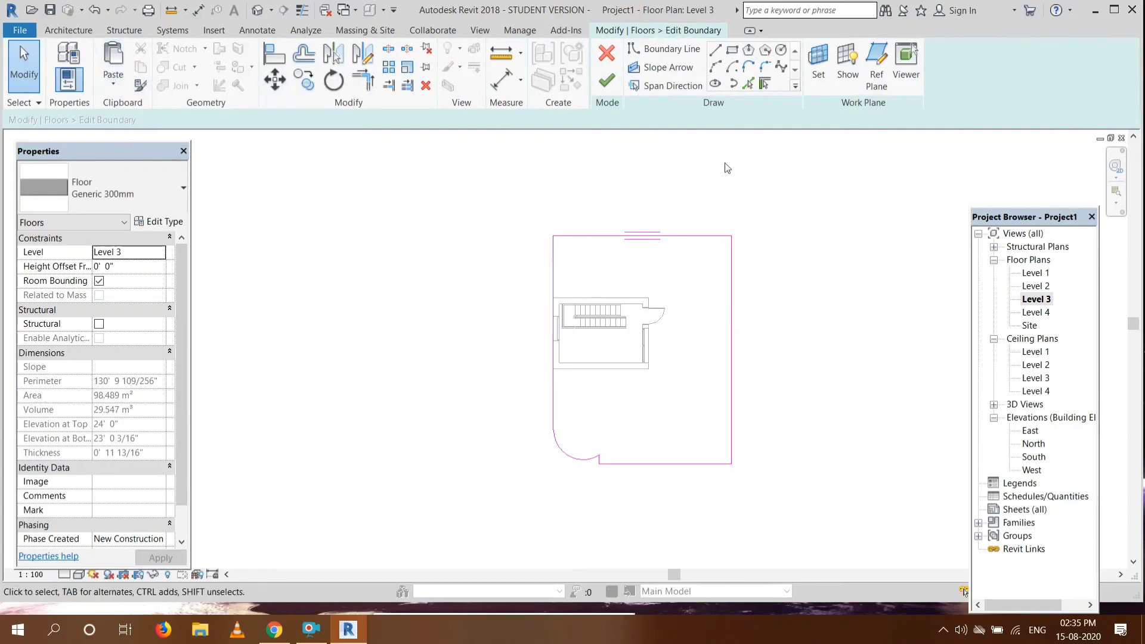
click(607, 80)
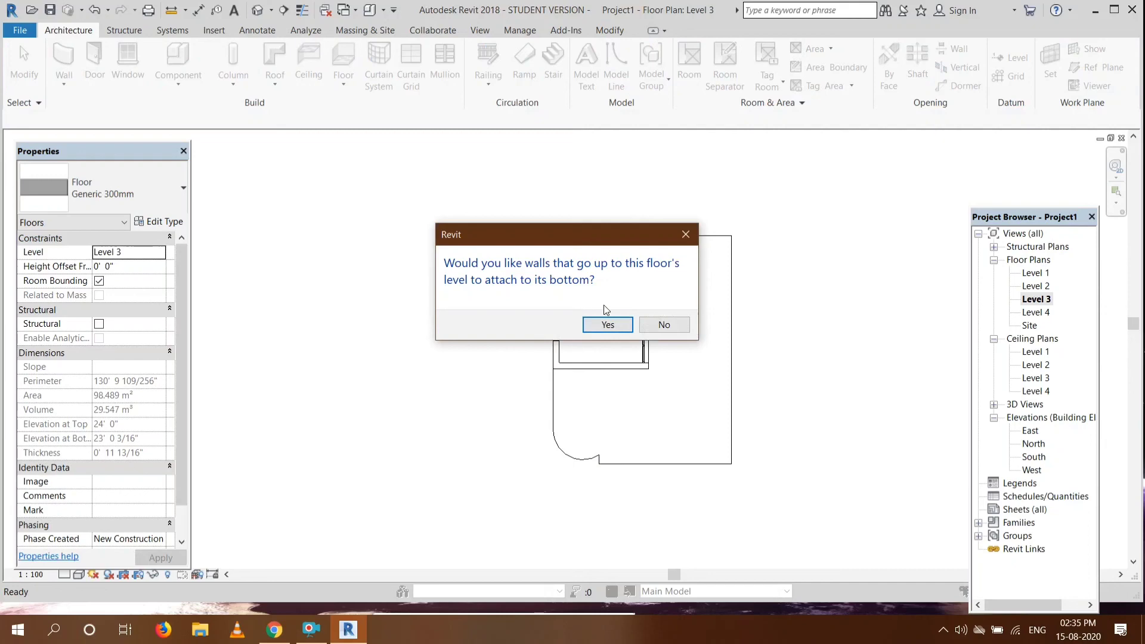
click(611, 324)
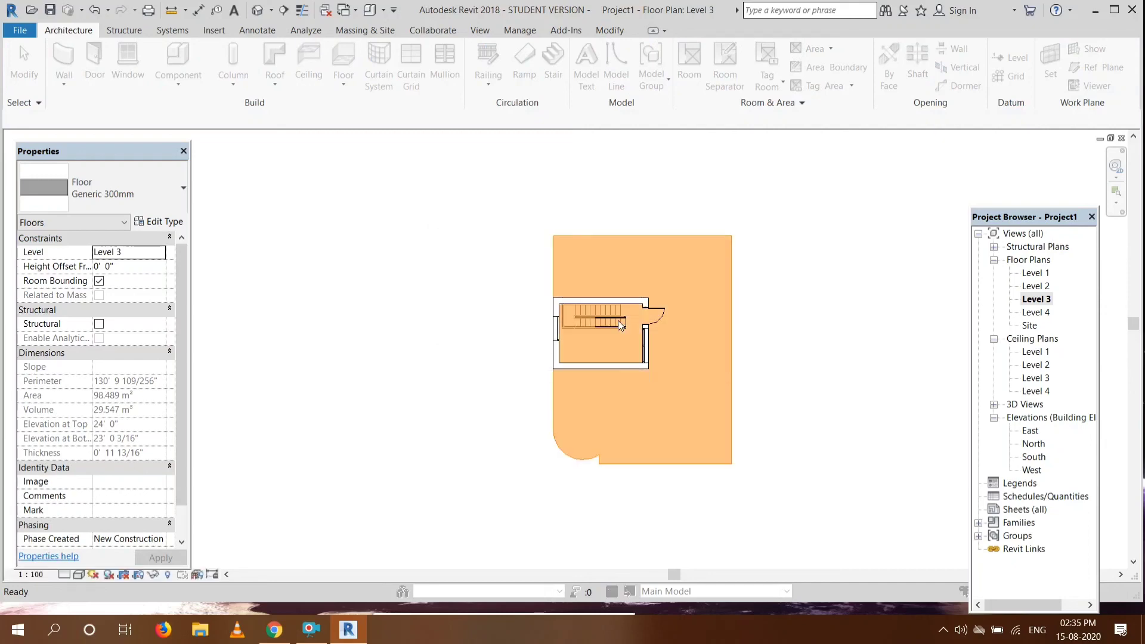
click(699, 356)
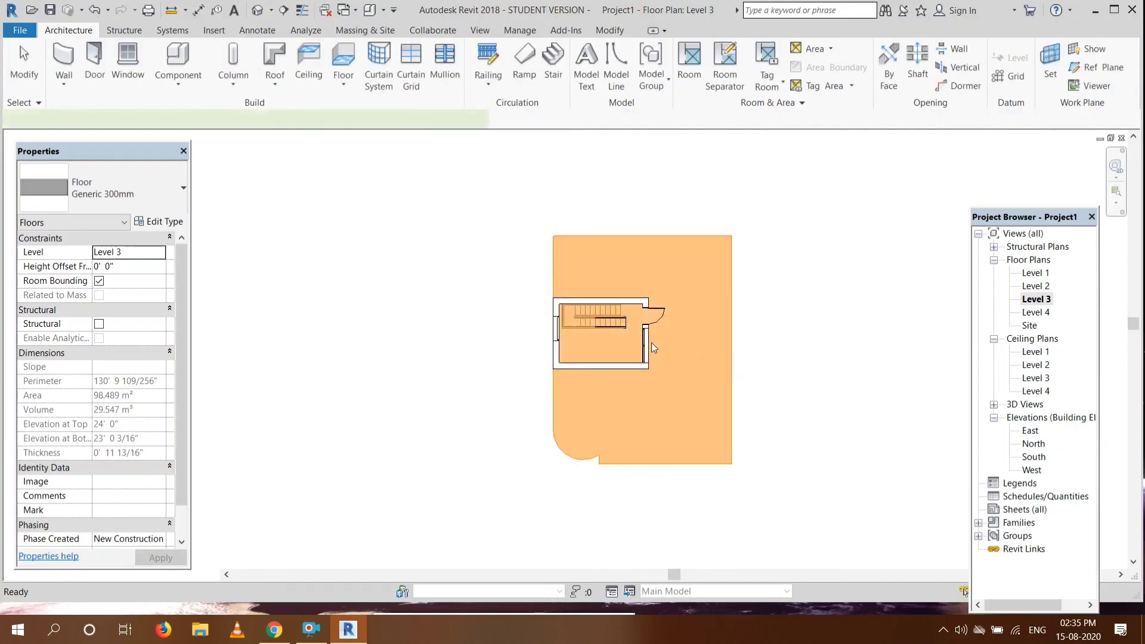
click(651, 342)
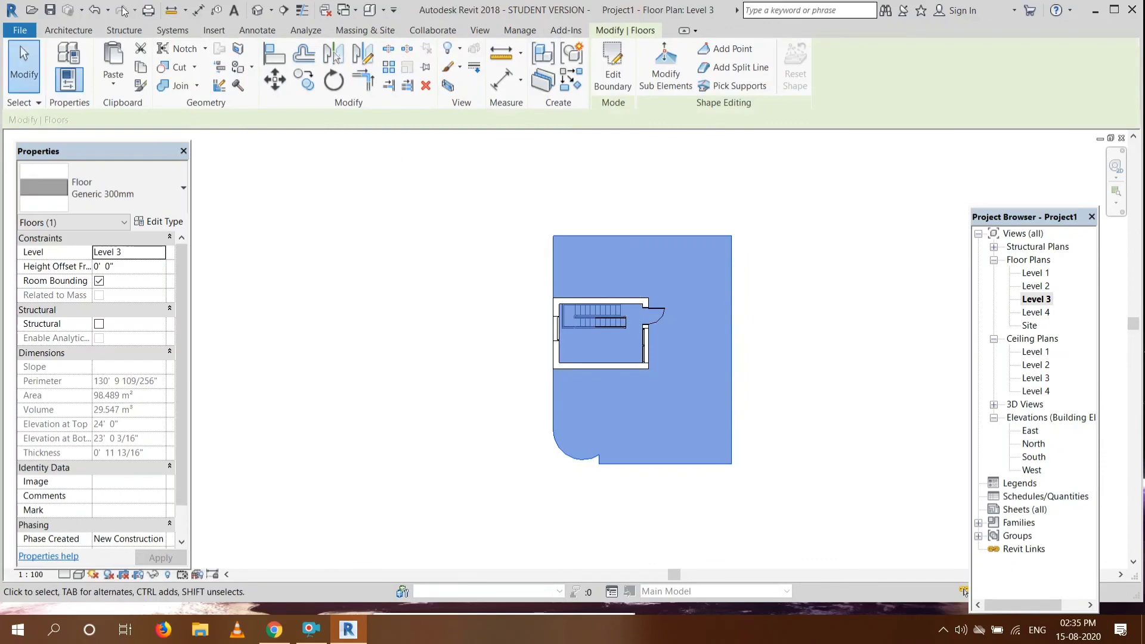
Return to the 3D view and select the Level 2 floor slab to check its level and offset.
click(250, 12)
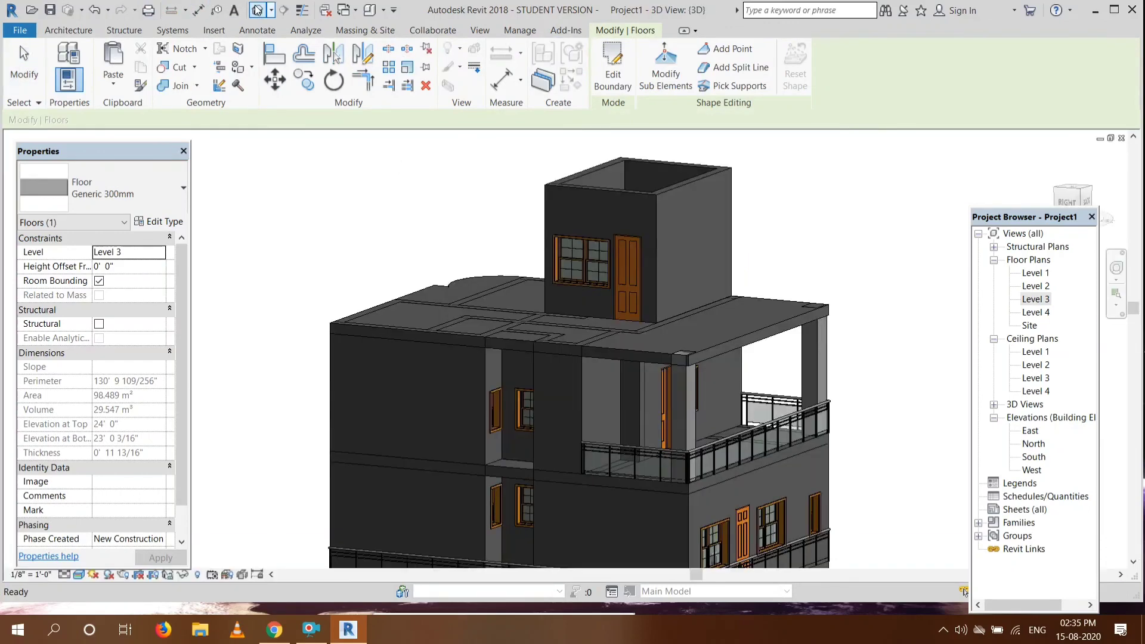
click(470, 451)
click(507, 467)
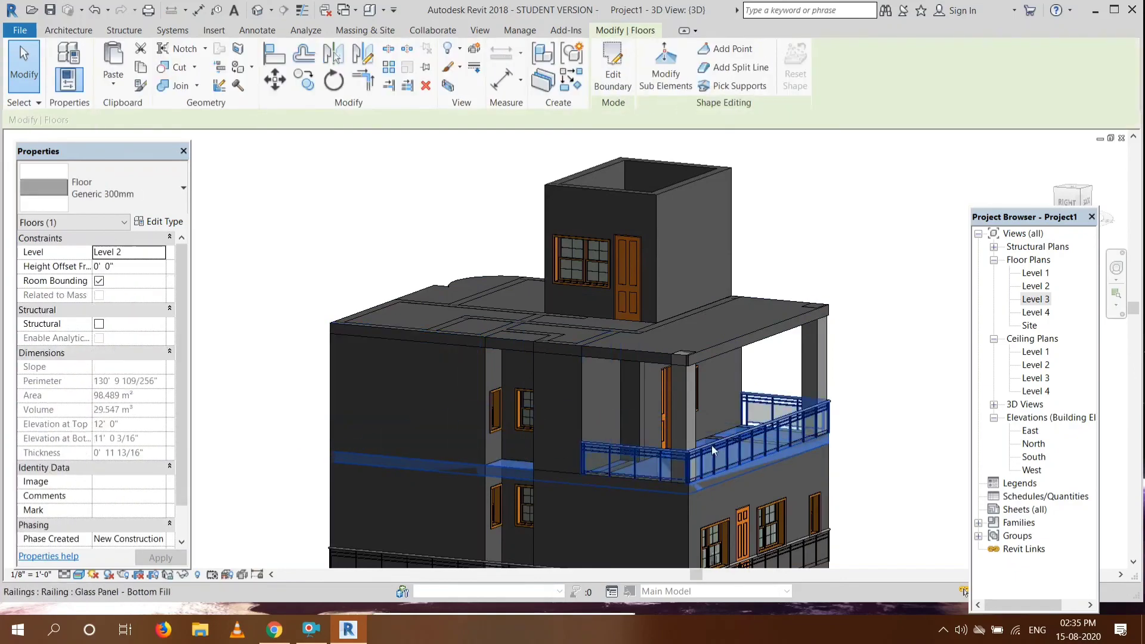